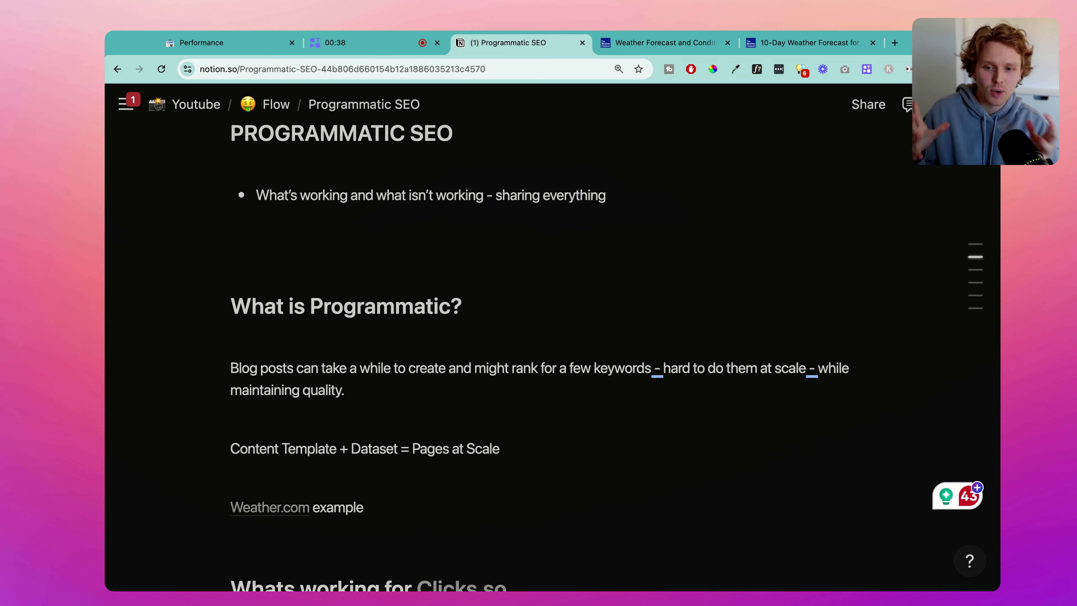
- Open clicks.so in a new browser tab and look through its homepage down to the latest SEO blog posts
key("ctrl+t")
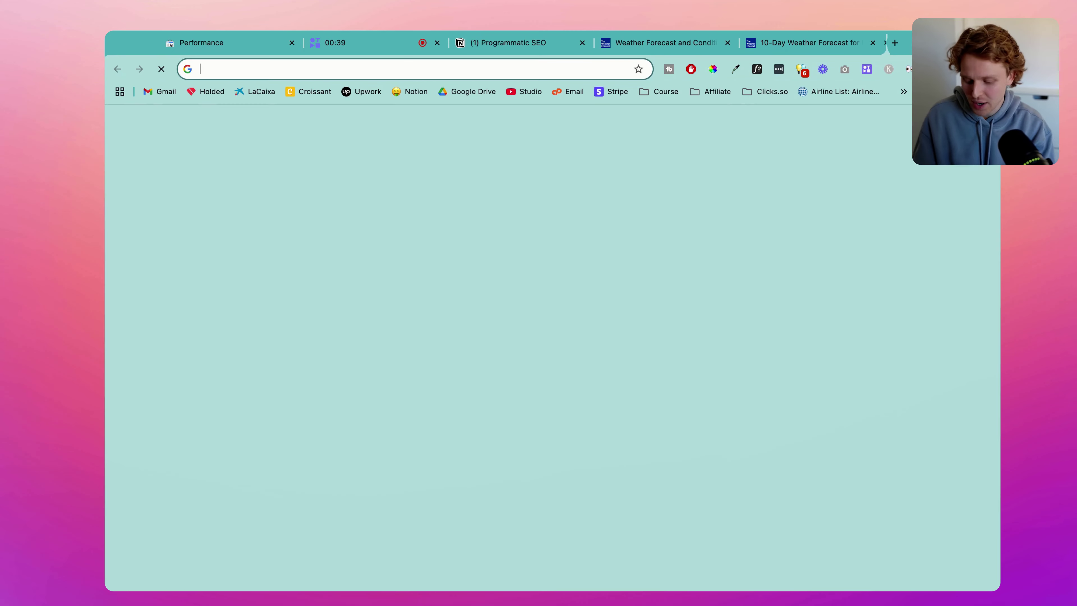
type("clicks.so")
key("Return")
scroll(534, 311, "down", 10)
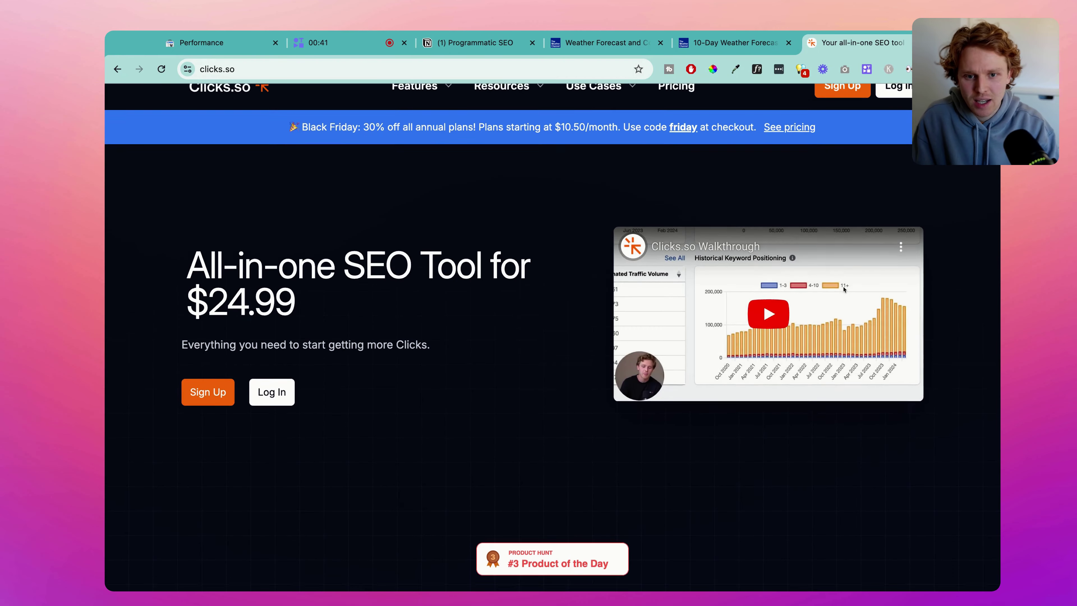
scroll(547, 386, "down", 5)
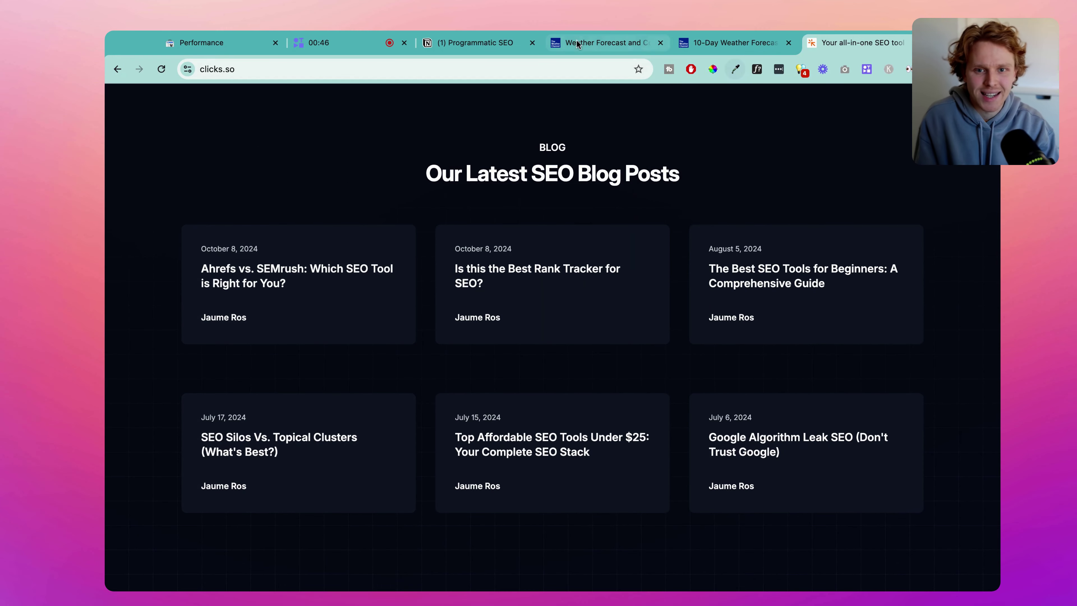
- Review the Madrid forecast page on weather.com from the notes' example and bring up the equivalent Barcelona page
left_click(472, 43)
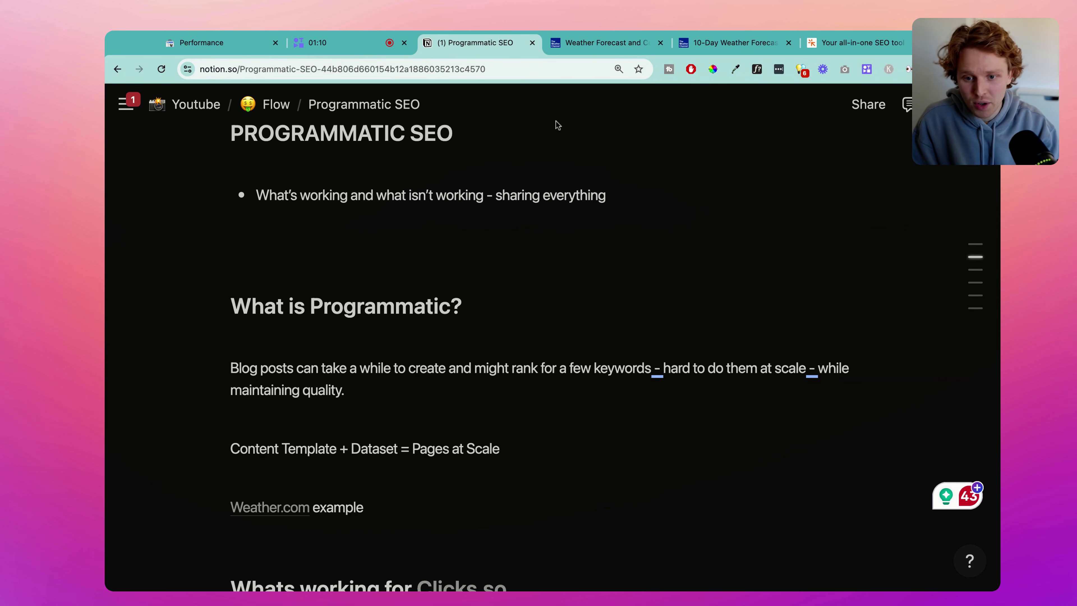
left_click(619, 46)
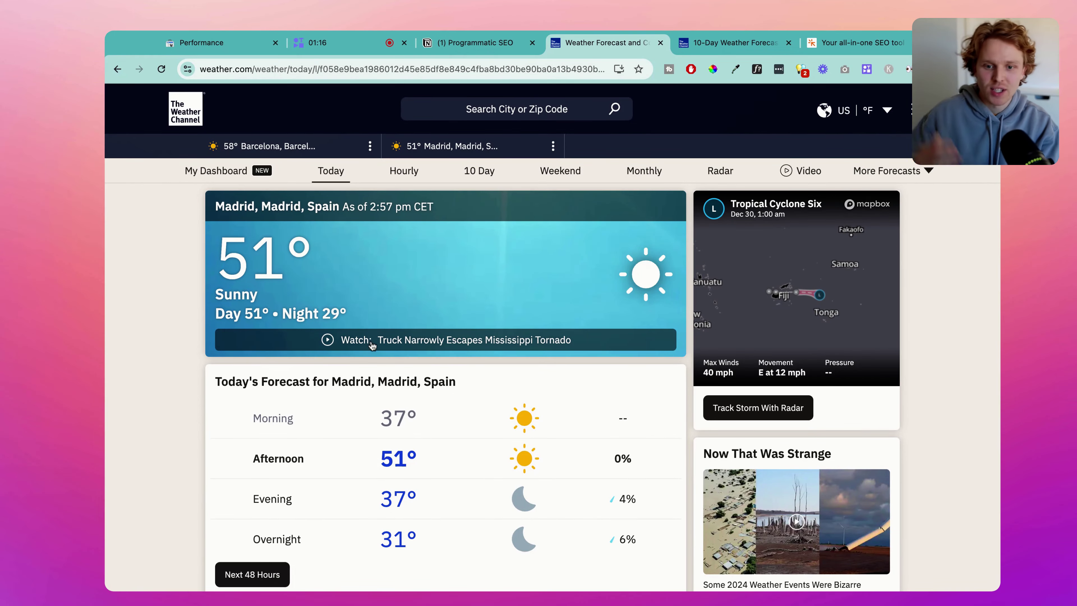
scroll(371, 344, "down", 12)
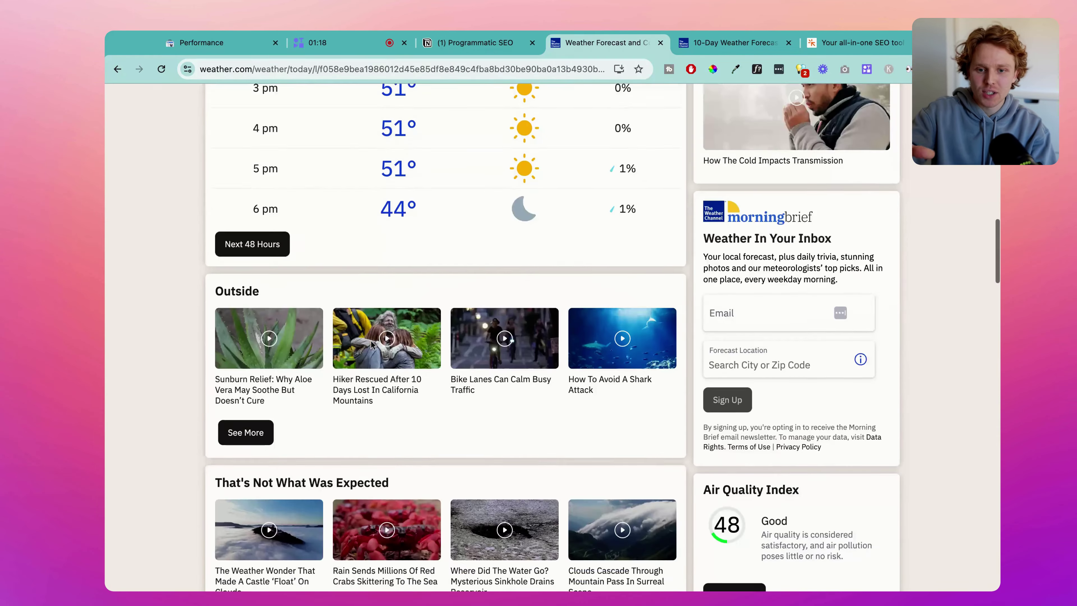
scroll(372, 345, "up", 15)
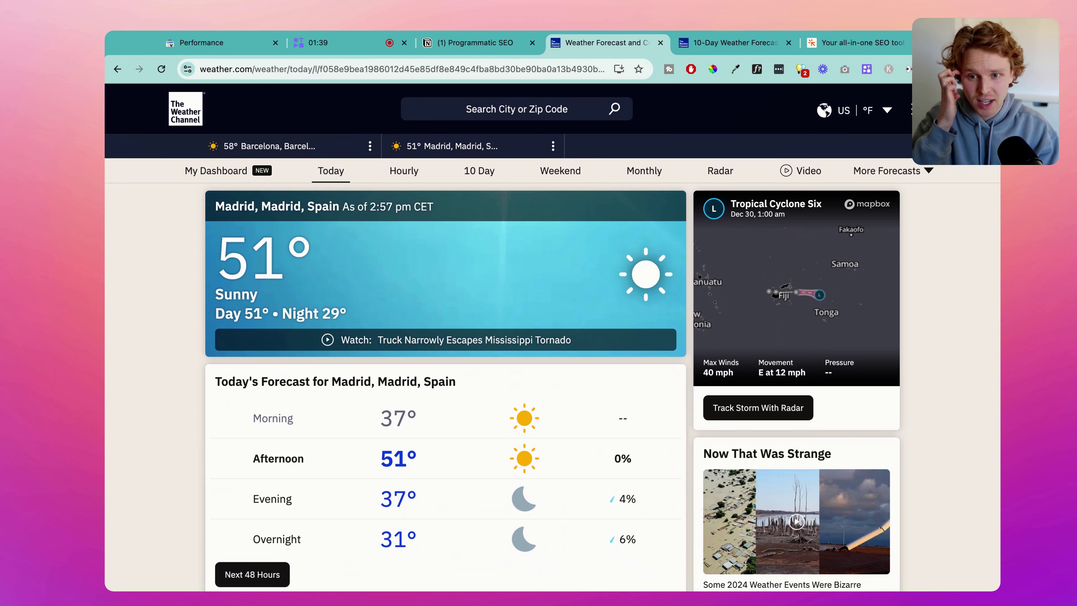
key("super+r")
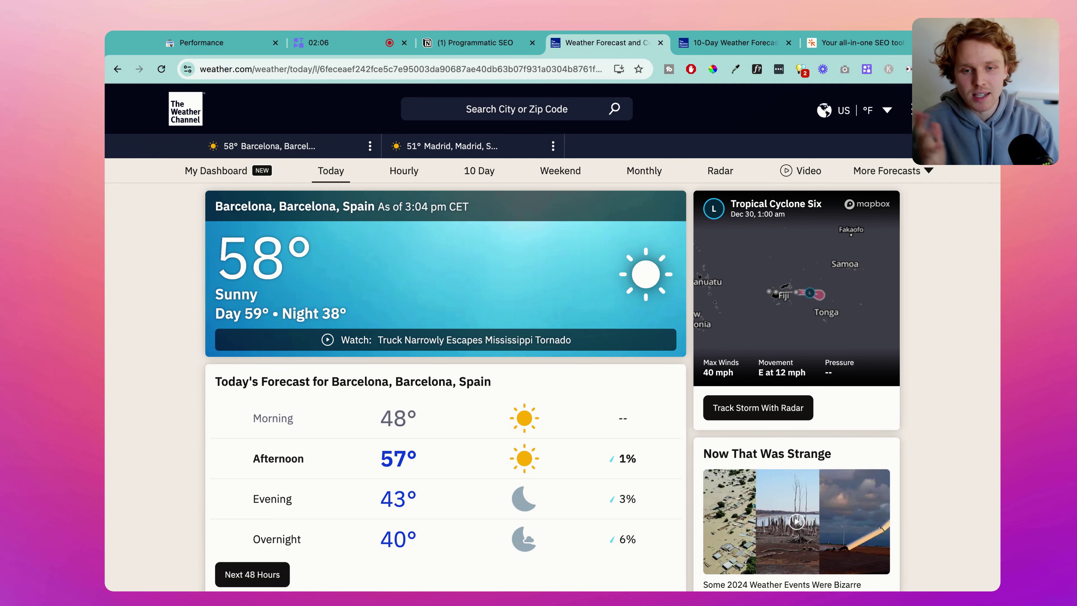
- Set the date range of the clicks.so Search Console performance report to the last 3 months and inspect the December traffic peak
left_click(490, 42)
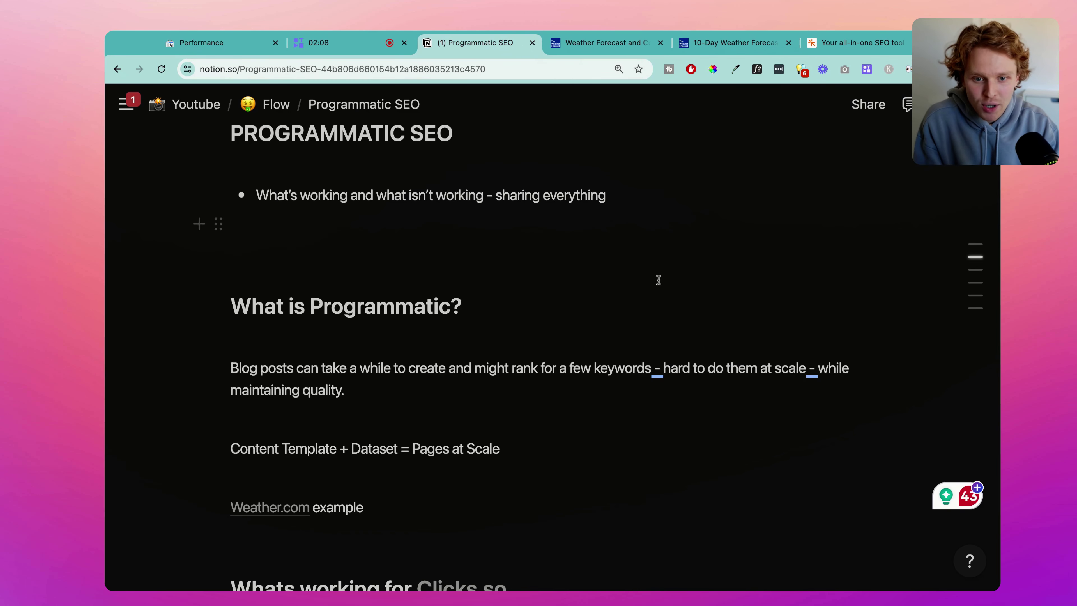
scroll(664, 294, "down", 5)
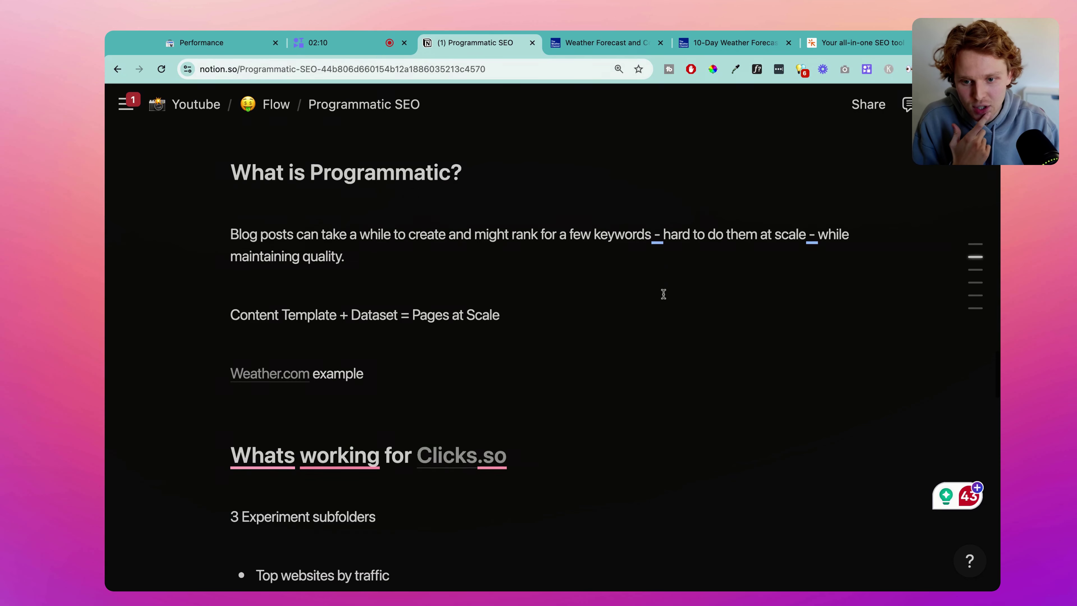
left_click(236, 42)
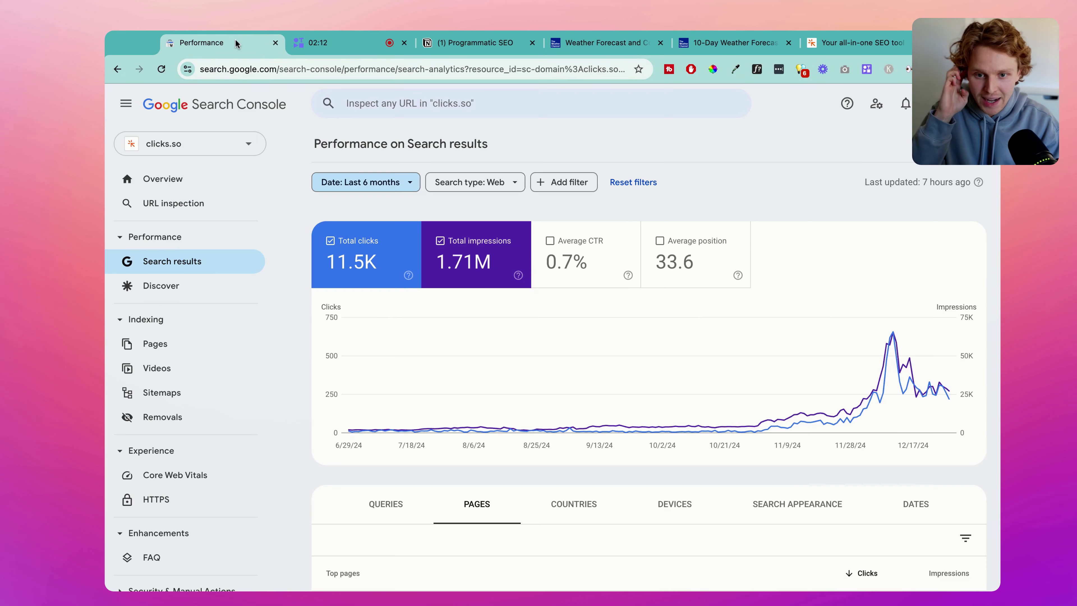
left_click(395, 186)
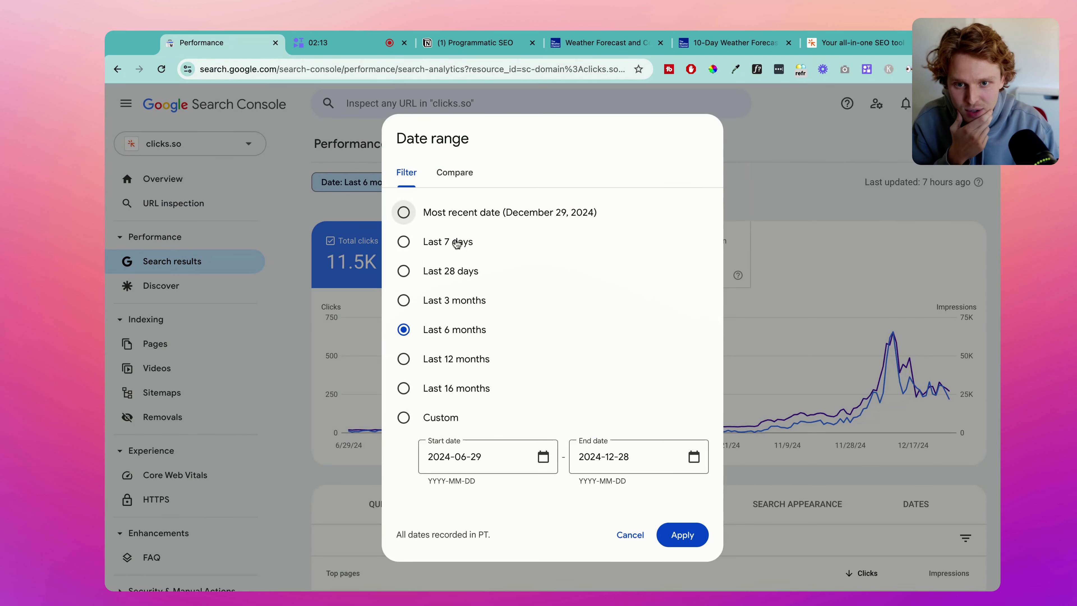
left_click(463, 300)
left_click(686, 535)
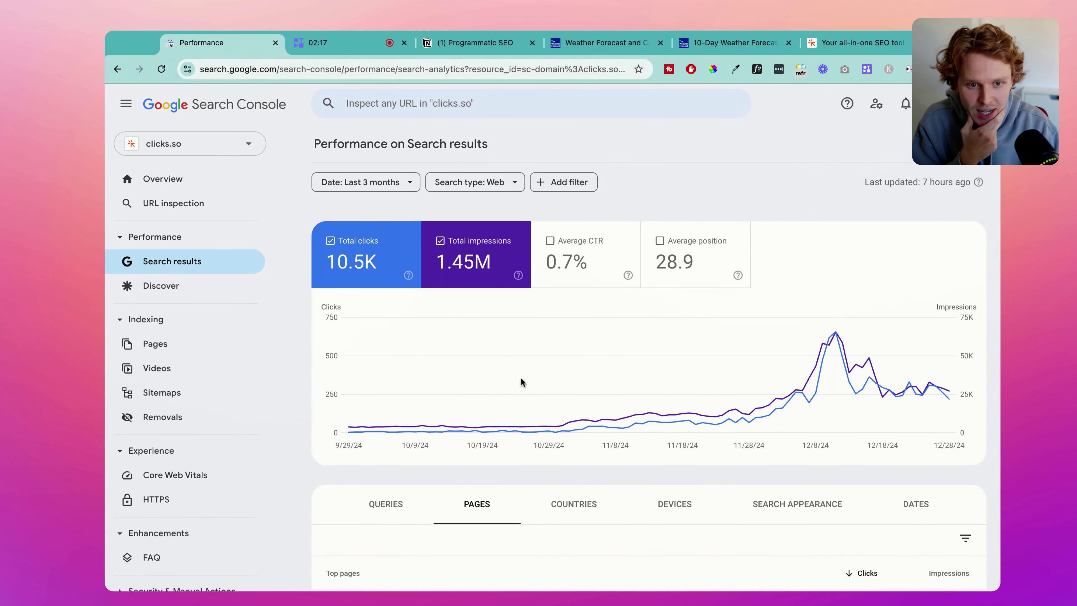
mouse_move(829, 338)
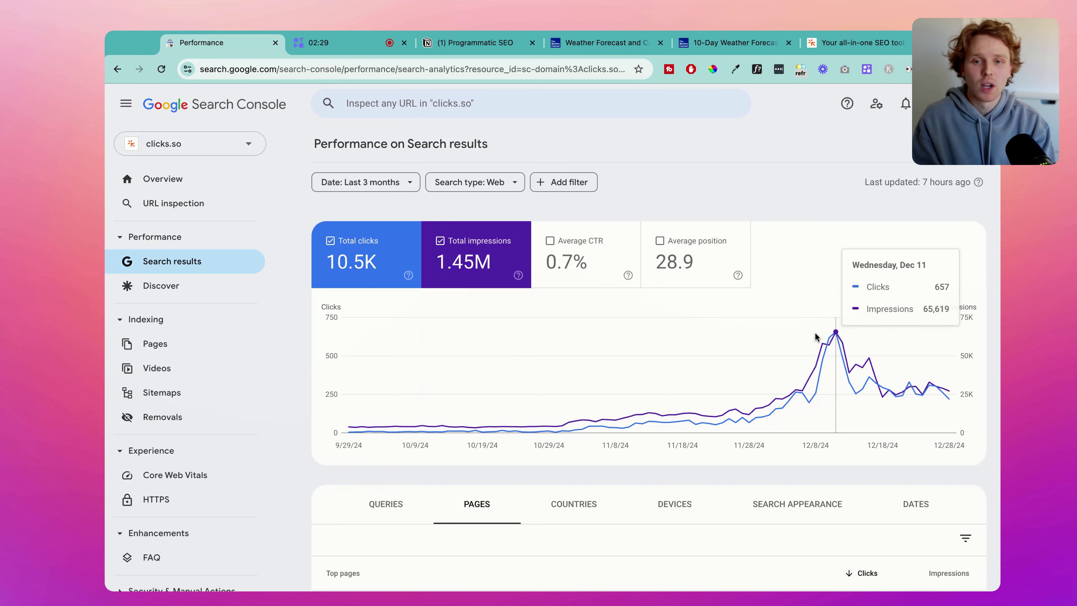
- Read the notes section on what is working for Clicks.so, including the three experiment subfolders
left_click(475, 50)
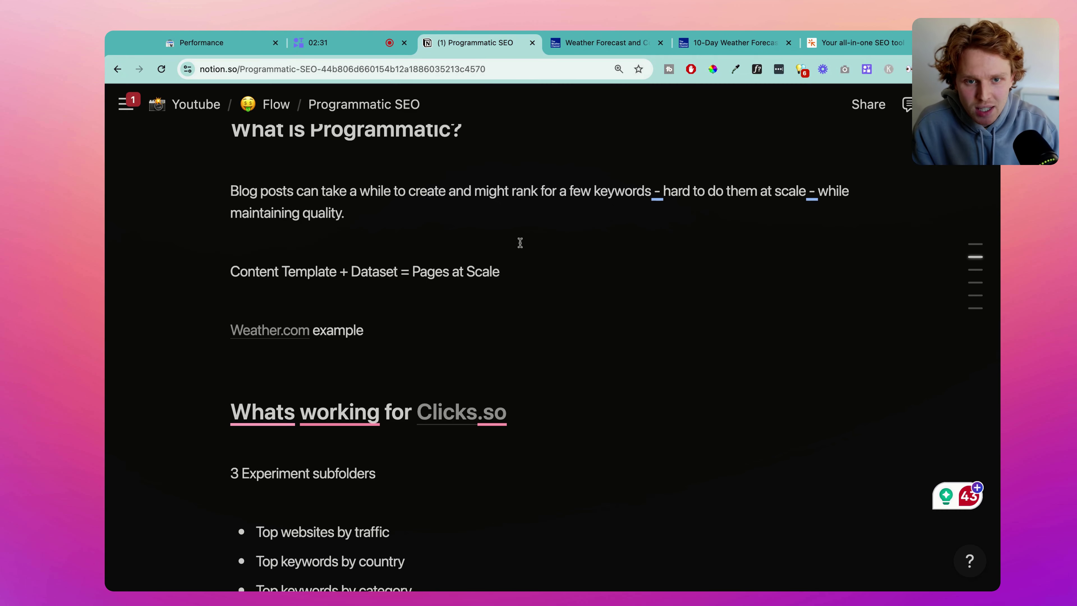
scroll(523, 272, "down", 1)
scroll(523, 285, "down", 2)
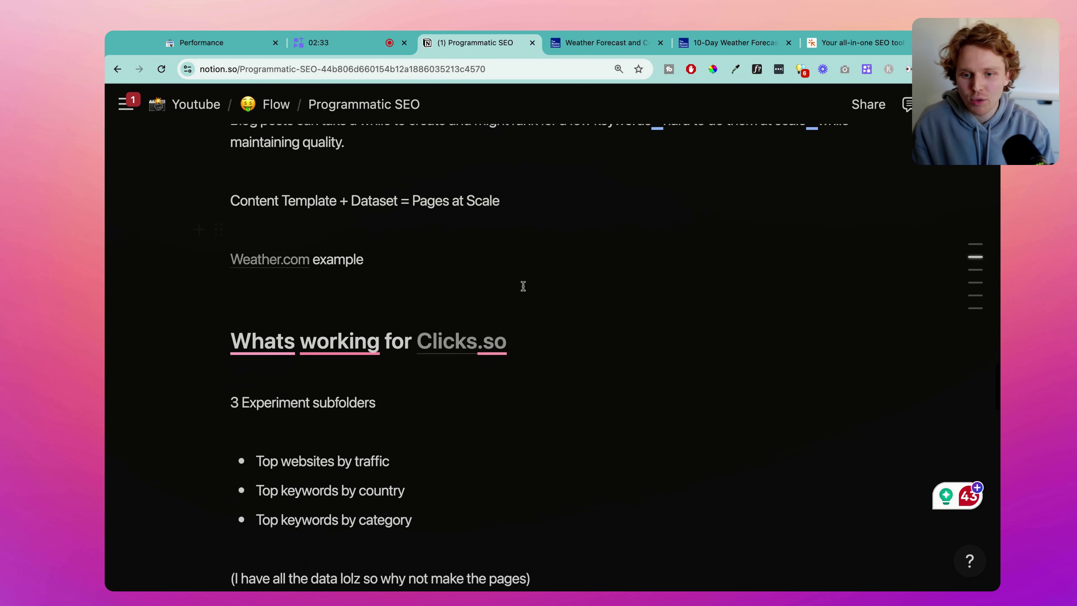
scroll(523, 286, "down", 1)
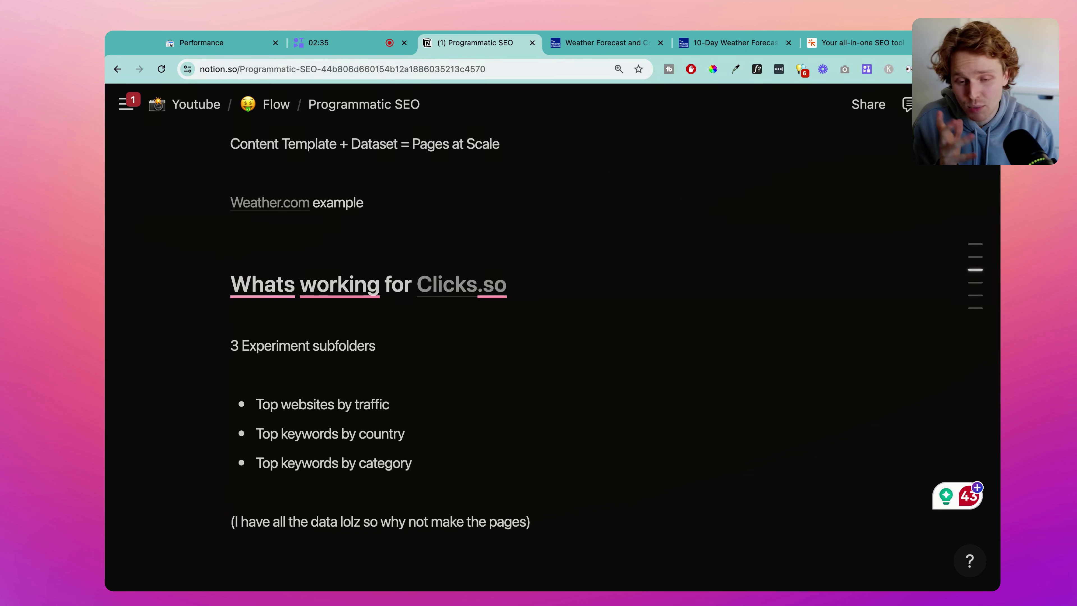
scroll(522, 286, "down", 1)
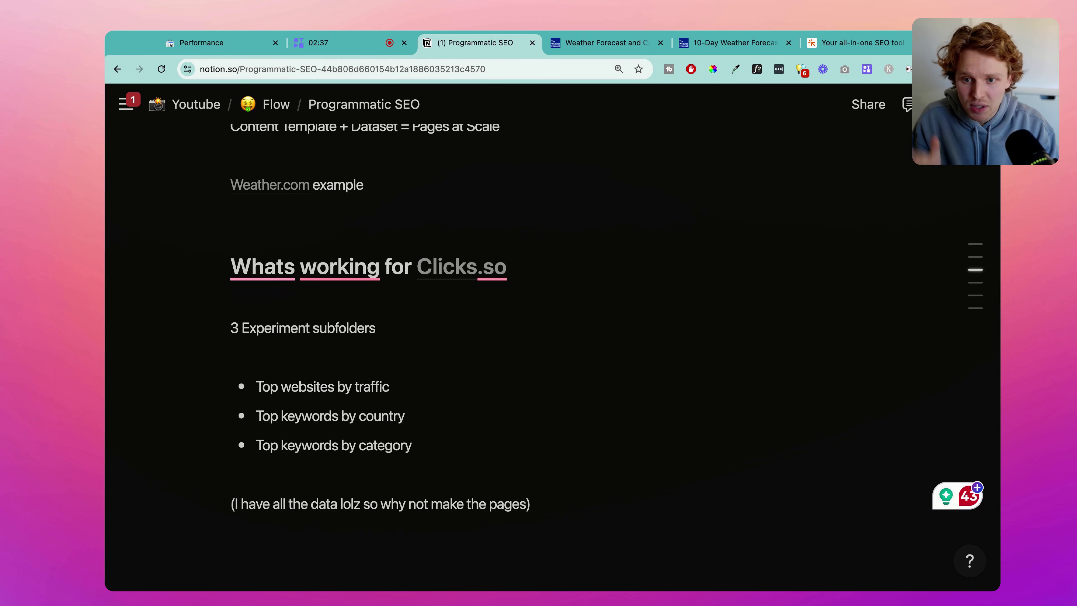
scroll(522, 286, "down", 1)
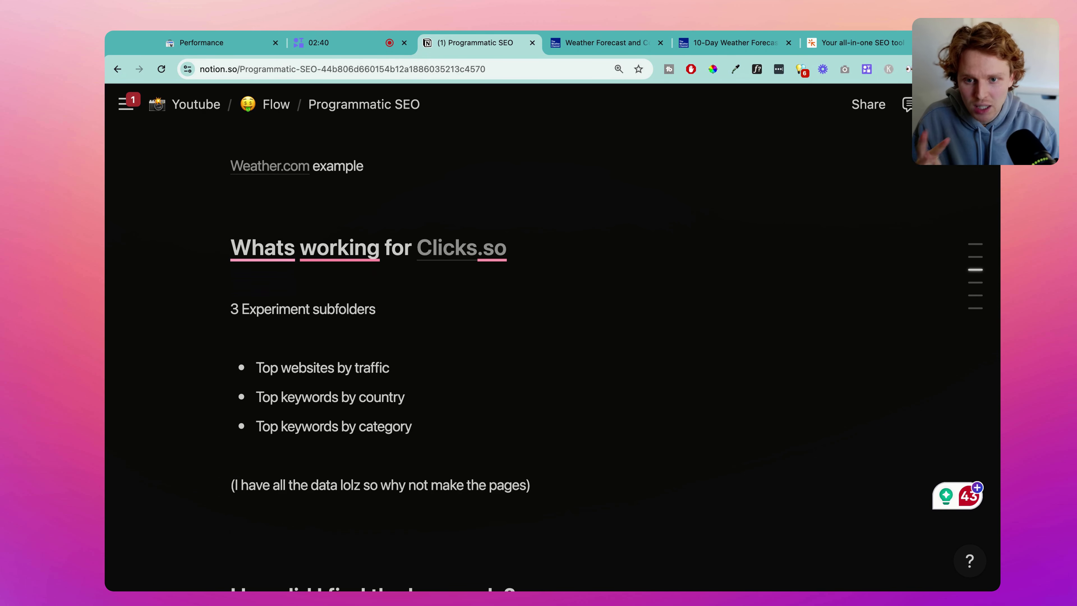
scroll(522, 286, "down", 1)
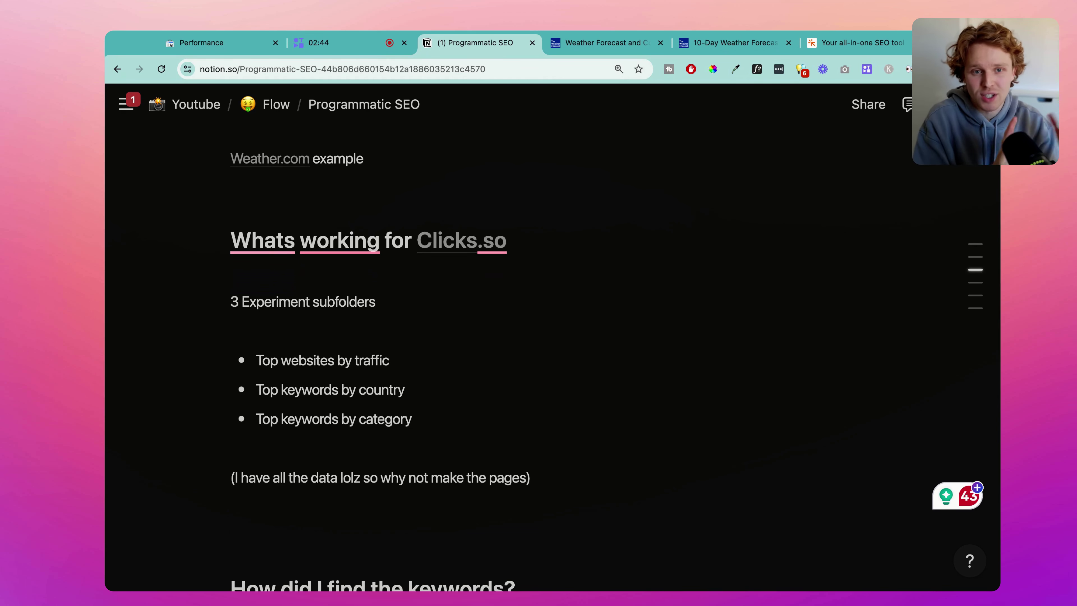
- Highlight the "Top websites by traffic" and "Top keywords by country" bullets in the notes
left_click(254, 361)
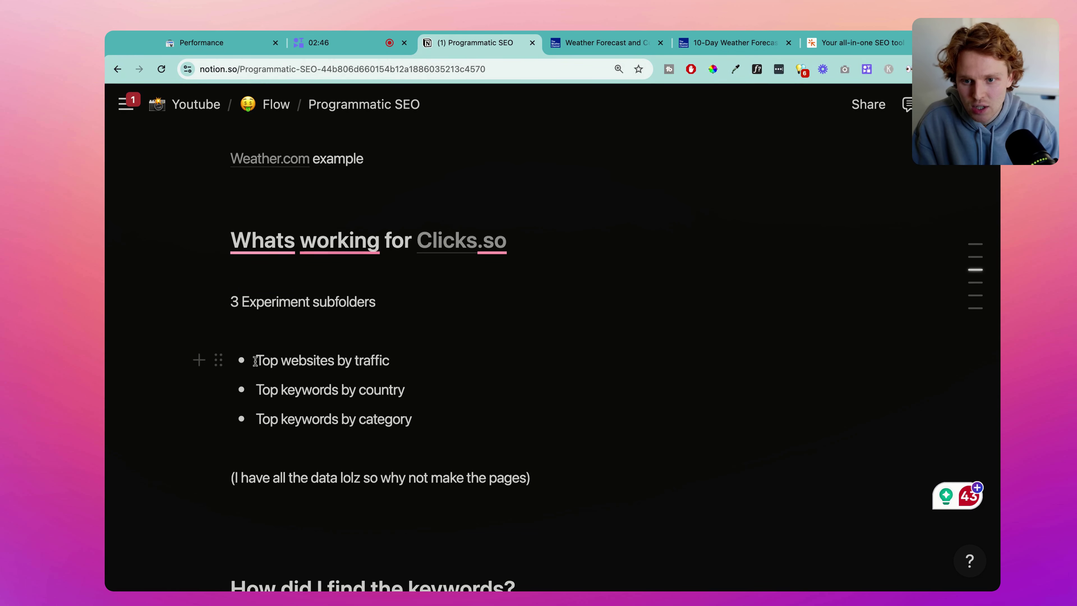
key("shift+Right")
key("shift+Right")
key("shift+Right")
key("shift+Right")
key("shift+Right")
key("shift+Right")
key("shift+Right")
key("shift+Right")
key("shift+Right")
key("shift+Right")
key("shift+Right")
key("shift+Right")
key("shift+Right")
key("shift+Right")
key("shift+Right")
key("shift+Right")
key("shift+Right")
key("shift+Right")
key("shift+Right")
key("shift+Right")
key("Right")
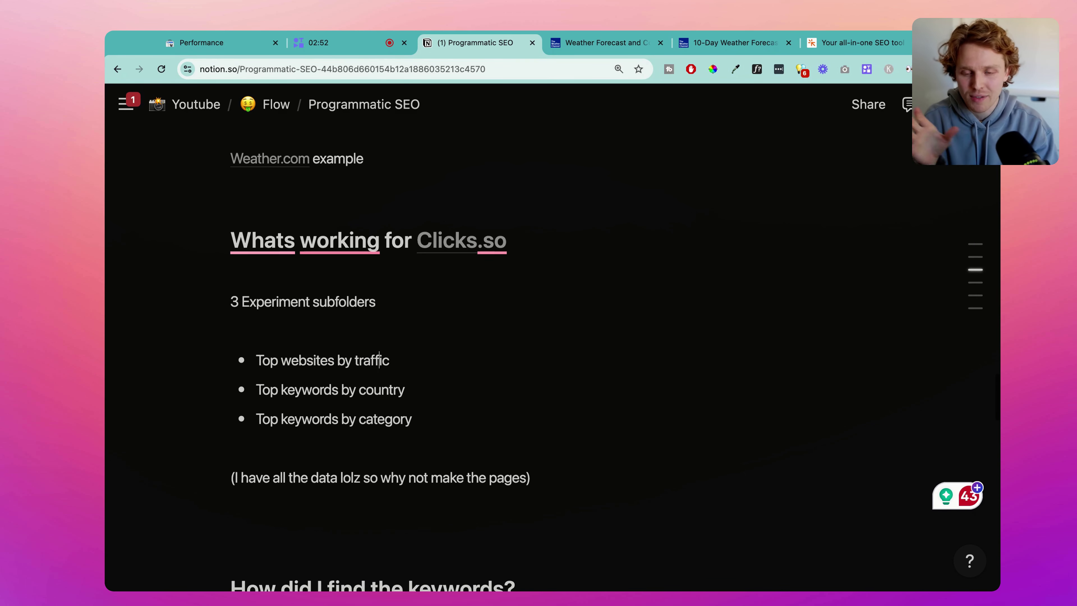
left_click_drag(259, 392, 334, 392)
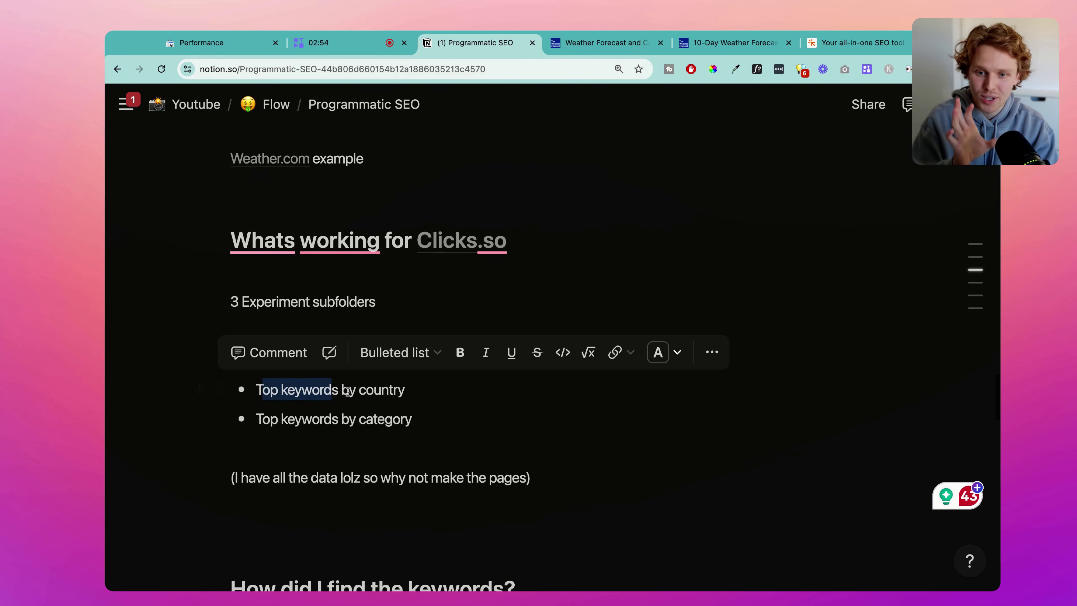
left_click(363, 392)
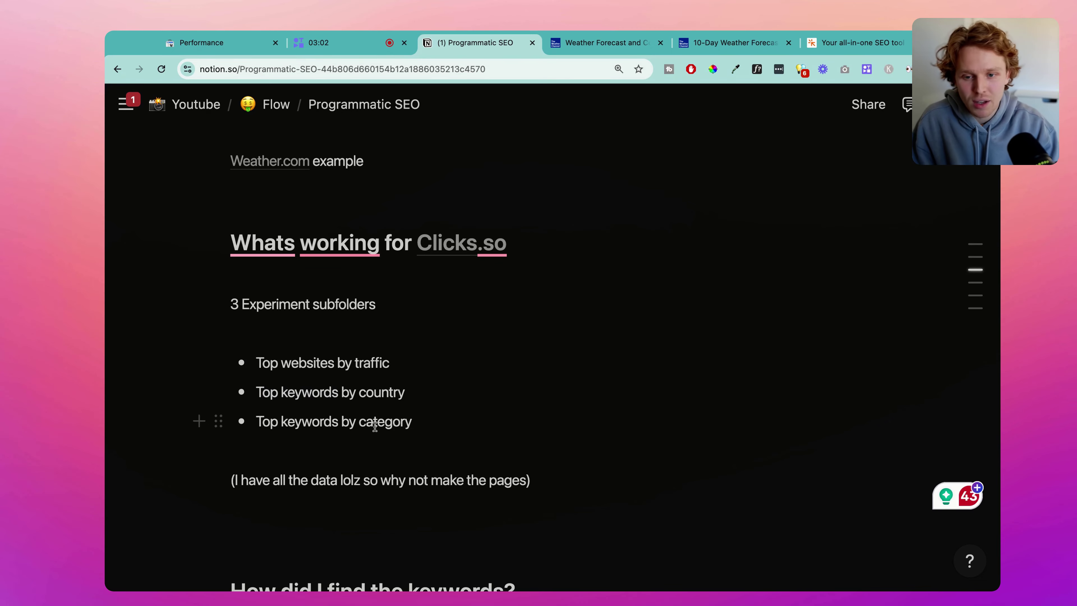
- Open the clicks.so resource pages Top Websites, Top Searches by Country and Popular Keywords by Category in separate tabs
left_click(873, 43)
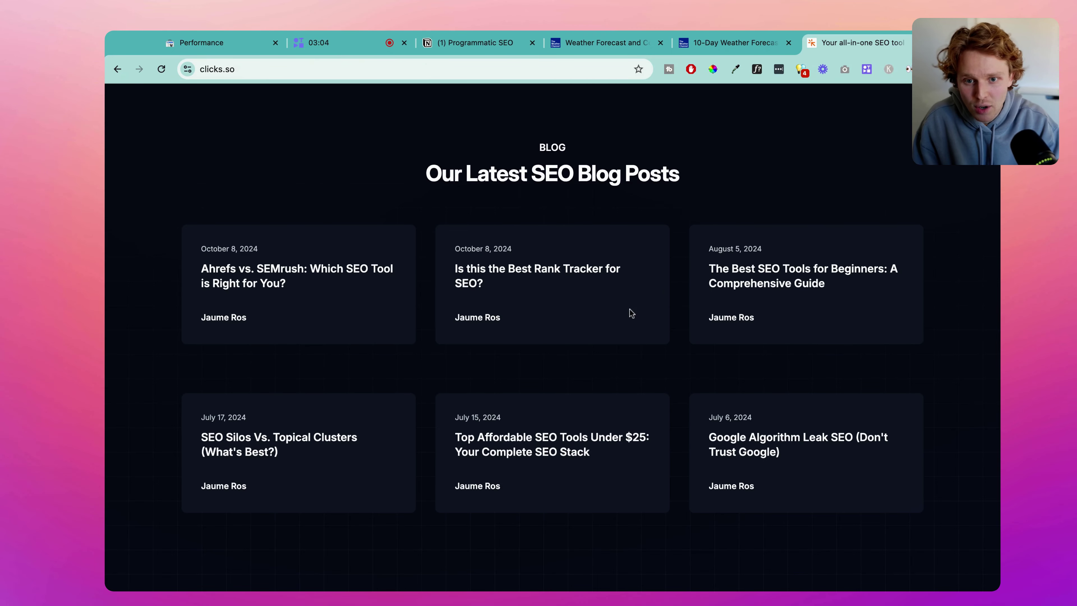
scroll(629, 312, "up", 20)
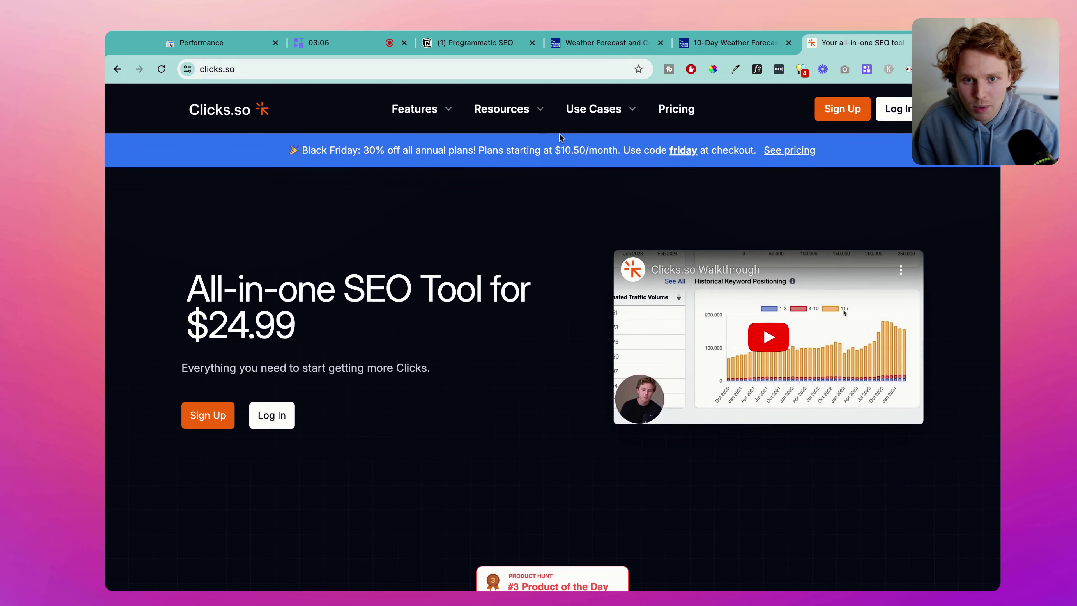
mouse_move(504, 108)
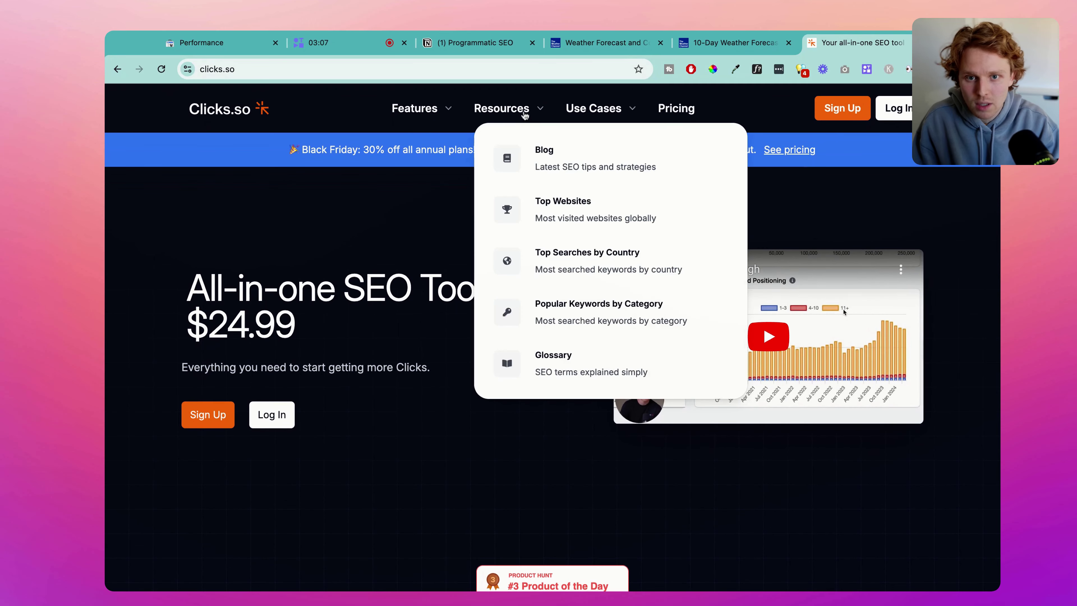
left_click(580, 208, "super")
left_click(593, 260, "super")
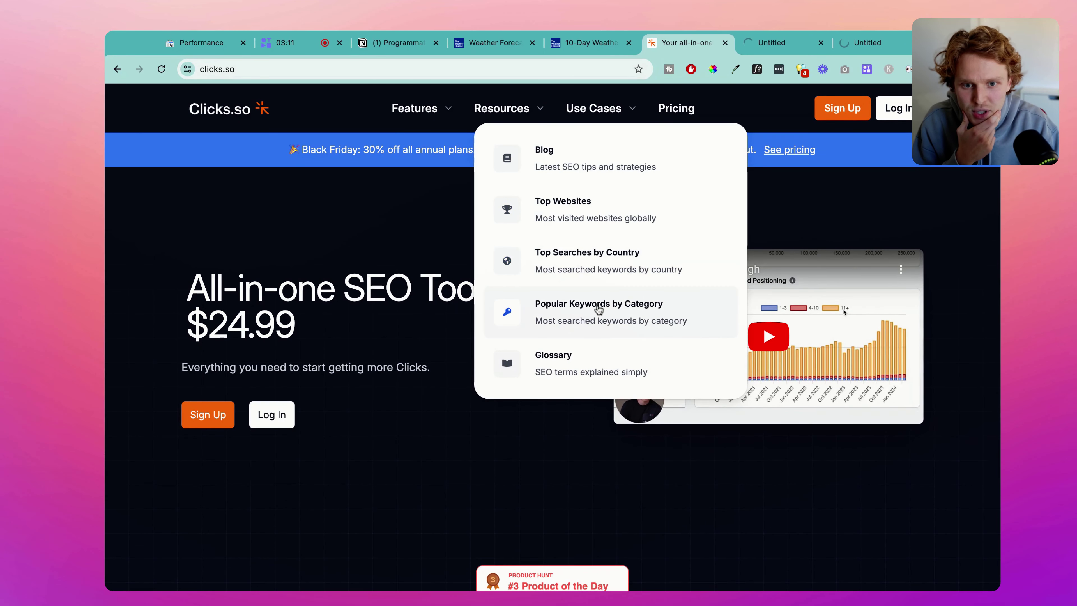
left_click(599, 310, "super")
- Browse the Top Websites by Traffic list and open the analysis page for hotels.com
left_click(714, 42)
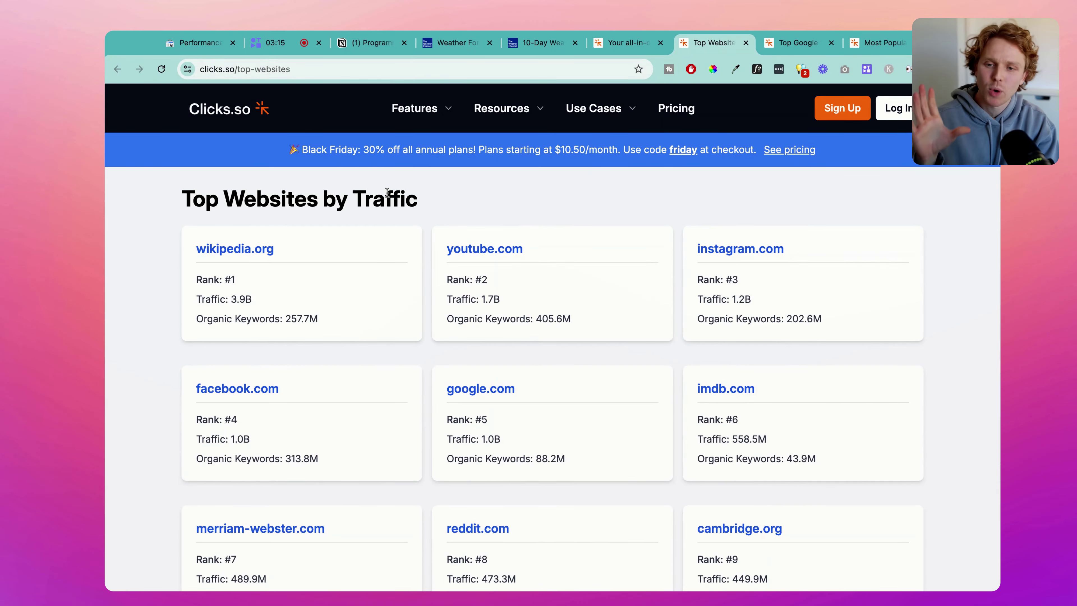
scroll(388, 252, "down", 20)
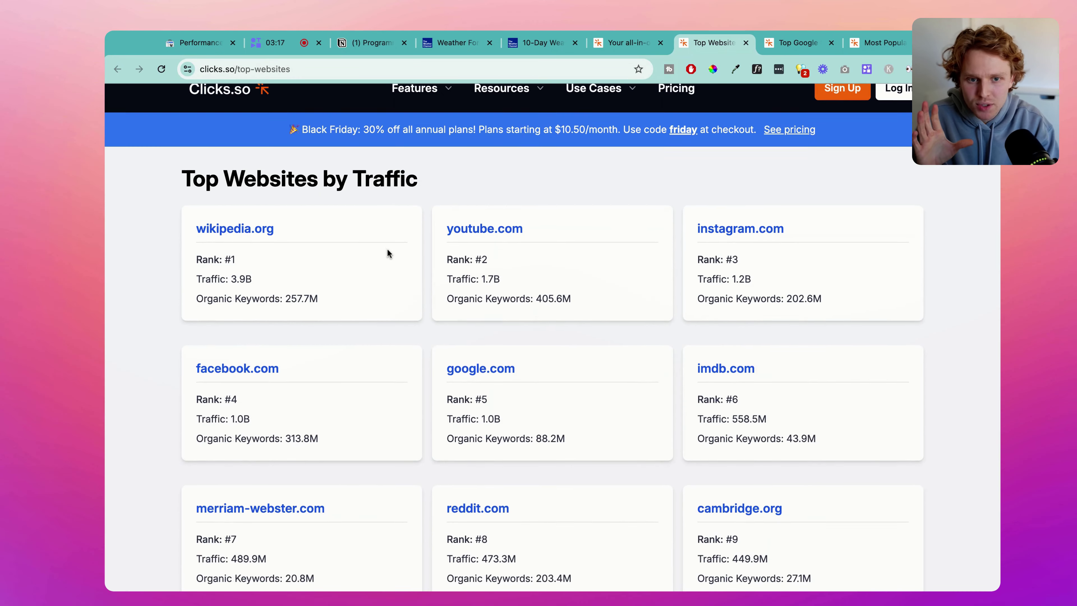
scroll(388, 253, "down", 20)
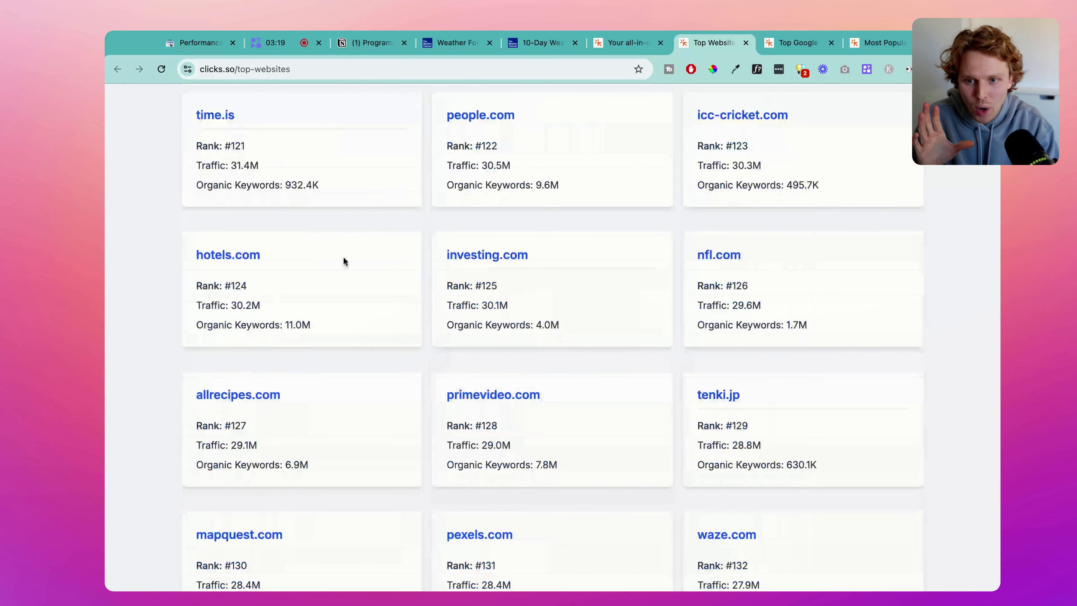
left_click(203, 263)
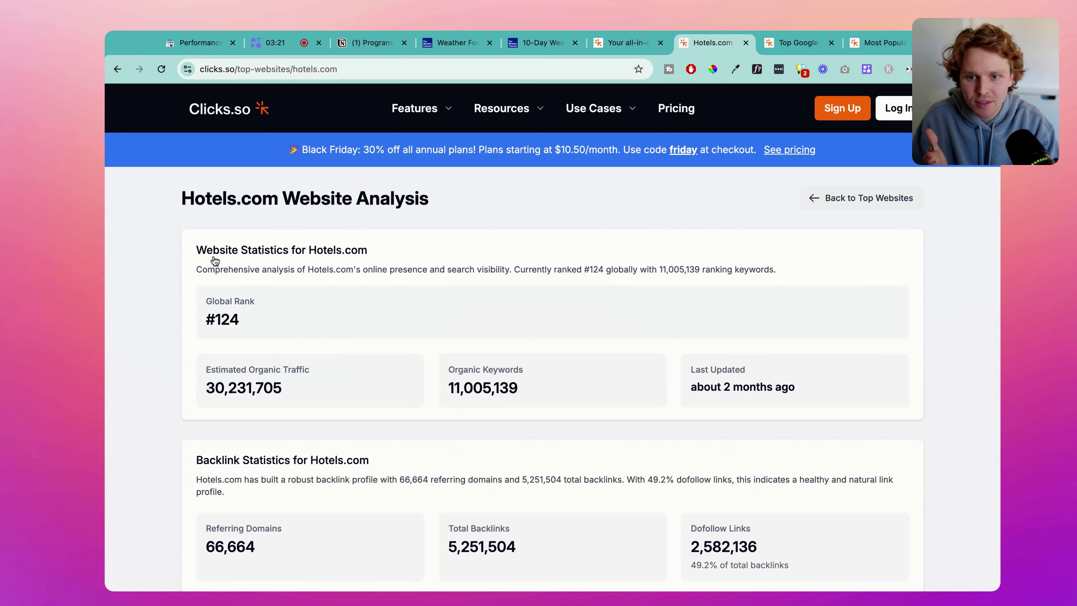
- Examine the Hotels.com analysis page, highlighting its title, organic traffic, organic keywords and last-updated value, down to the backlink statistics
left_click_drag(215, 195, 284, 198)
left_click(283, 216)
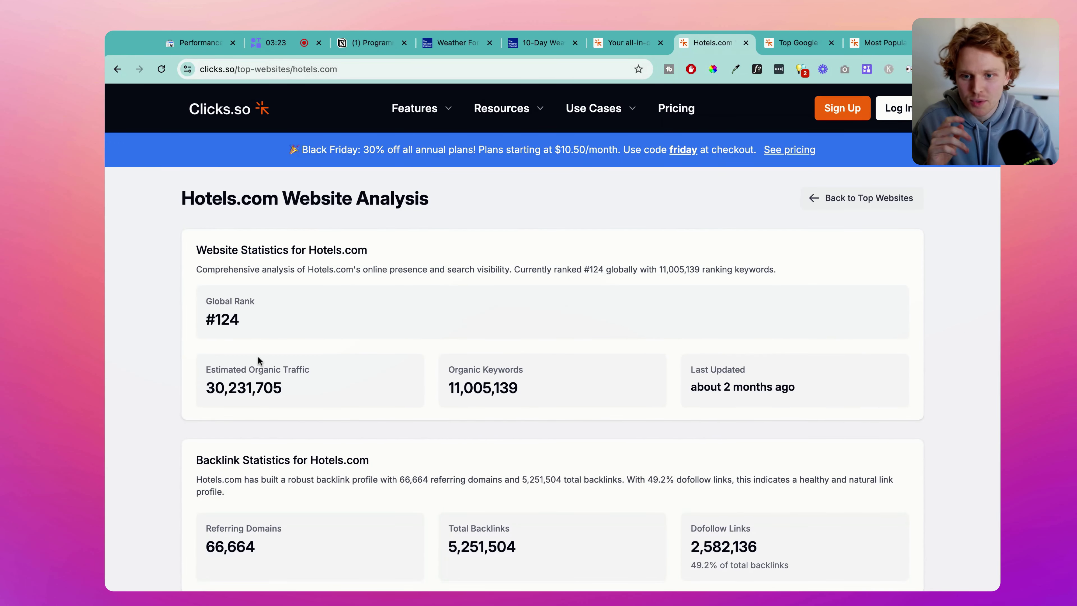
left_click_drag(237, 388, 315, 398)
left_click_drag(480, 391, 548, 395)
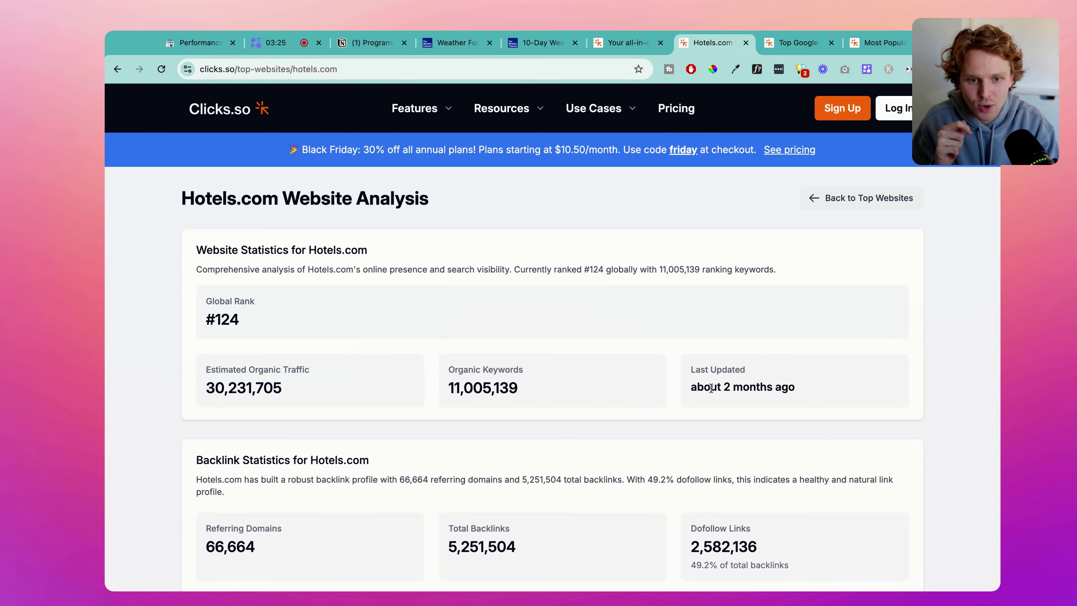
left_click_drag(711, 389, 788, 388)
scroll(661, 402, "down", 6)
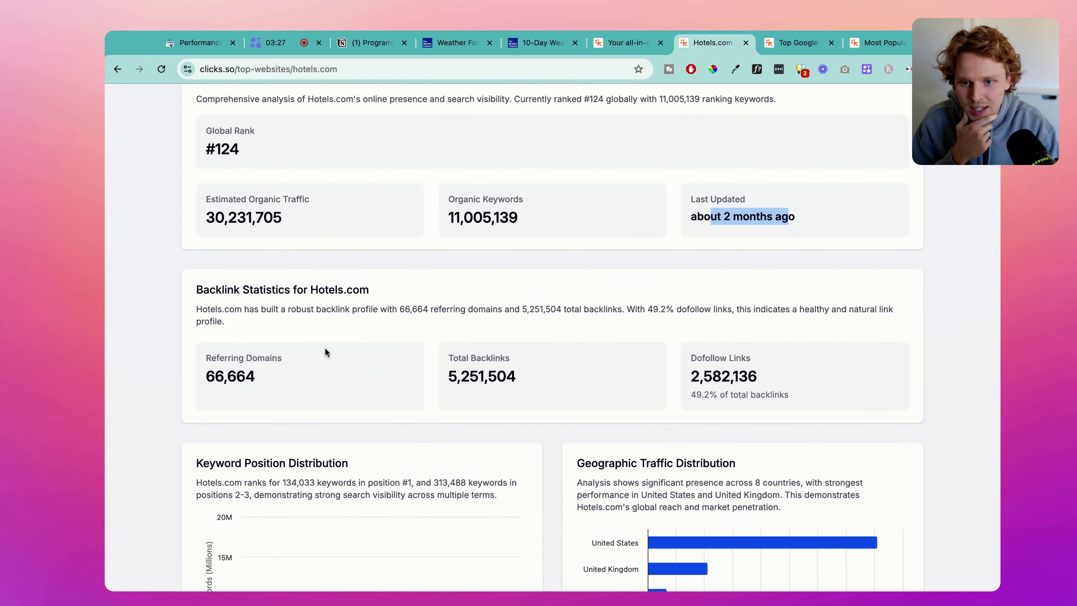
- Examine the Hotels.com keyword position and geographic traffic charts, the top competitors table and the top keywords table
scroll(331, 377, "down", 5)
scroll(360, 384, "down", 7)
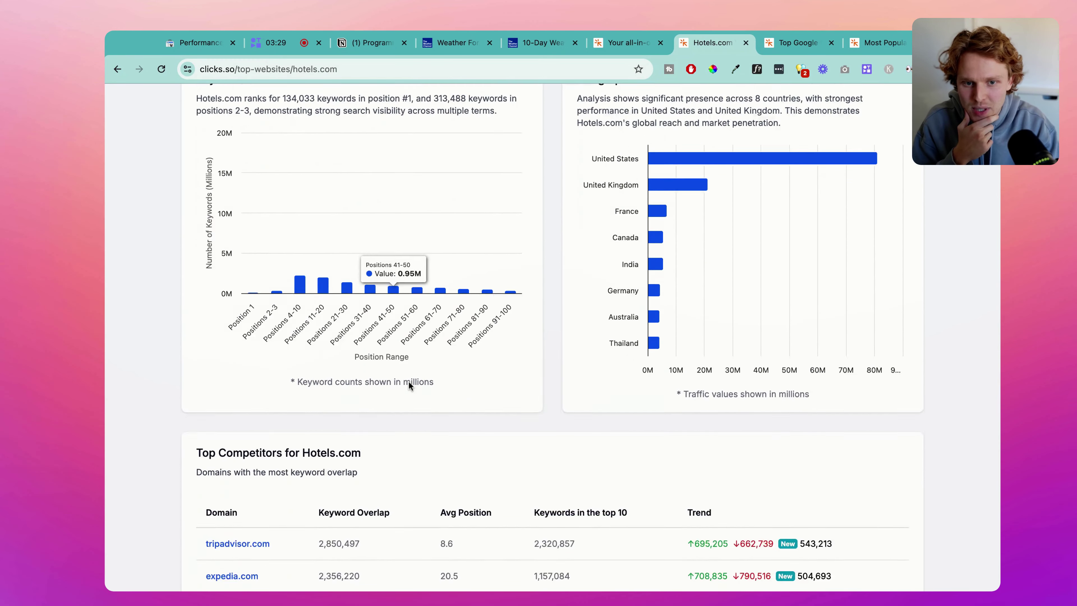
scroll(409, 387, "down", 11)
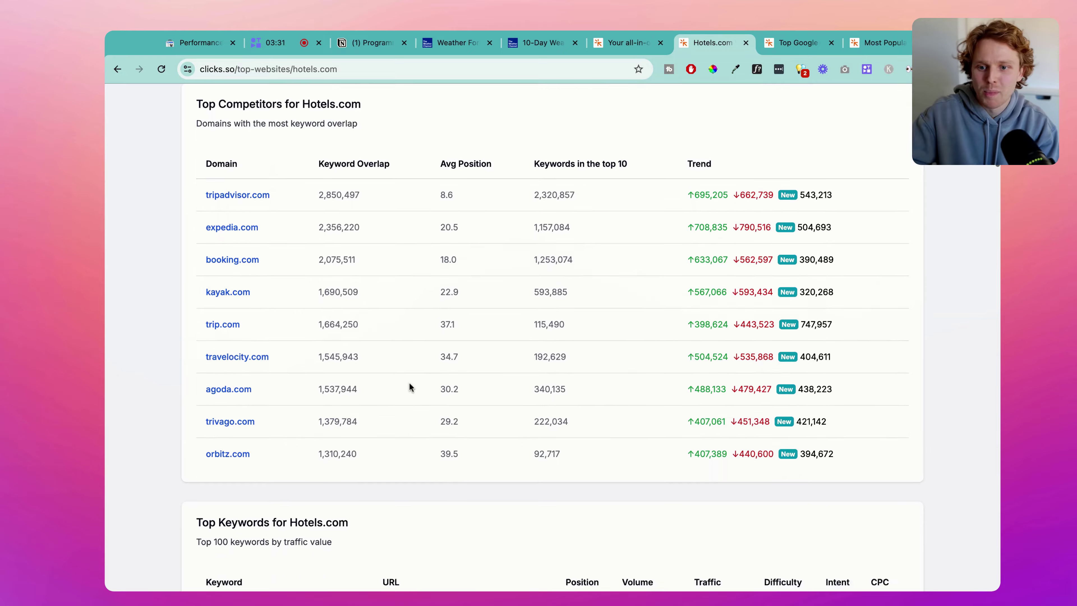
scroll(545, 339, "down", 20)
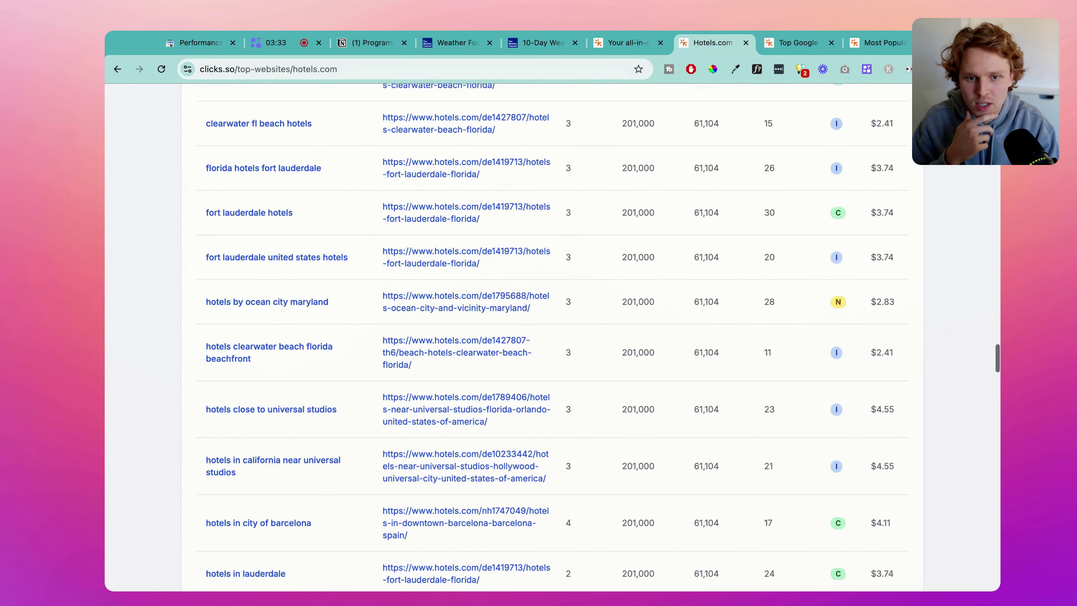
scroll(451, 355, "up", 20)
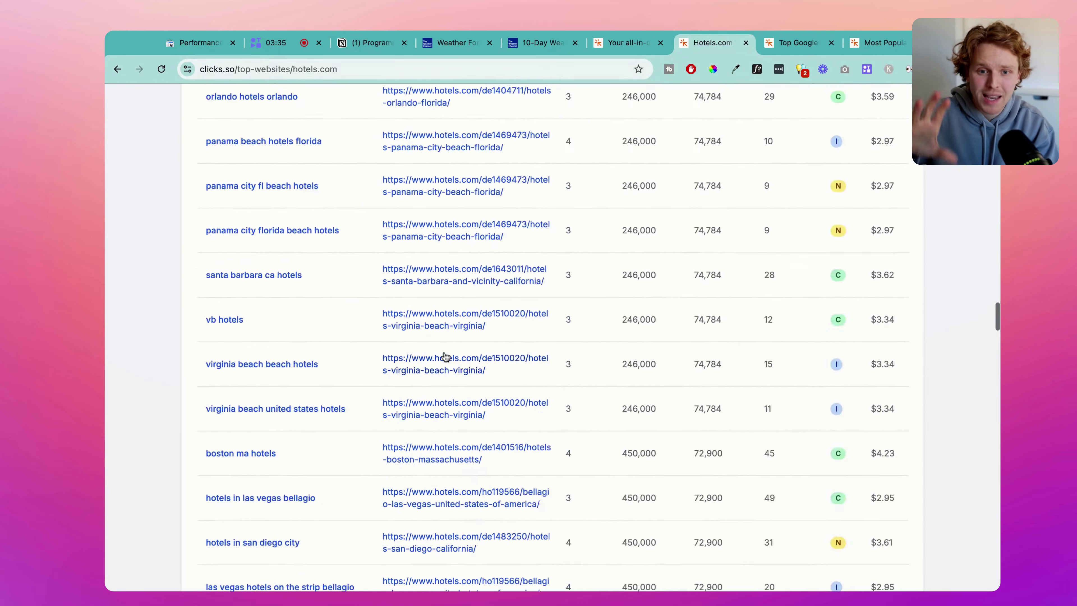
- Examine the question-and-answer sections about Hotels.com, highlighting the domain name in the "How Strong is Hotels.com's Search Engine Visibility?" heading
scroll(450, 355, "down", 20)
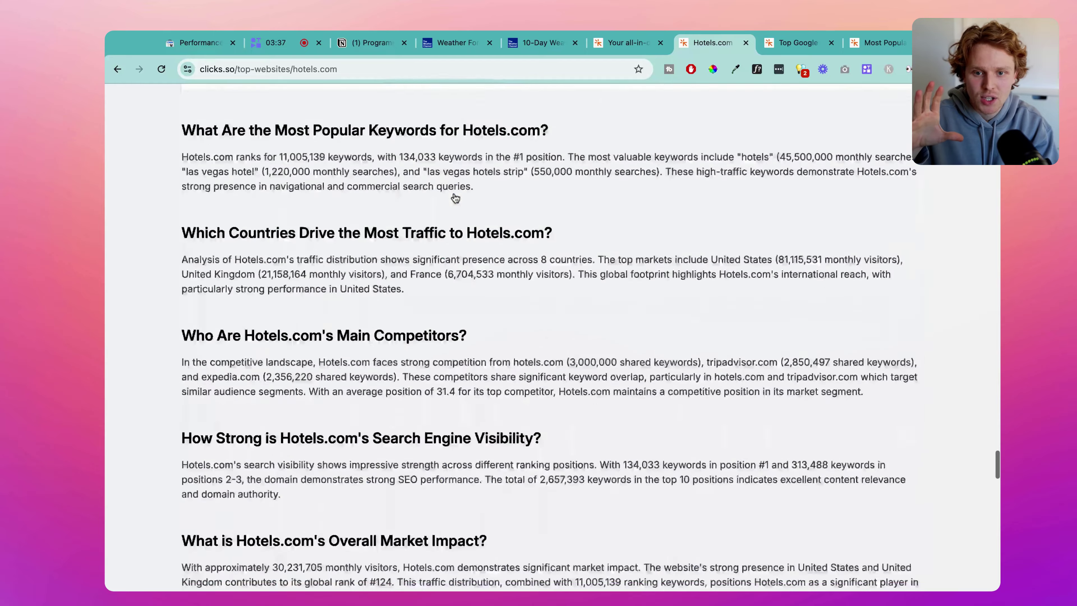
scroll(456, 206, "up", 3)
scroll(360, 163, "up", 5)
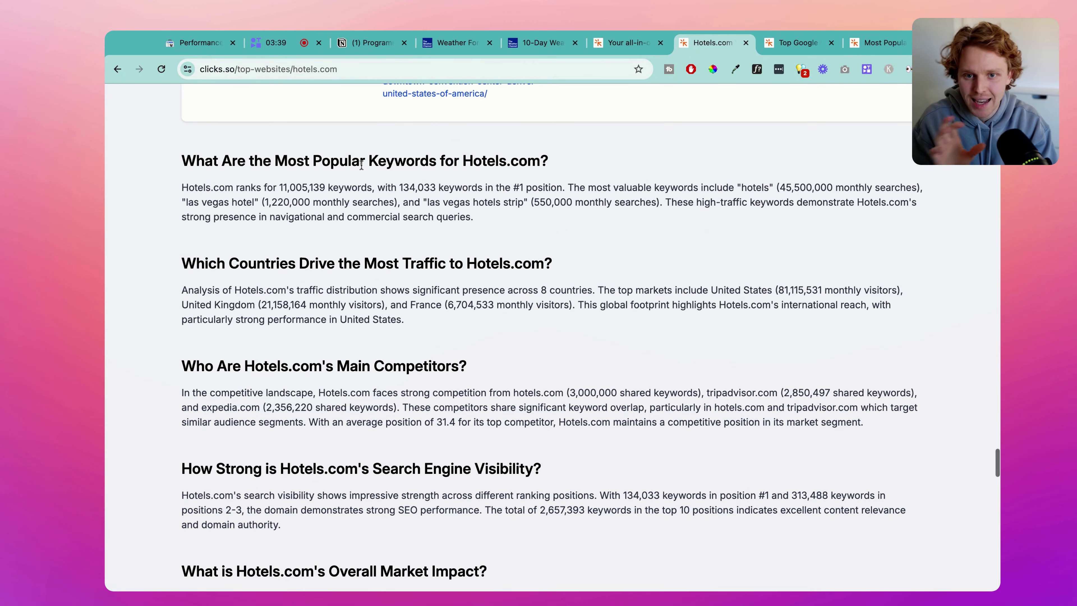
scroll(473, 301, "down", 2)
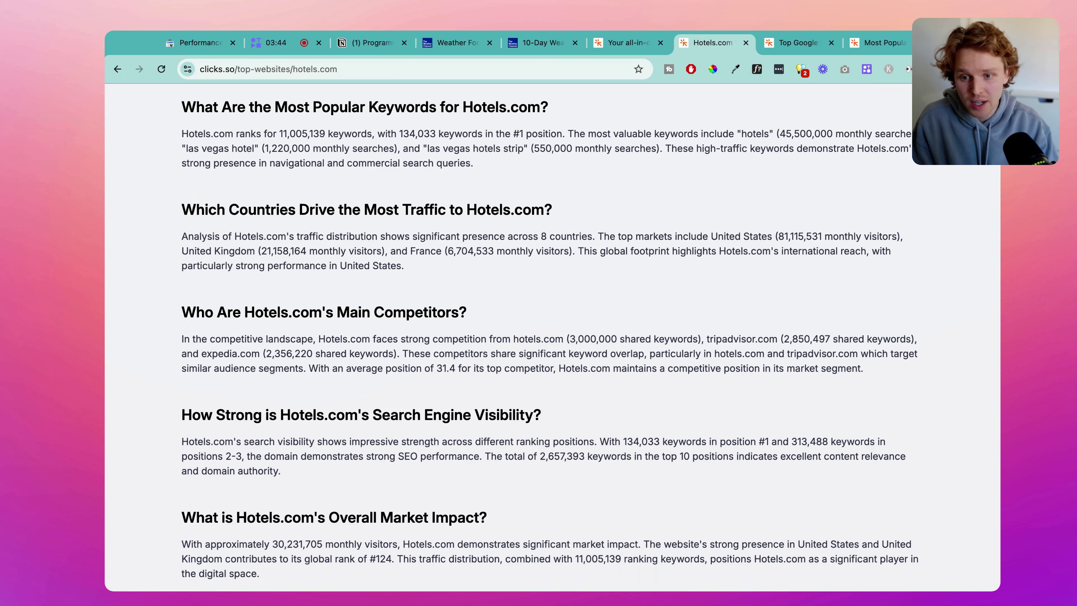
key("shift+Right")
key("shift+Right")
key("shift+Right")
key("shift+Right")
key("shift+Right")
key("shift+Right")
key("shift+Right")
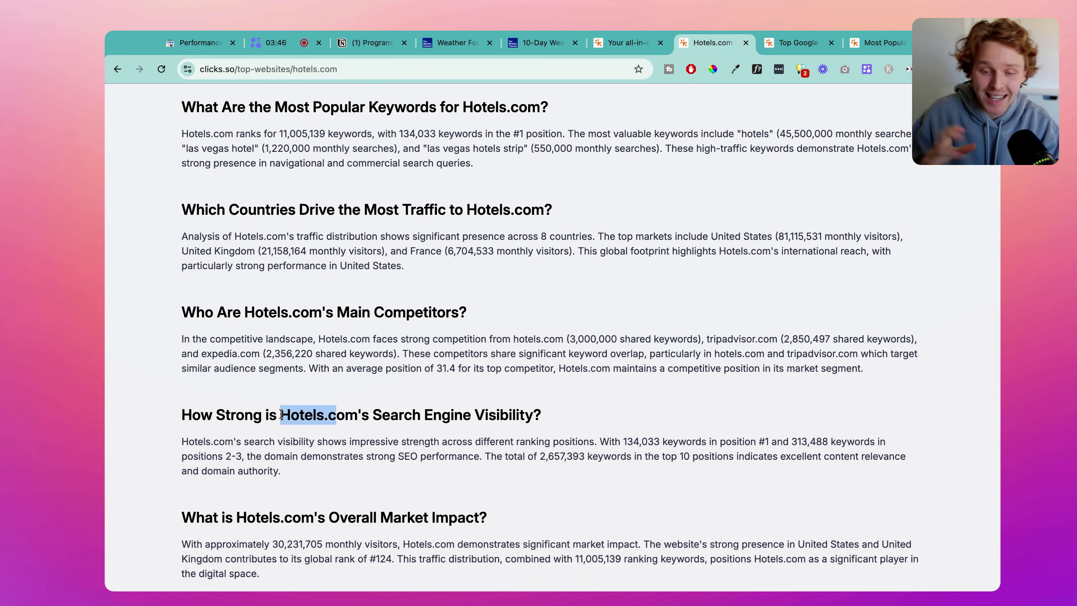
left_click(335, 454)
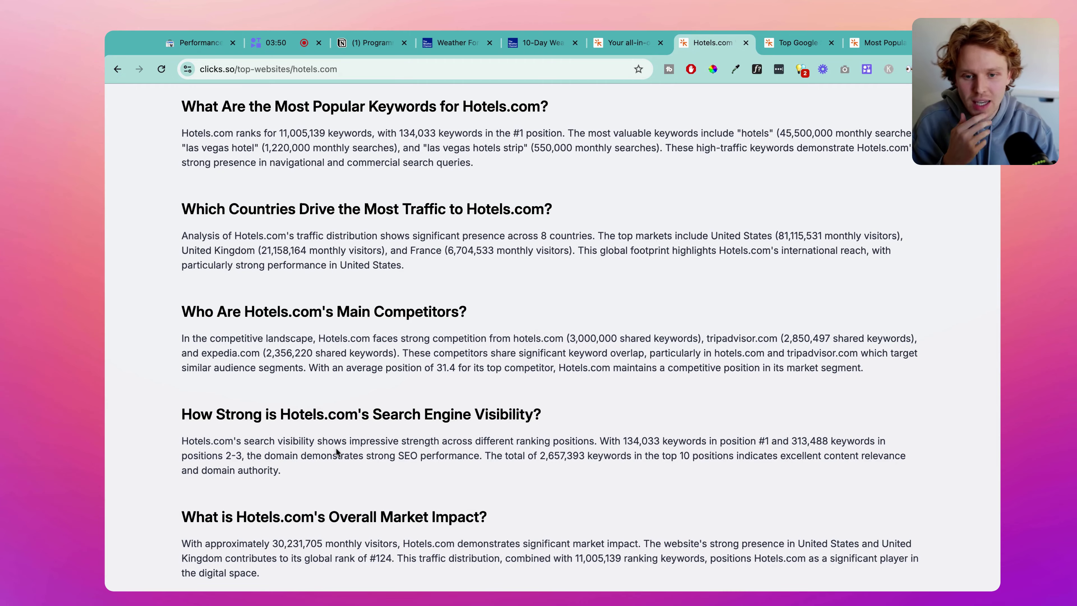
- Browse the cards for other websites at the end of the Hotels.com page and view the pixabay.com analysis page
scroll(339, 449, "up", 15)
scroll(348, 439, "down", 15)
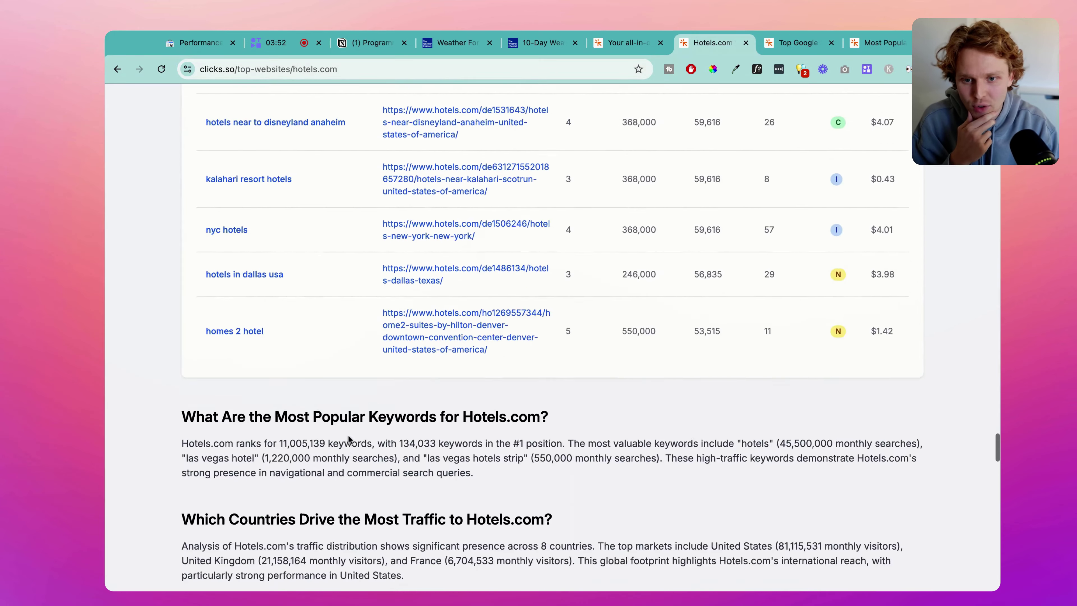
scroll(229, 413, "down", 10)
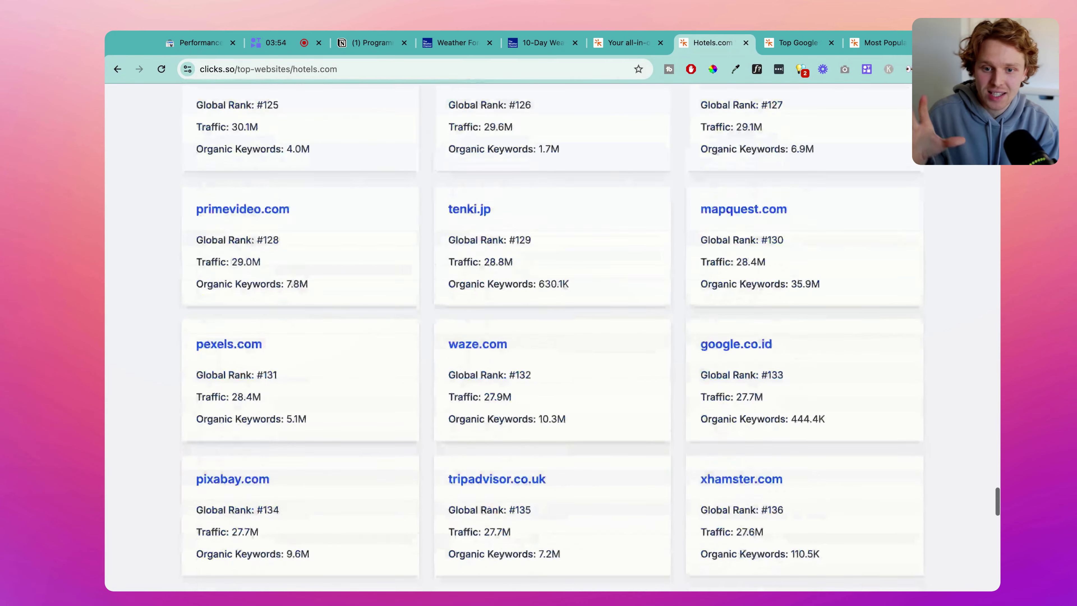
scroll(229, 412, "down", 2)
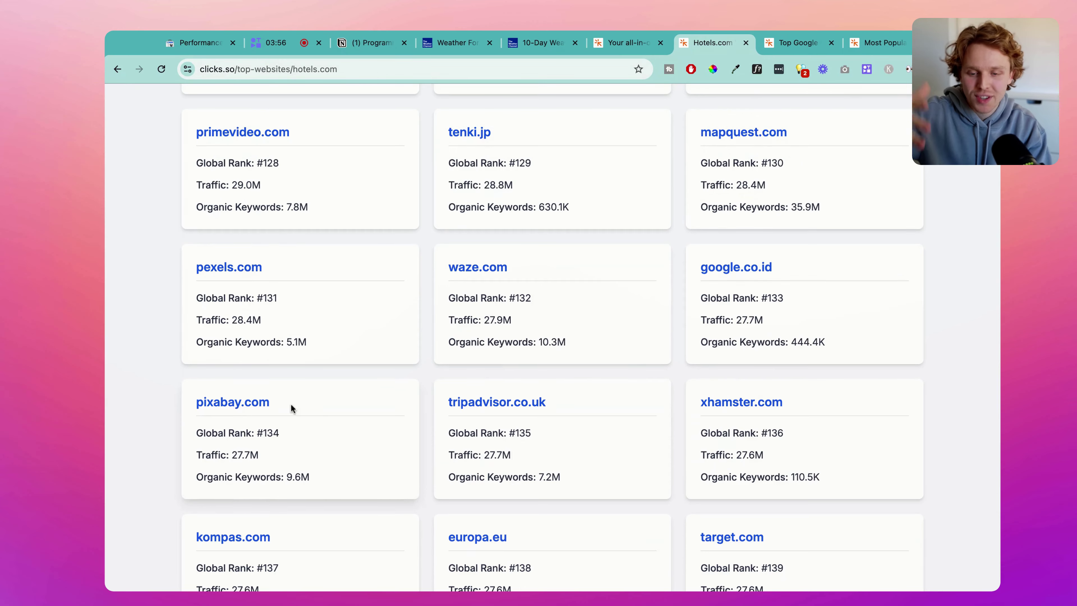
scroll(319, 420, "down", 3)
left_click(239, 324)
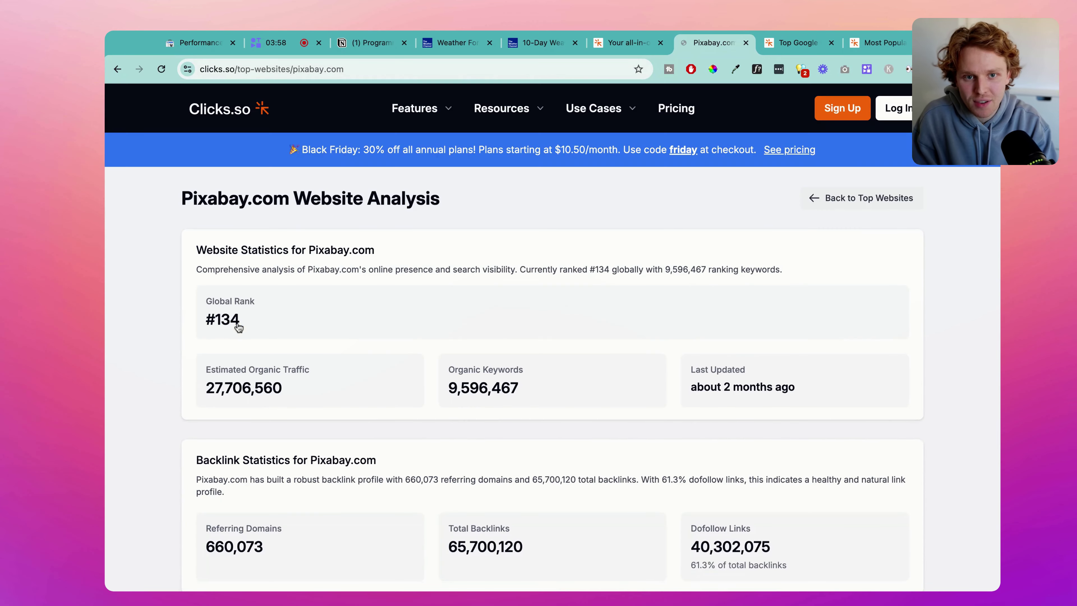
scroll(288, 362, "down", 8)
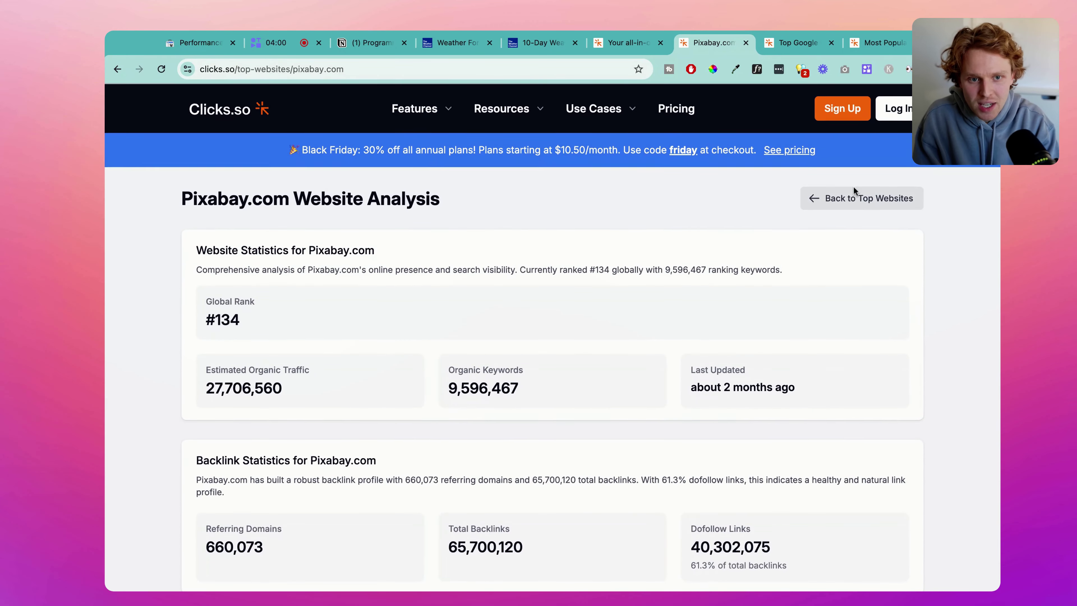
- Open the Algeria (Arabic) page from Top Google Searches by Country and look through its top 200 most searched keywords
left_click(790, 47)
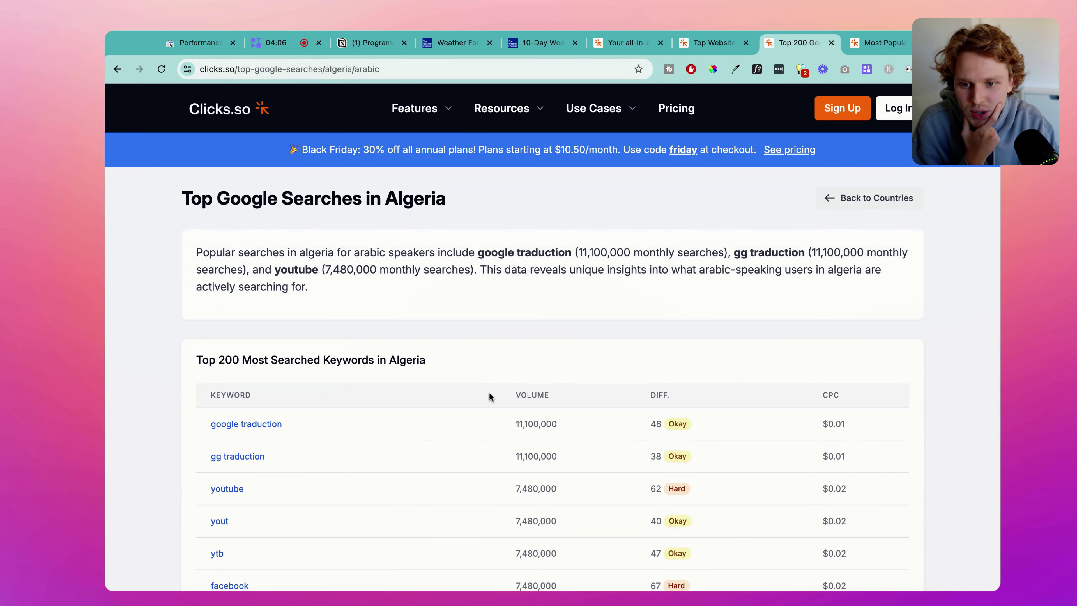
left_click(186, 204)
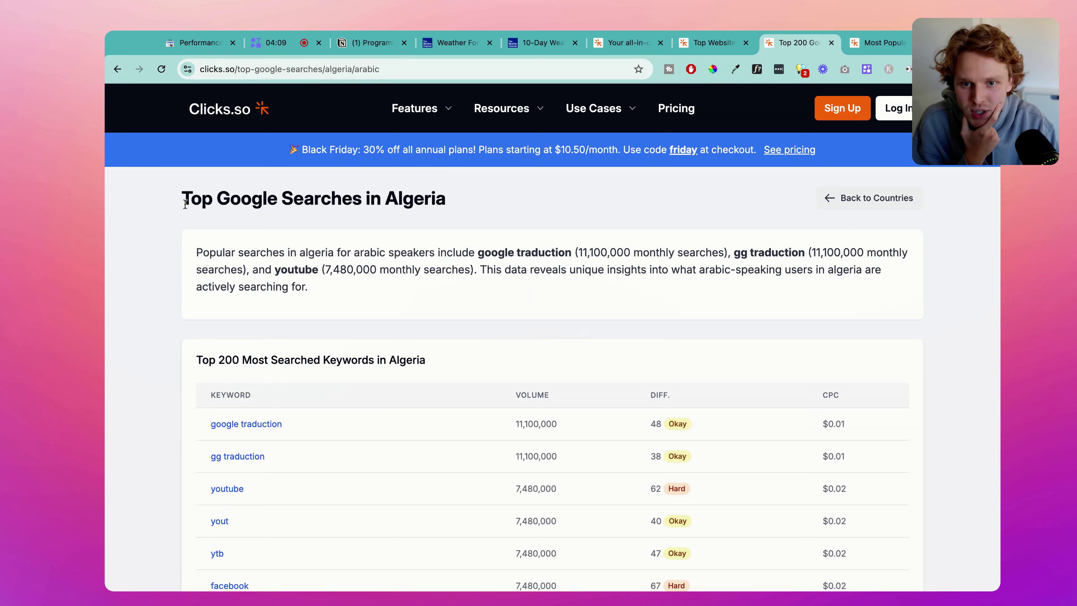
scroll(495, 322, "down", 7)
scroll(495, 322, "up", 5)
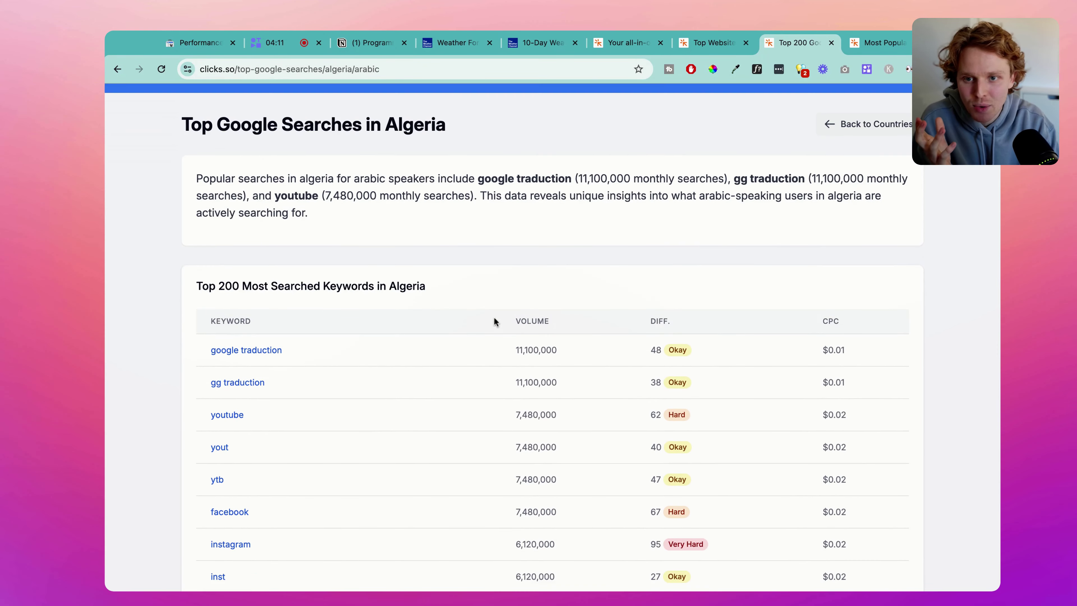
left_click(395, 365)
scroll(395, 308, "down", 20)
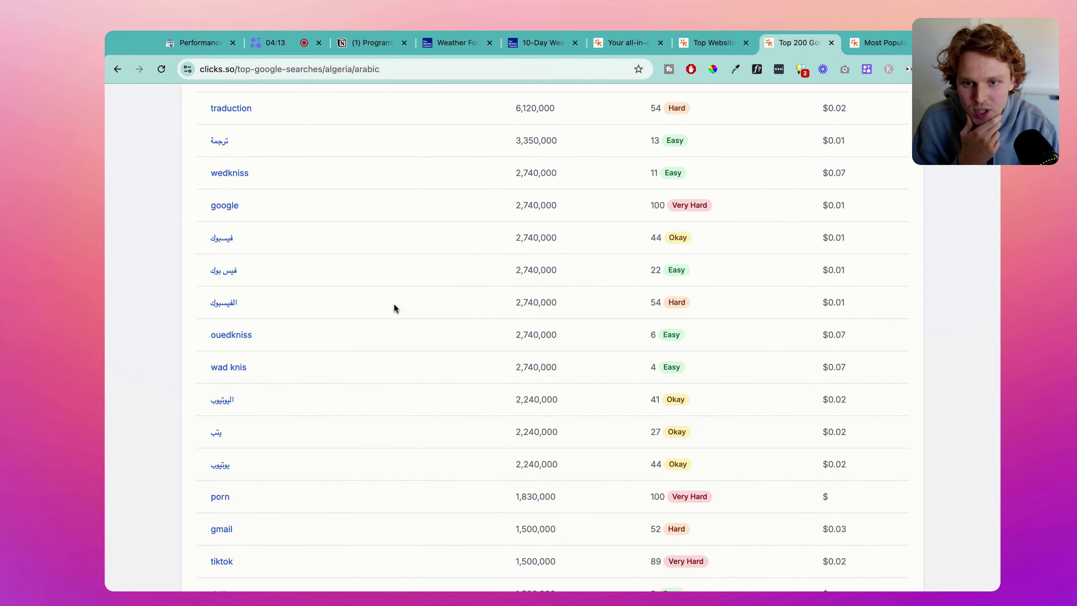
scroll(394, 309, "down", 20)
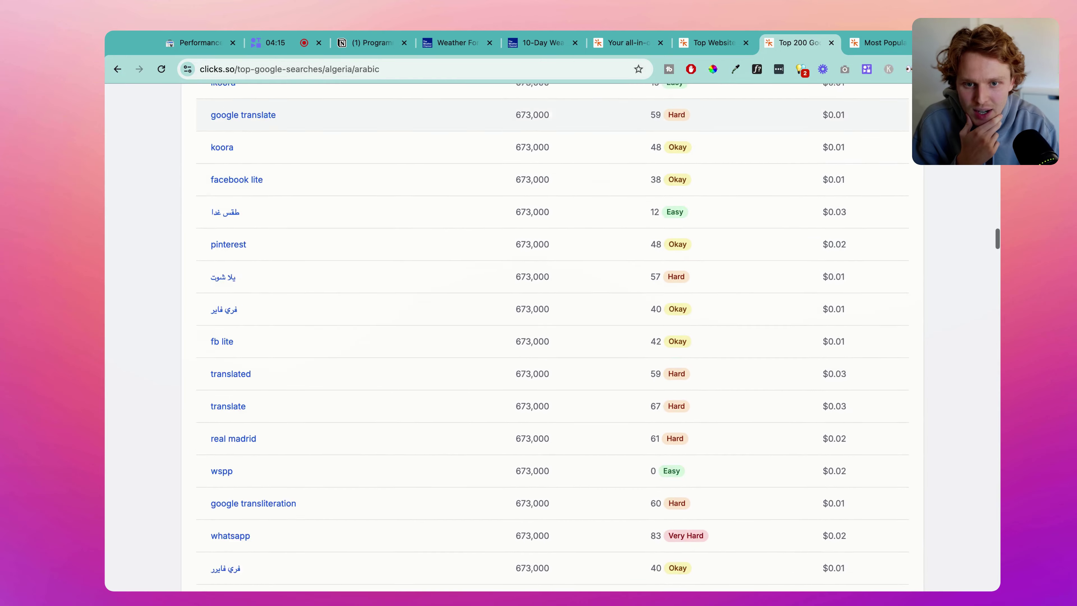
scroll(756, 348, "down", 20)
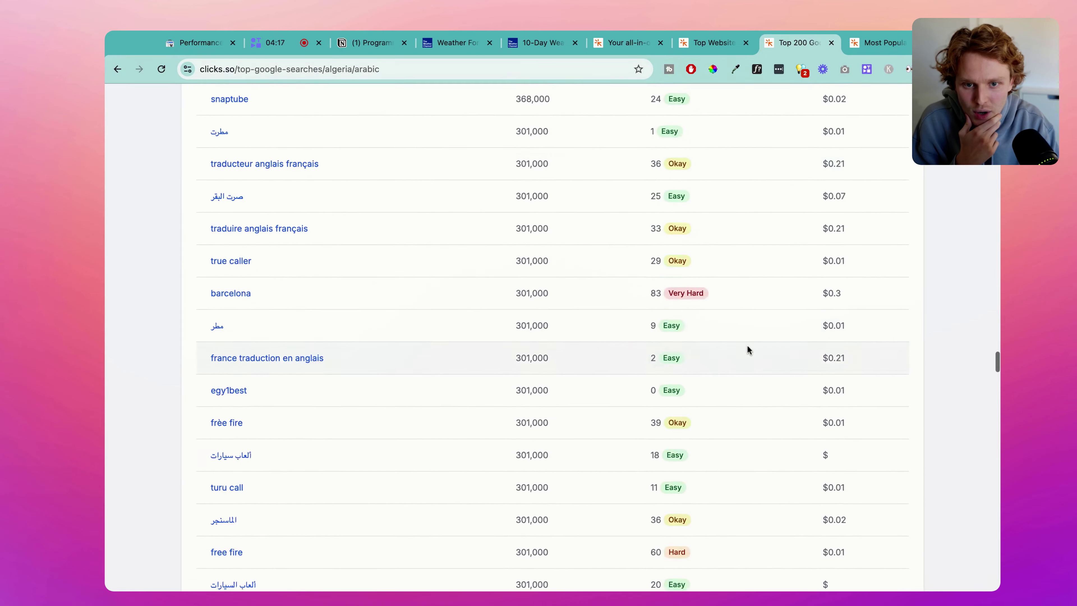
- Review the Algeria market insights and the Explore Other Countries list, and return to the Top Google Searches by Country page
scroll(746, 346, "down", 4)
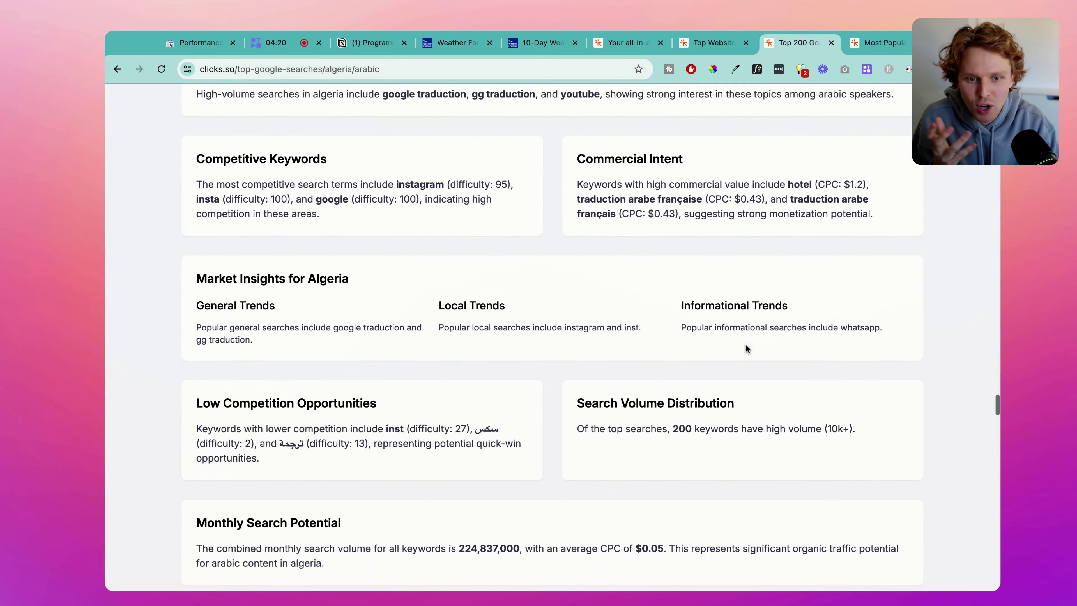
scroll(400, 242, "down", 12)
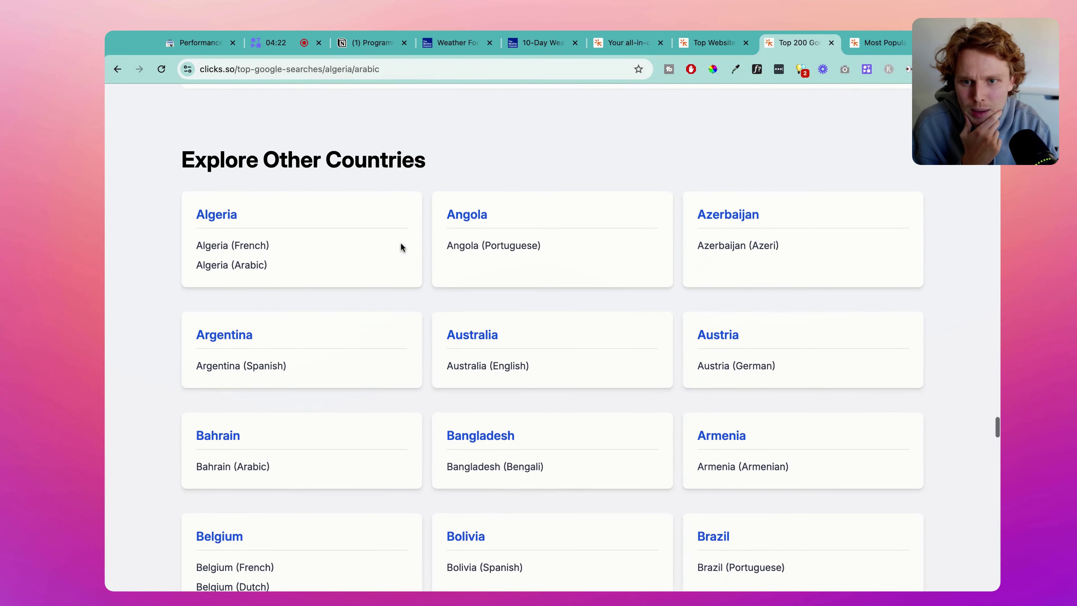
scroll(373, 341, "down", 20)
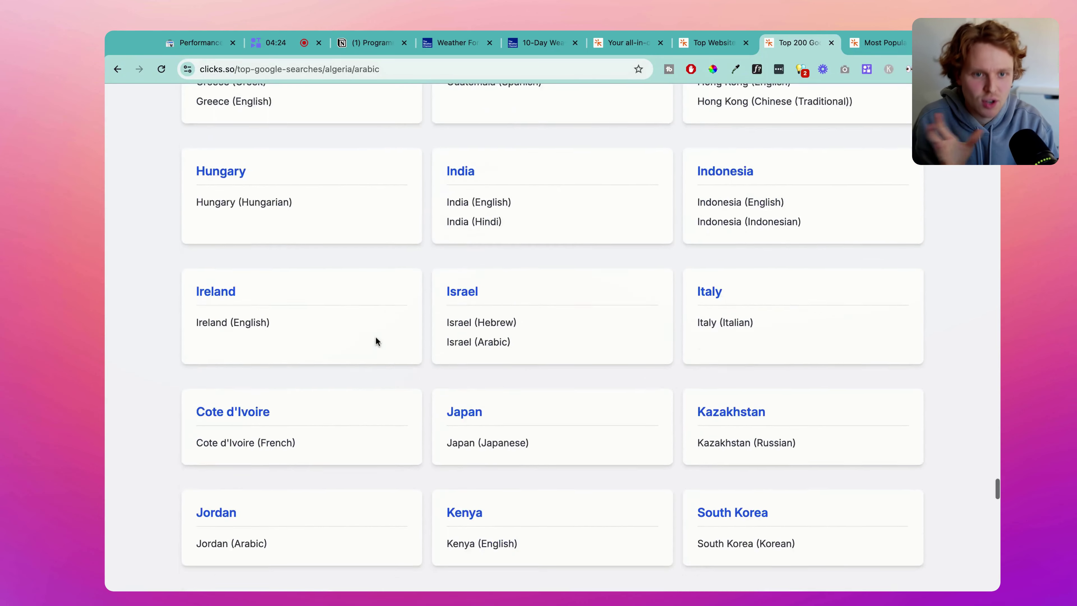
scroll(365, 320, "up", 20)
scroll(410, 314, "up", 20)
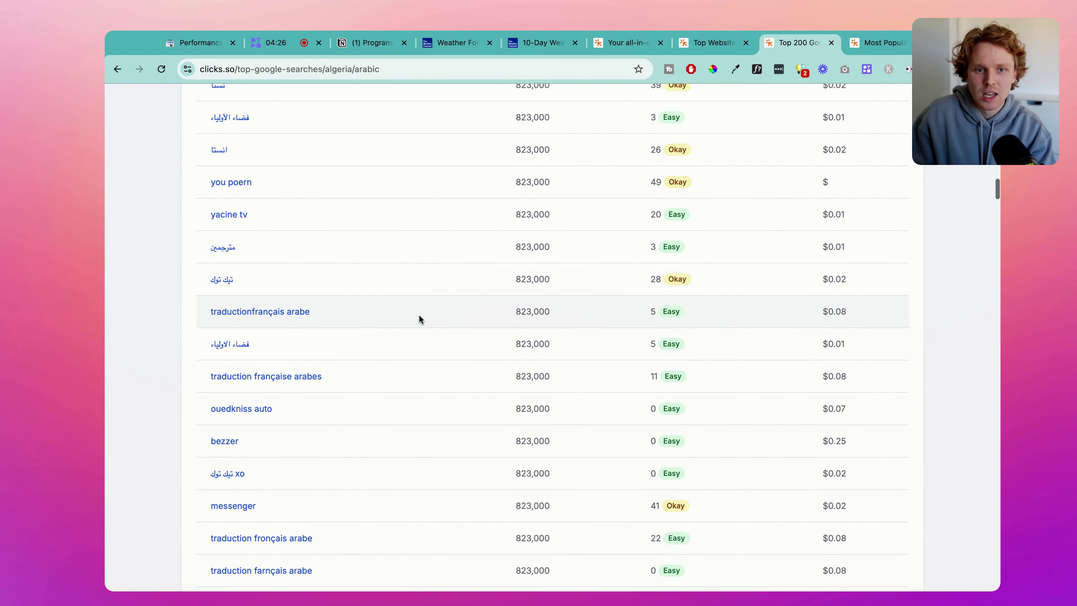
left_click(117, 69)
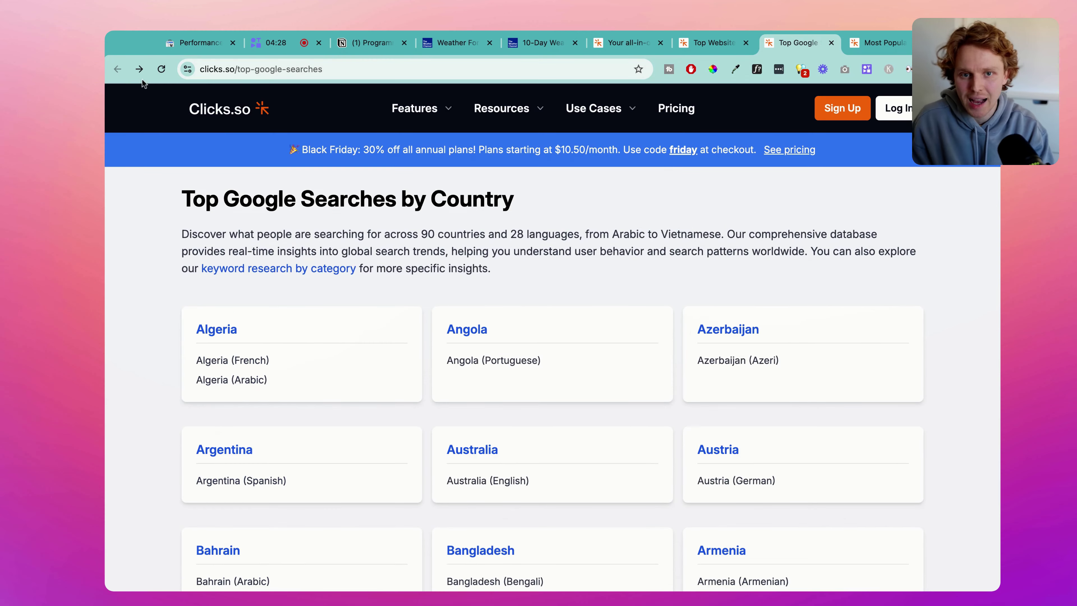
- Switch to the Most Popular Keywords page and open Business keywords in the Business & Finance category
left_click(882, 42)
scroll(351, 331, "down", 2)
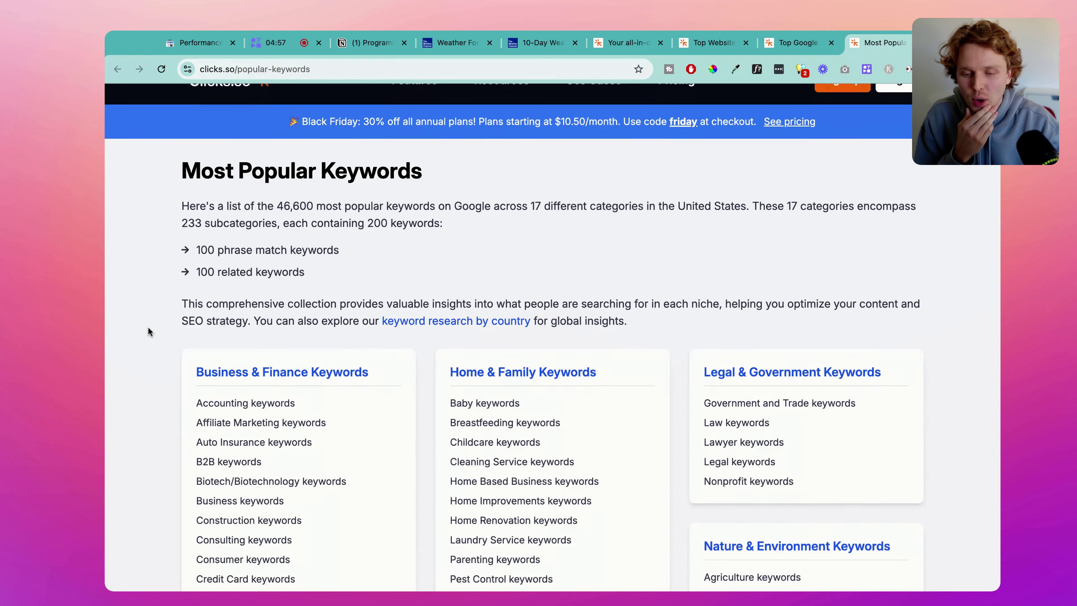
scroll(198, 356, "down", 2)
left_click(240, 412)
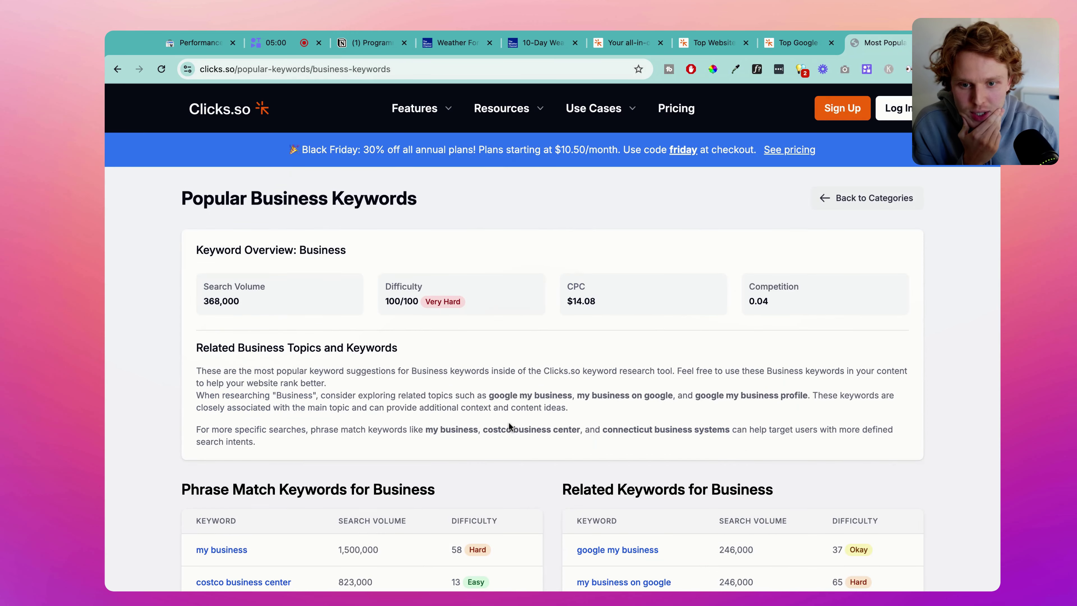
- Examine the Popular Business Keywords page, highlighting the Related Business Topics and Keywords text, through the keyword tables to Explore Other Categories
scroll(505, 418, "down", 1)
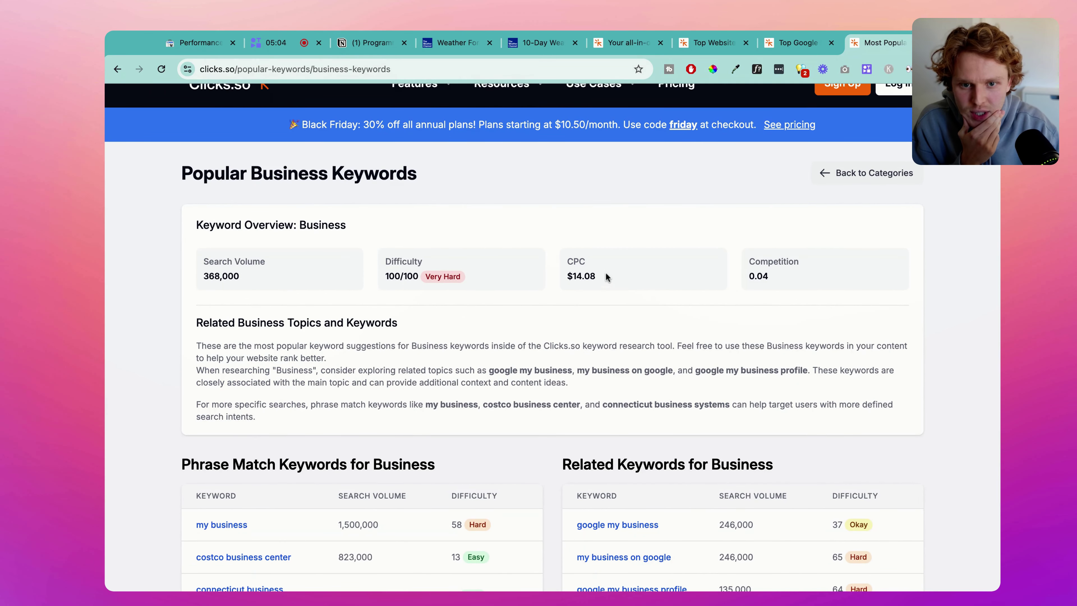
left_click_drag(185, 325, 547, 410)
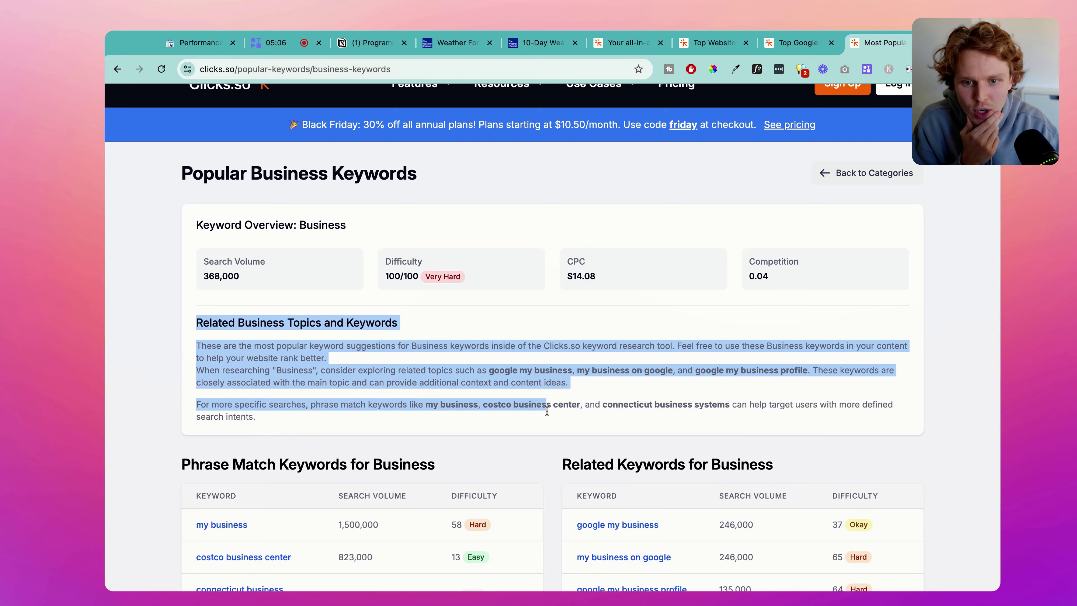
left_click(547, 411)
scroll(546, 426, "down", 5)
scroll(545, 426, "down", 3)
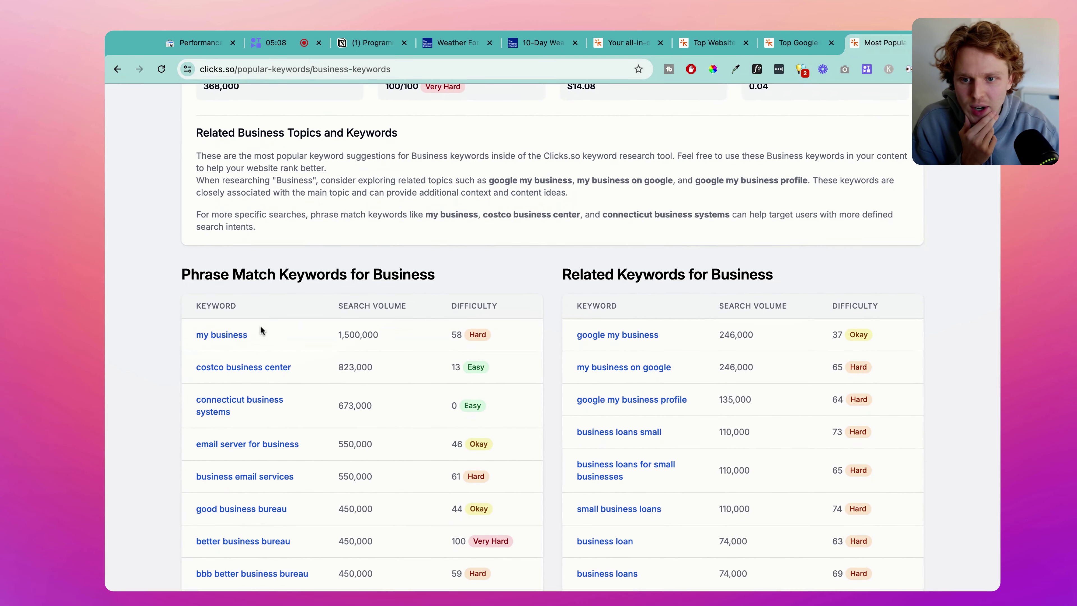
scroll(620, 368, "down", 20)
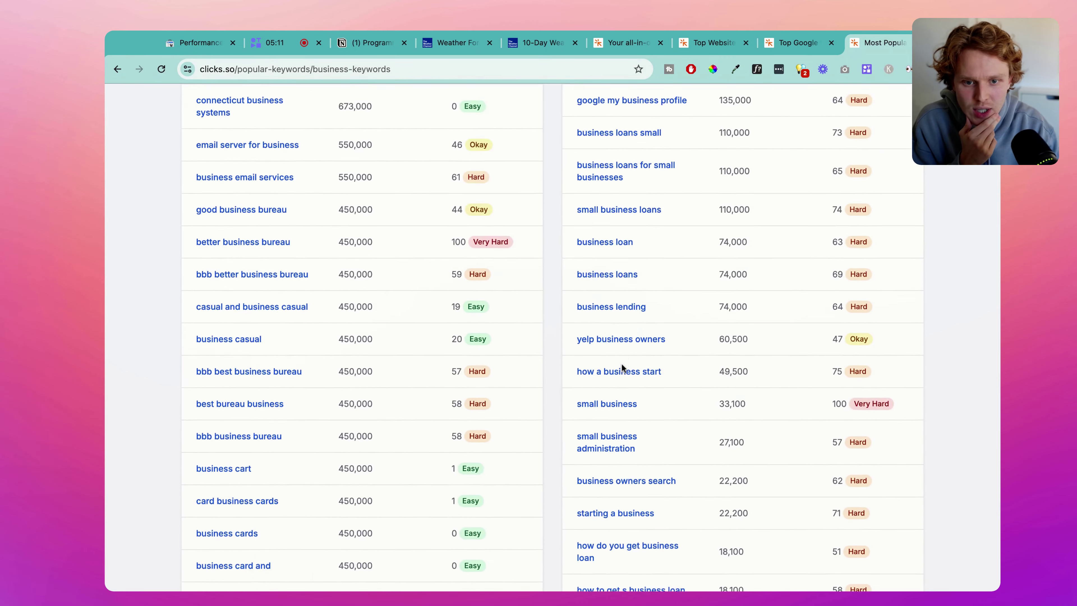
scroll(622, 368, "down", 20)
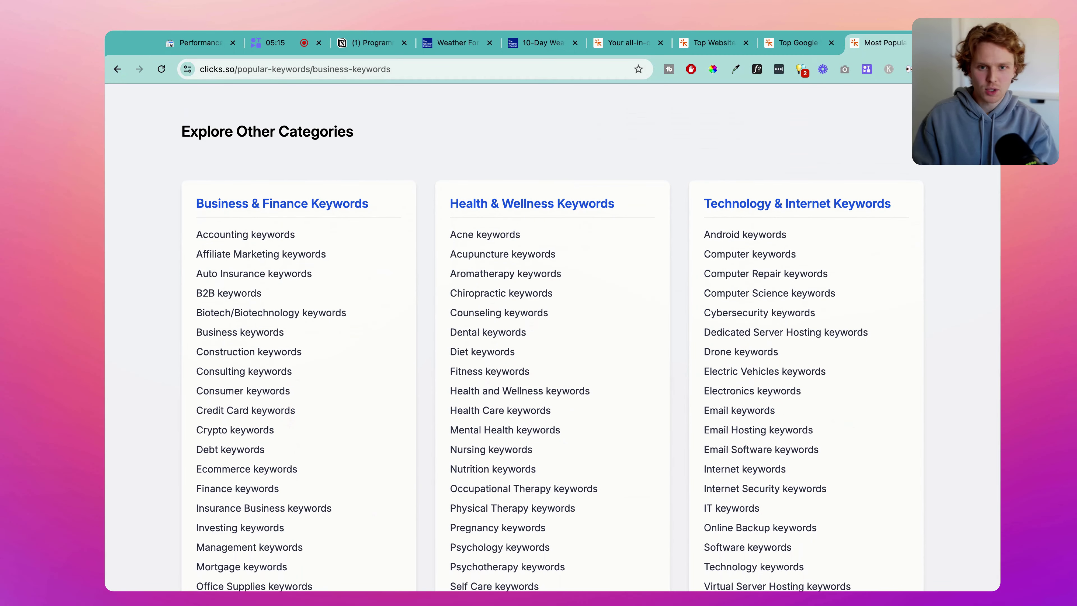
- Switch to Google Search Console and filter the clicks.so search performance report to page URLs containing "top websites"
left_click(209, 50)
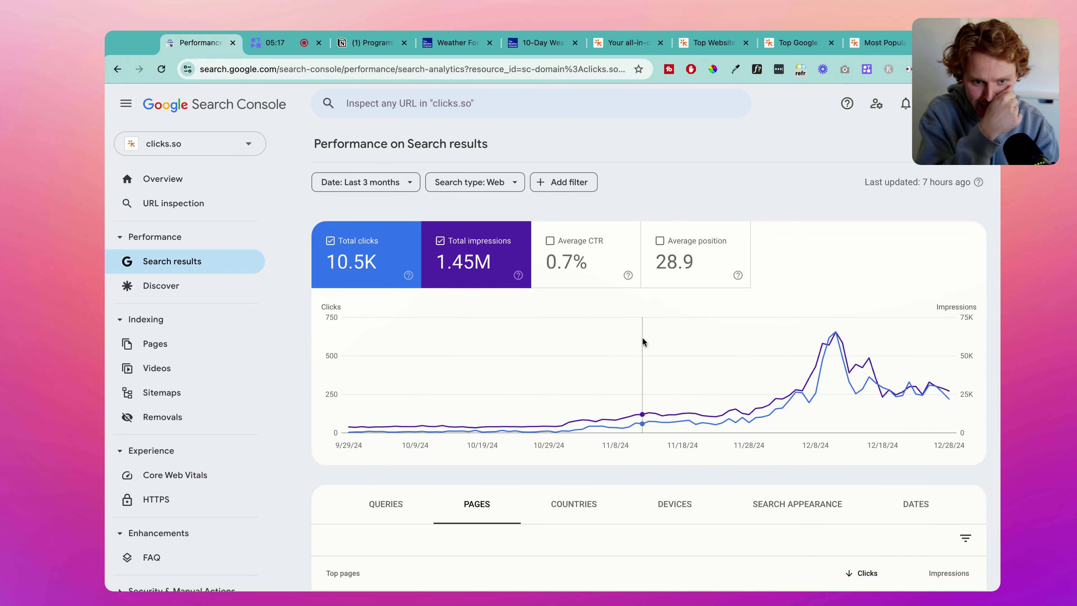
left_click(587, 187)
left_click(588, 243)
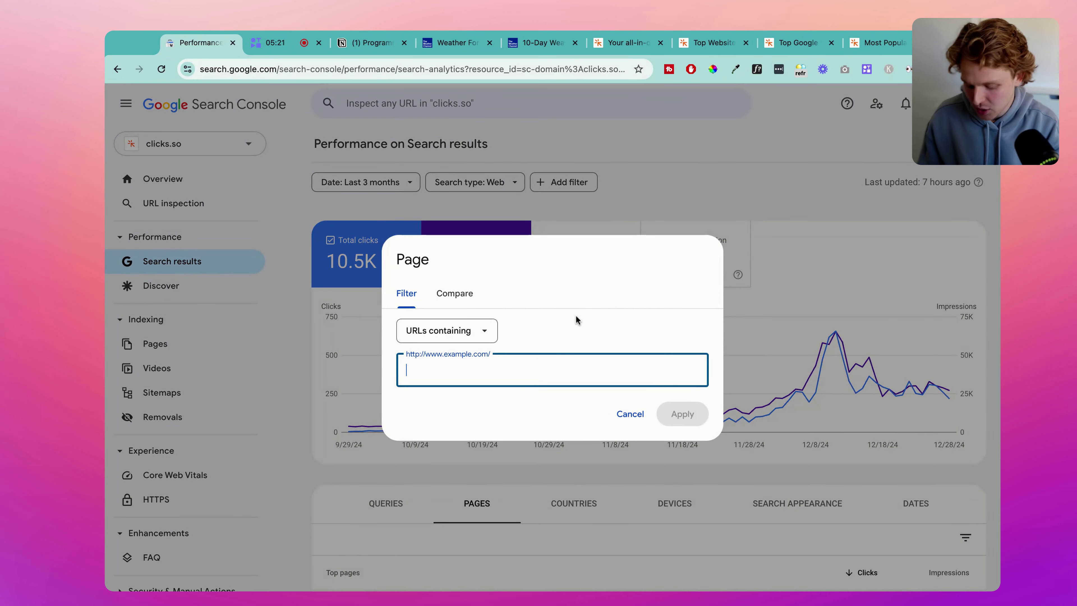
type("top websites")
key("Return")
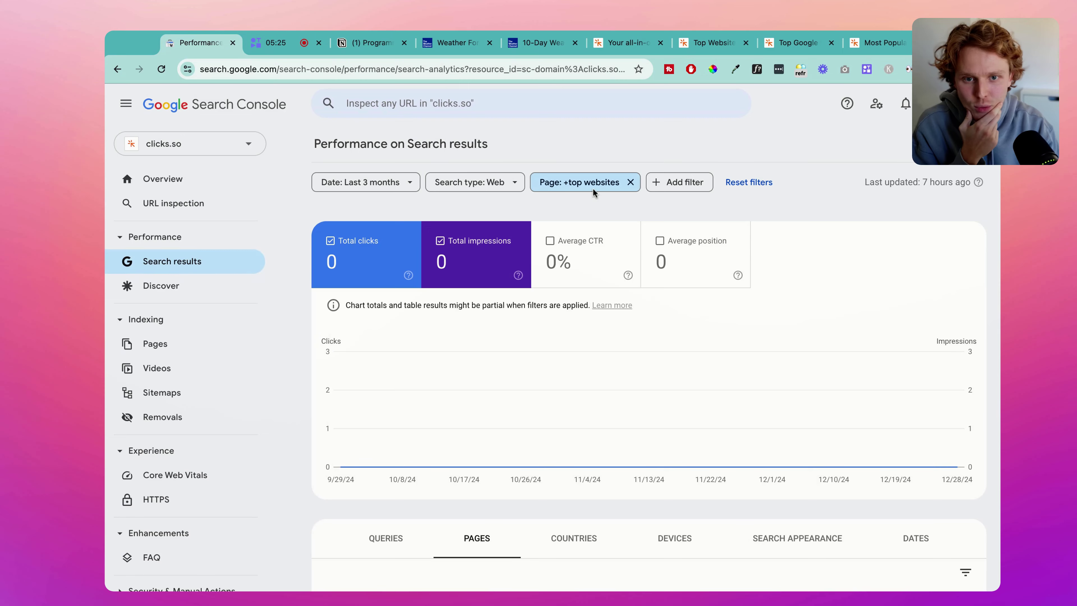
- Change the report's page filter to URLs containing "websites"
left_click(573, 187)
double_click(413, 371)
key("BackSpace")
key("Return")
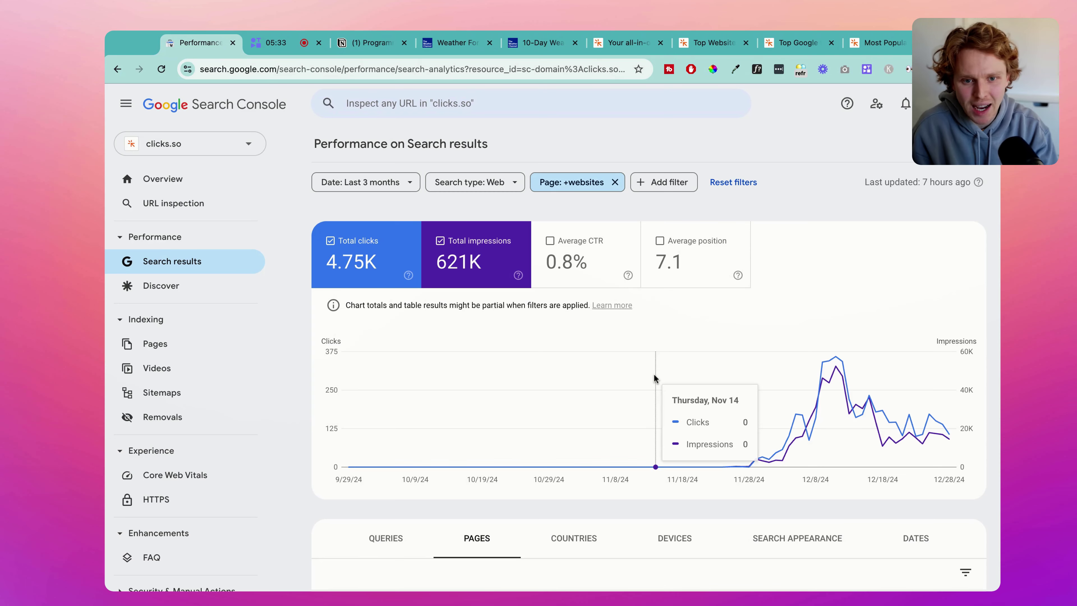
- Review clicks and impressions of the top-websites pages, including the second page of results, and return to the performance chart
scroll(655, 378, "down", 5)
scroll(655, 377, "down", 2)
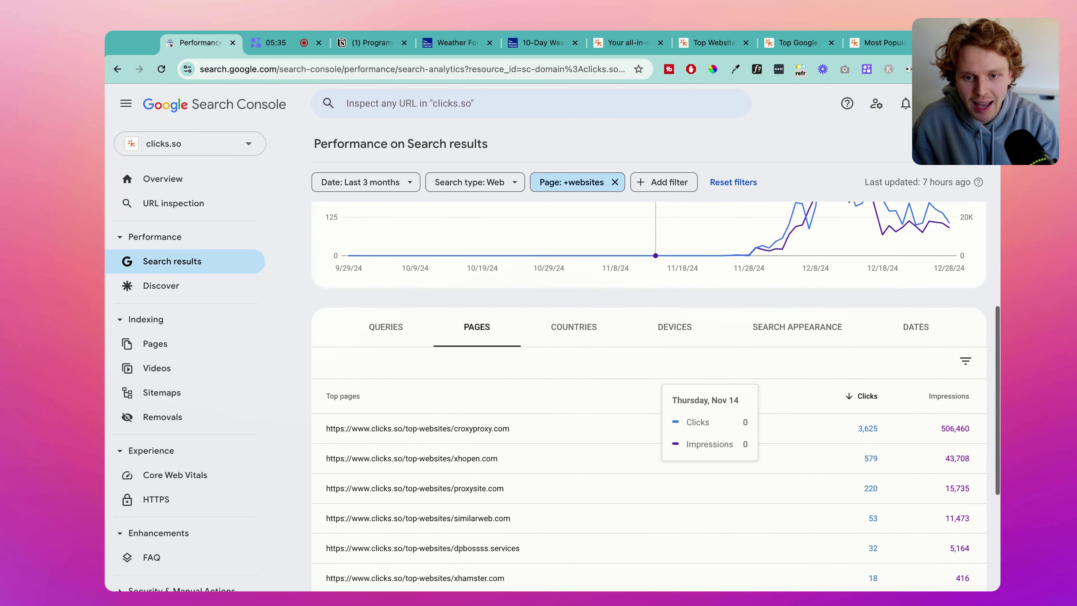
scroll(557, 427, "down", 1)
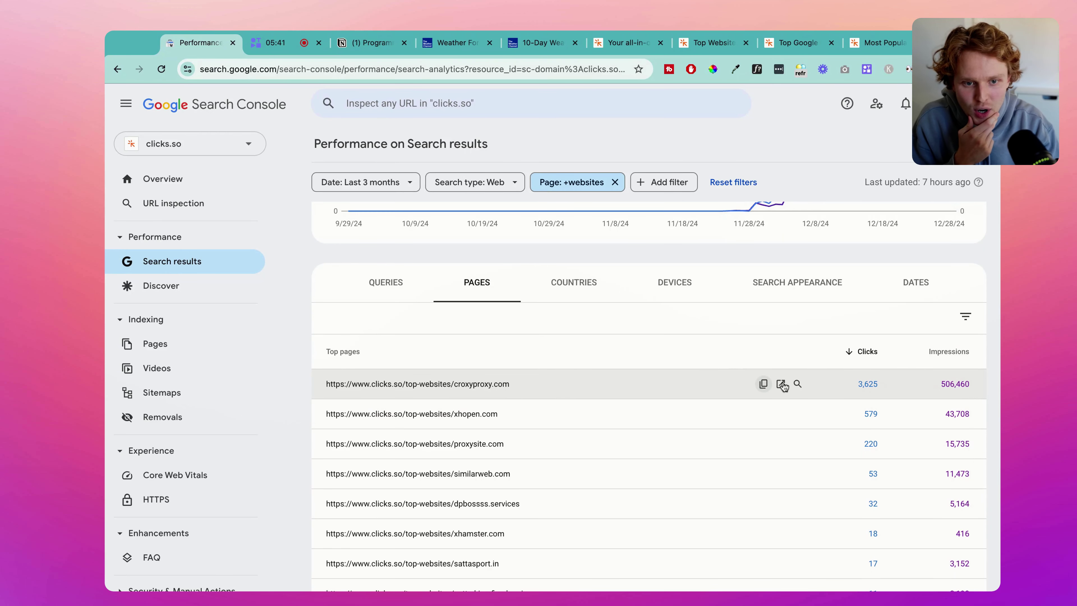
left_click(781, 385)
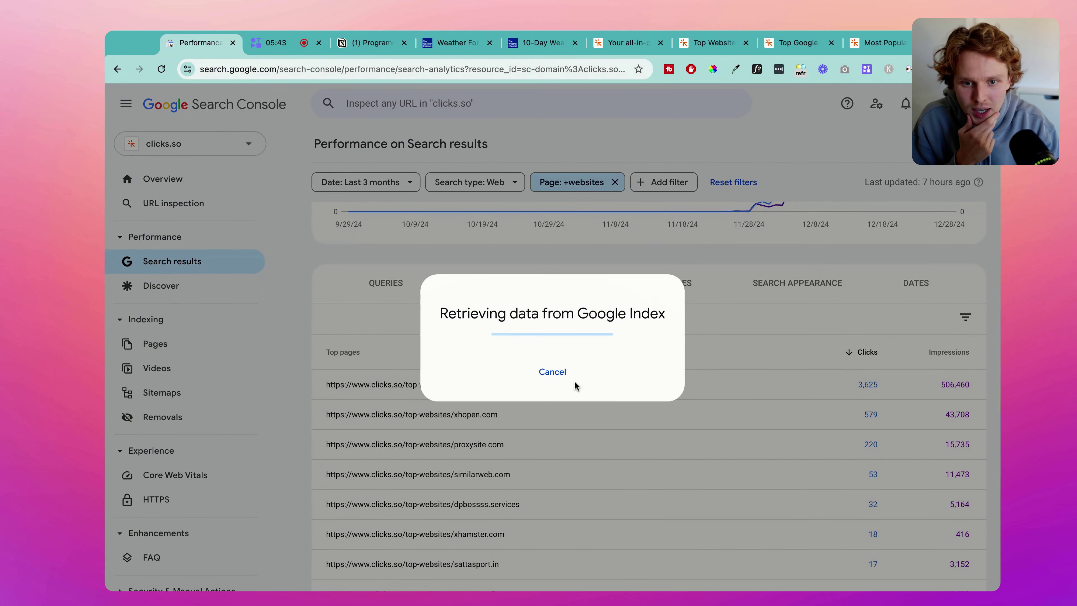
left_click(555, 374)
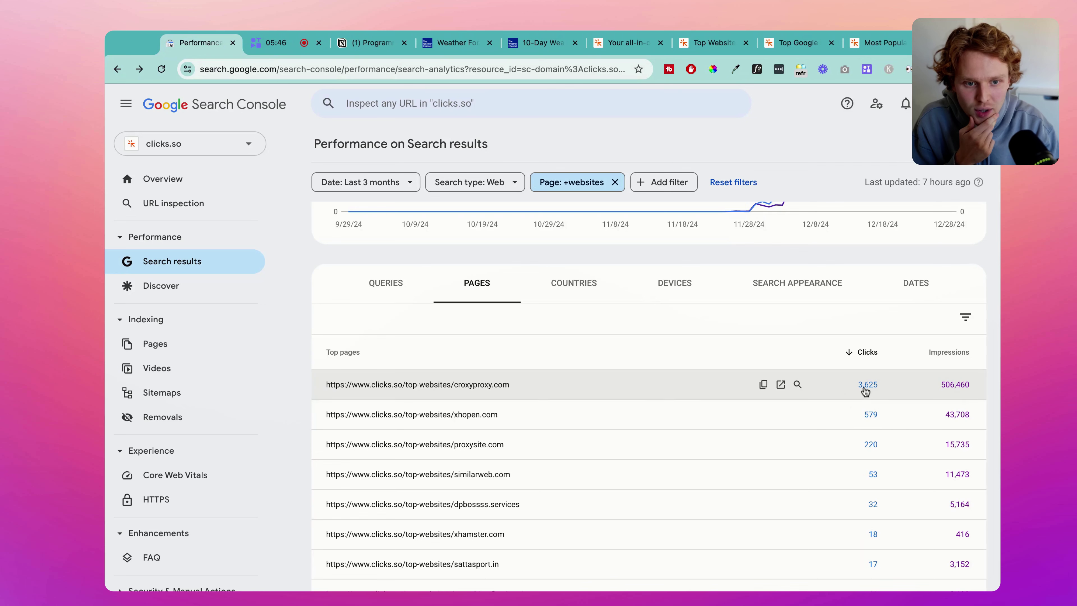
scroll(531, 445, "down", 1)
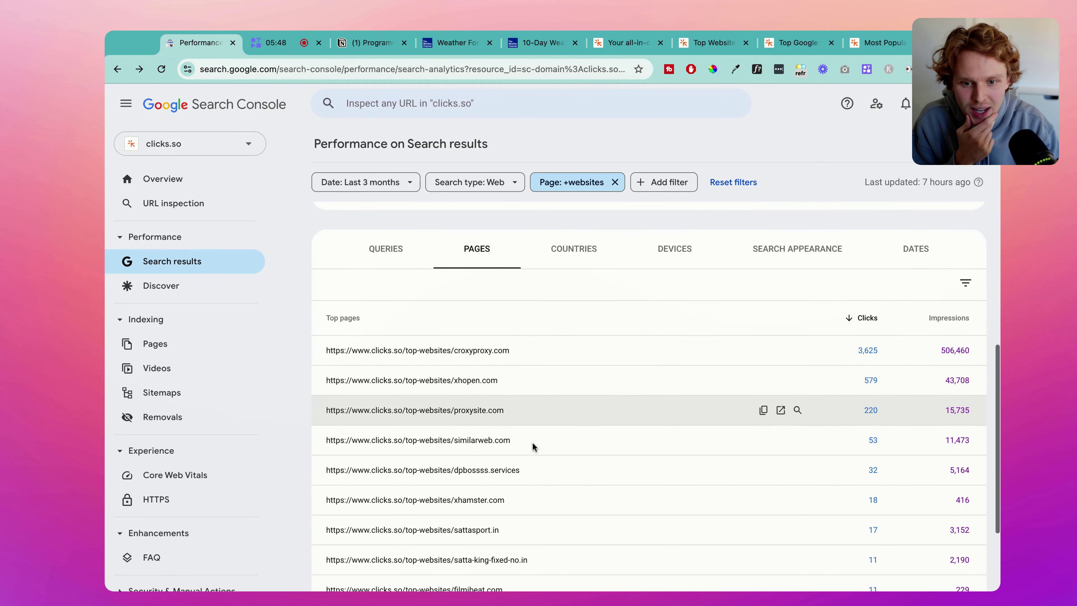
scroll(509, 456, "down", 3)
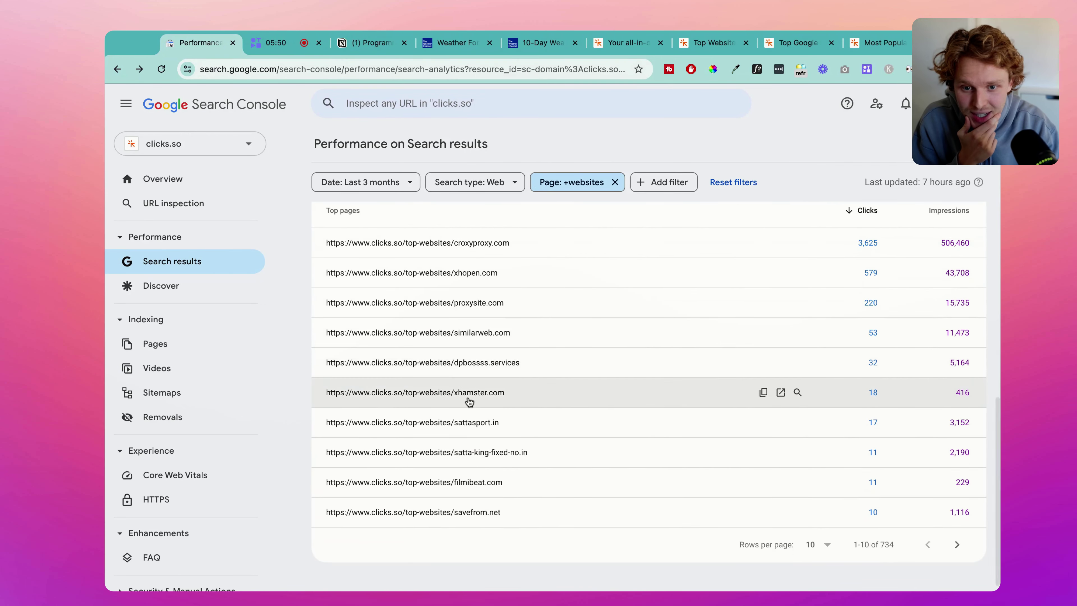
scroll(534, 446, "down", 1)
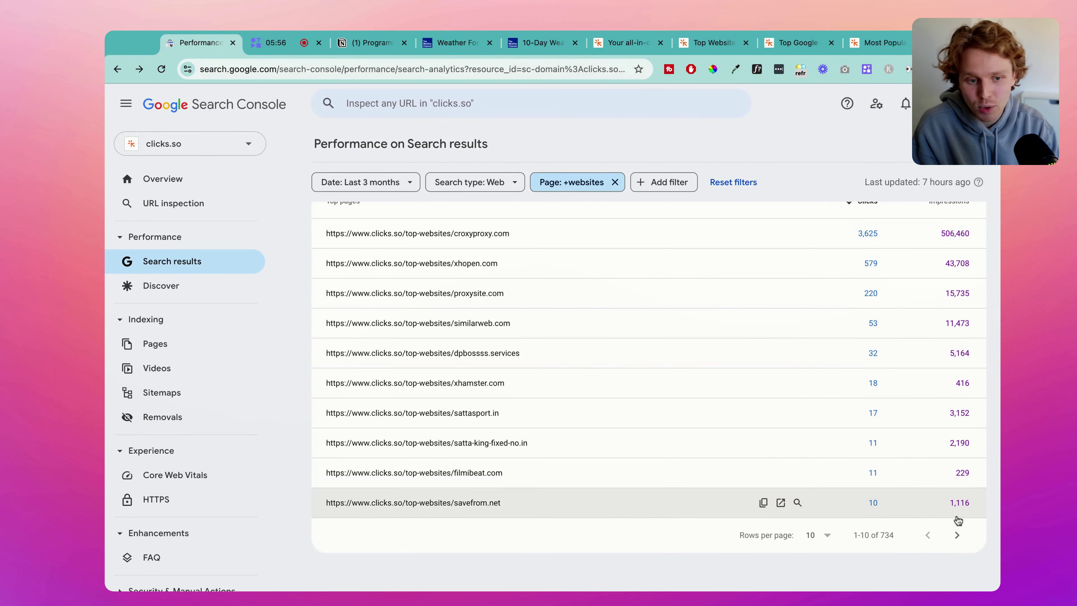
left_click(957, 535)
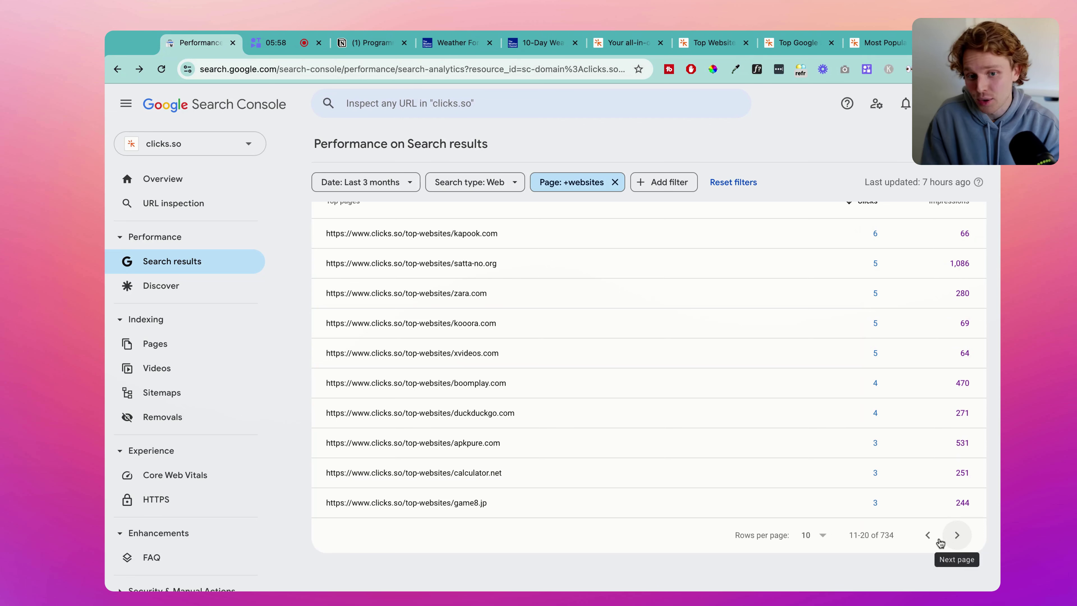
left_click(927, 536)
scroll(890, 453, "up", 3)
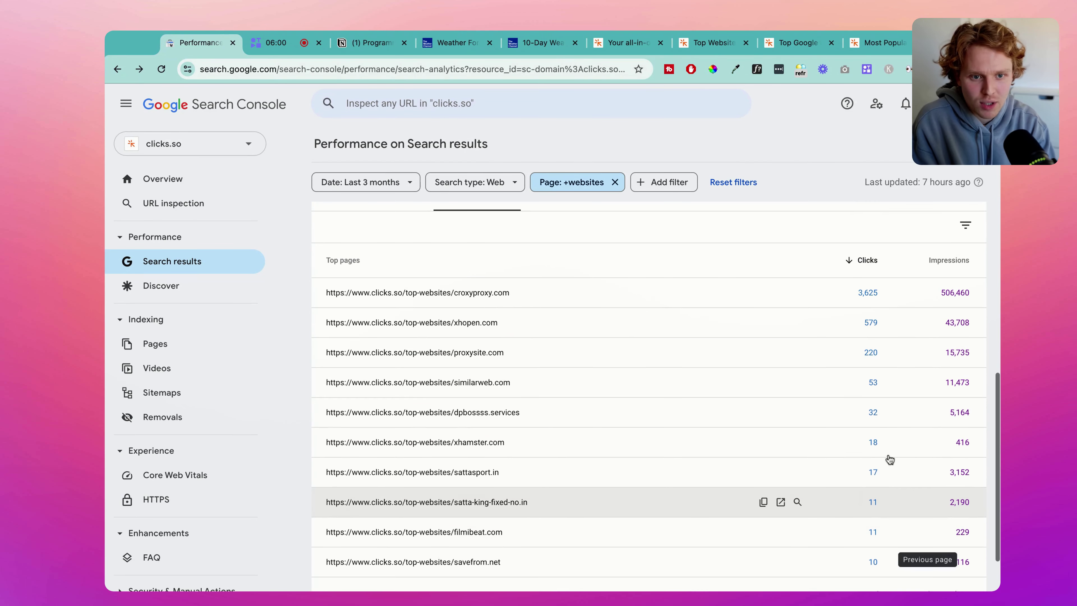
scroll(893, 453, "up", 8)
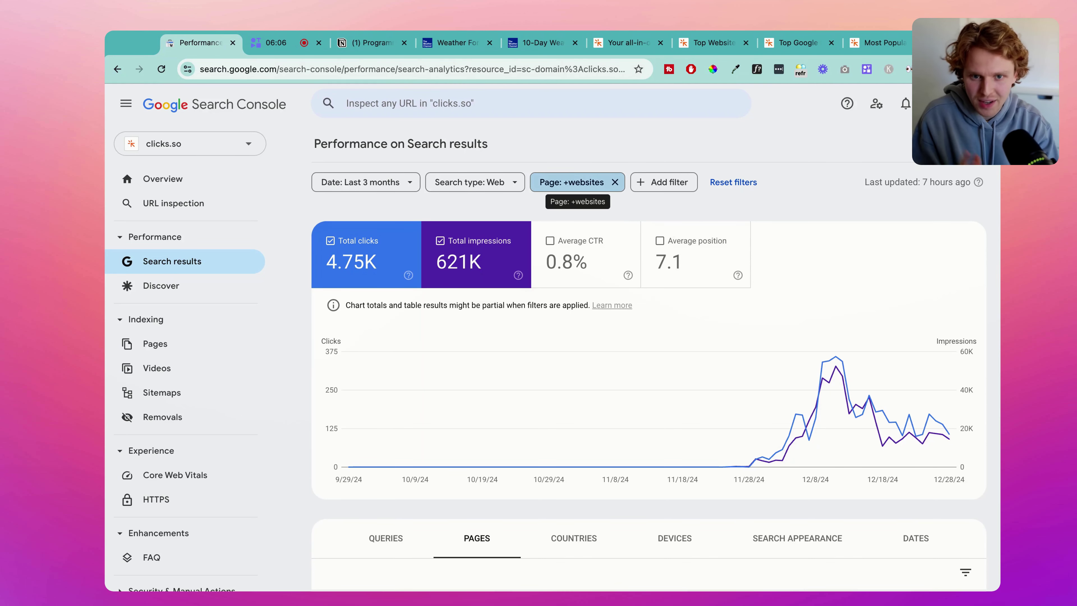
- Filter the report to page URLs containing "popular" and add average position to review the top pages
left_click(572, 182)
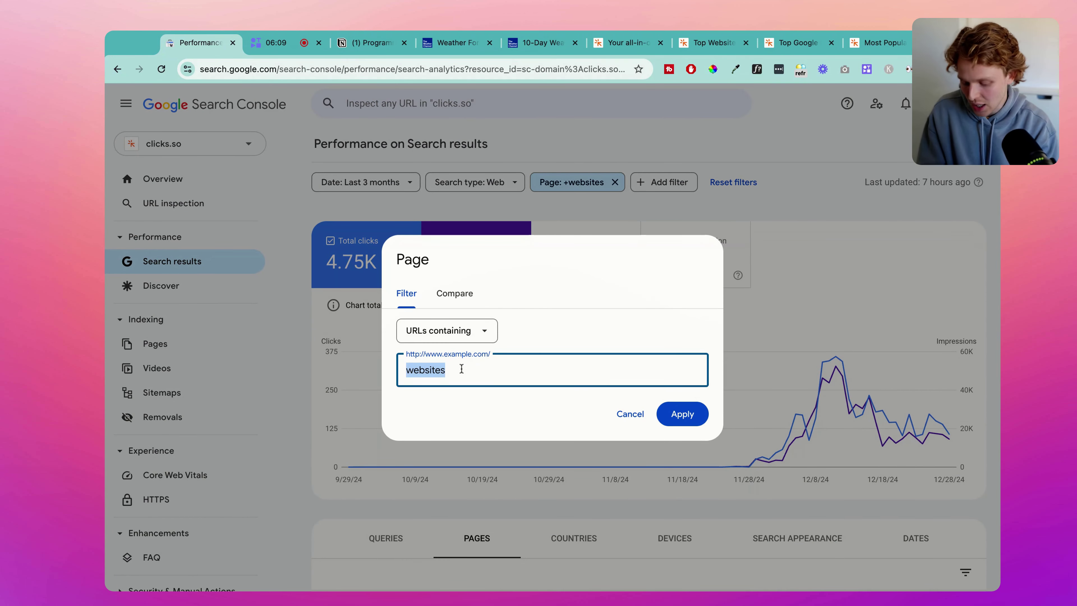
type("popular")
key("Return")
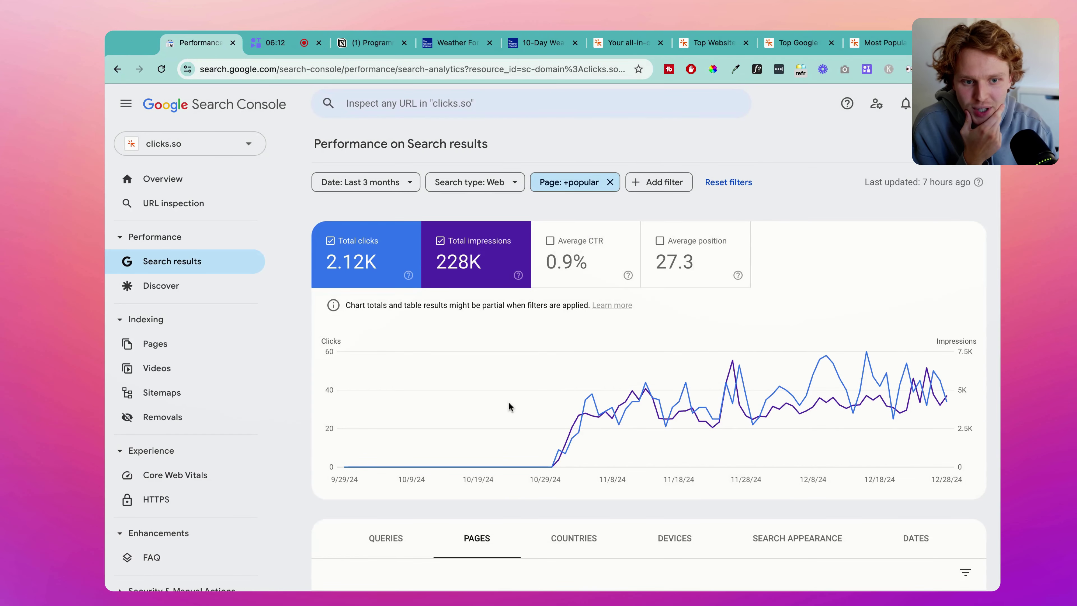
scroll(517, 407, "down", 1)
left_click(697, 250)
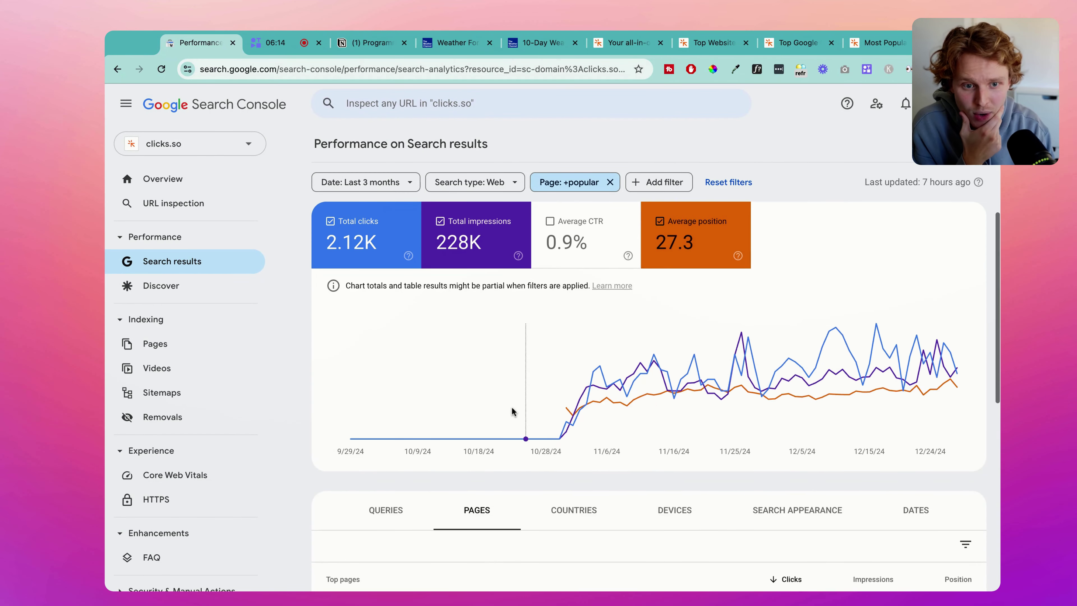
scroll(513, 411, "down", 1)
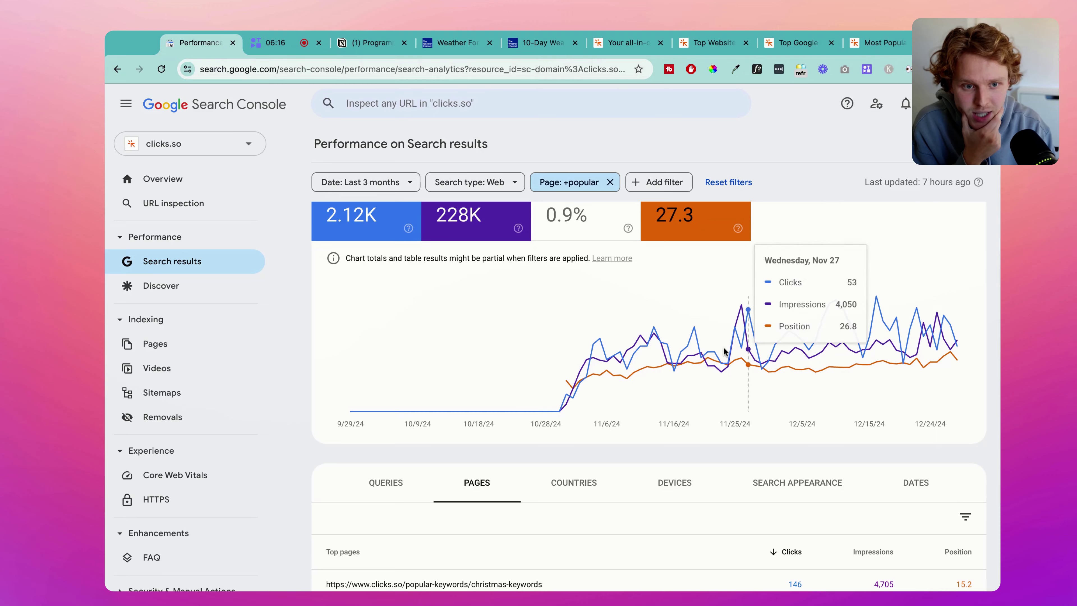
scroll(724, 351, "down", 4)
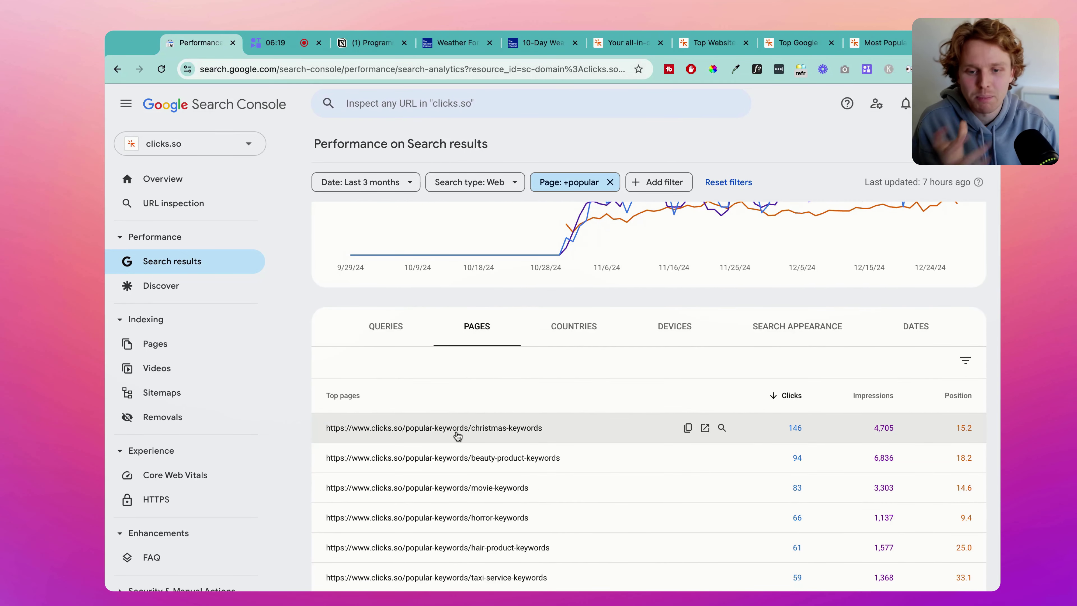
scroll(488, 437, "down", 2)
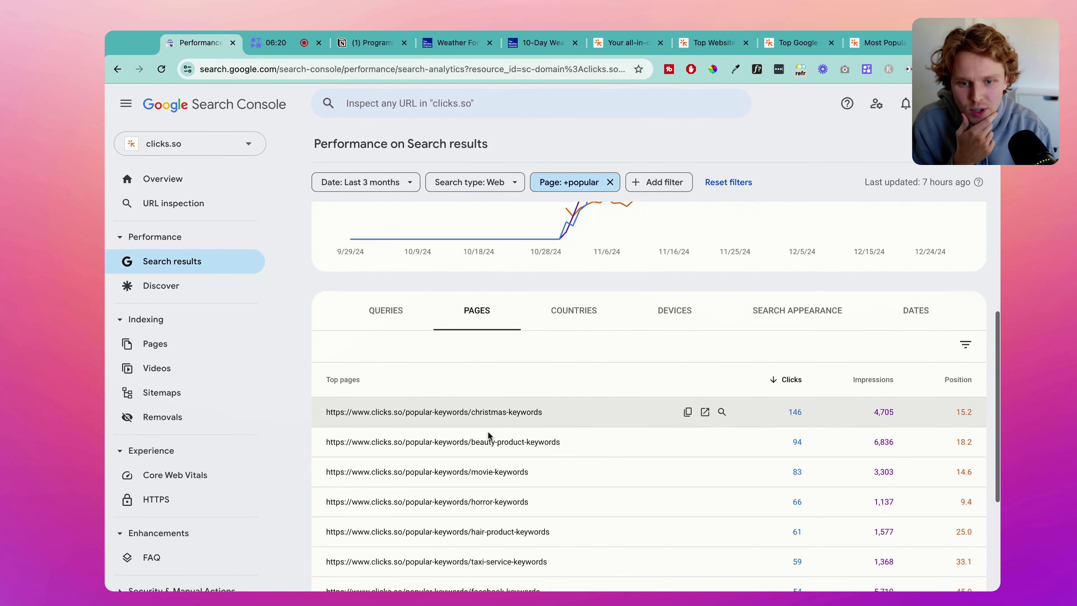
scroll(563, 426, "up", 5)
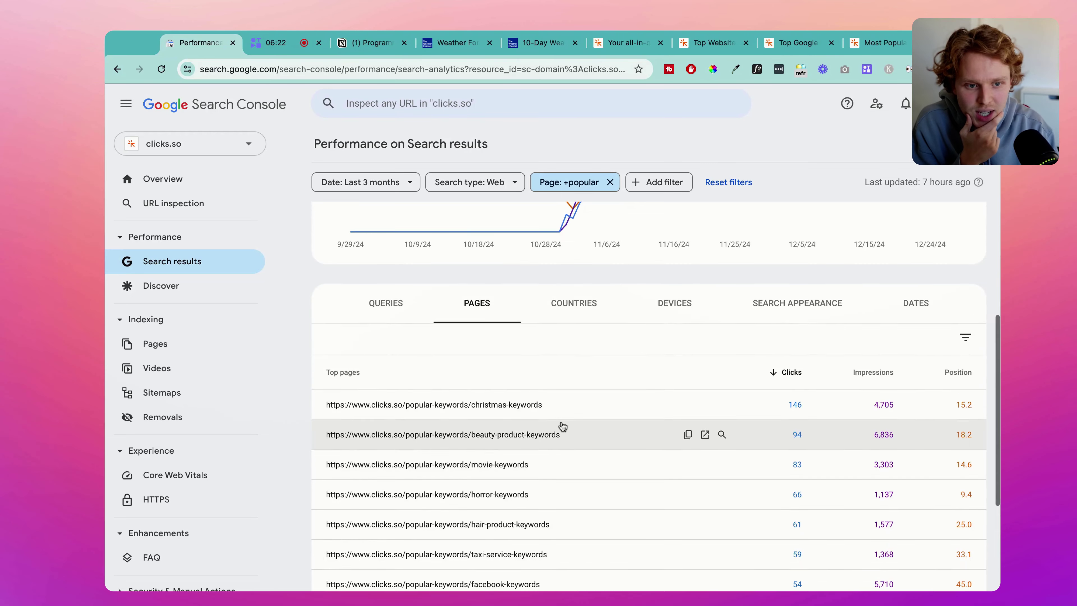
scroll(562, 424, "up", 2)
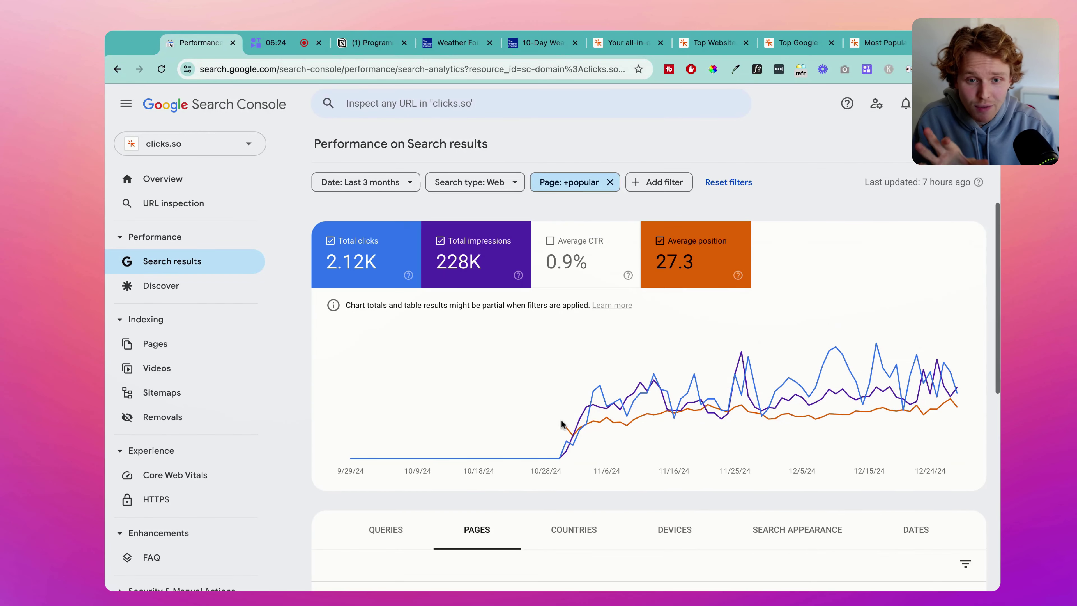
- Filter the report to page URLs containing "searches" and review the top-google-searches pages and the performance chart
left_click(566, 182)
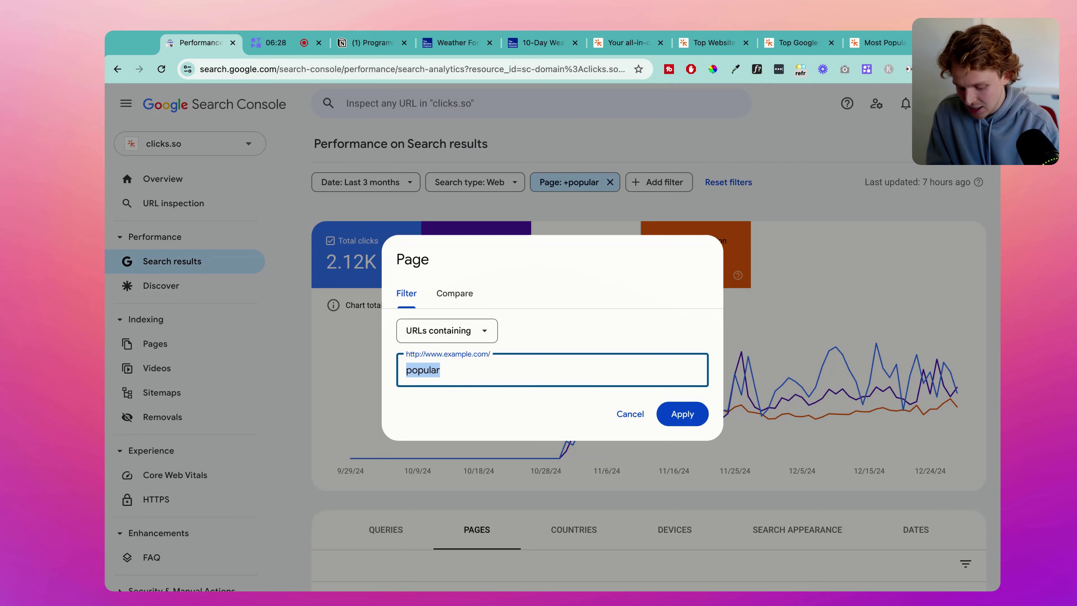
type("searches")
key("Return")
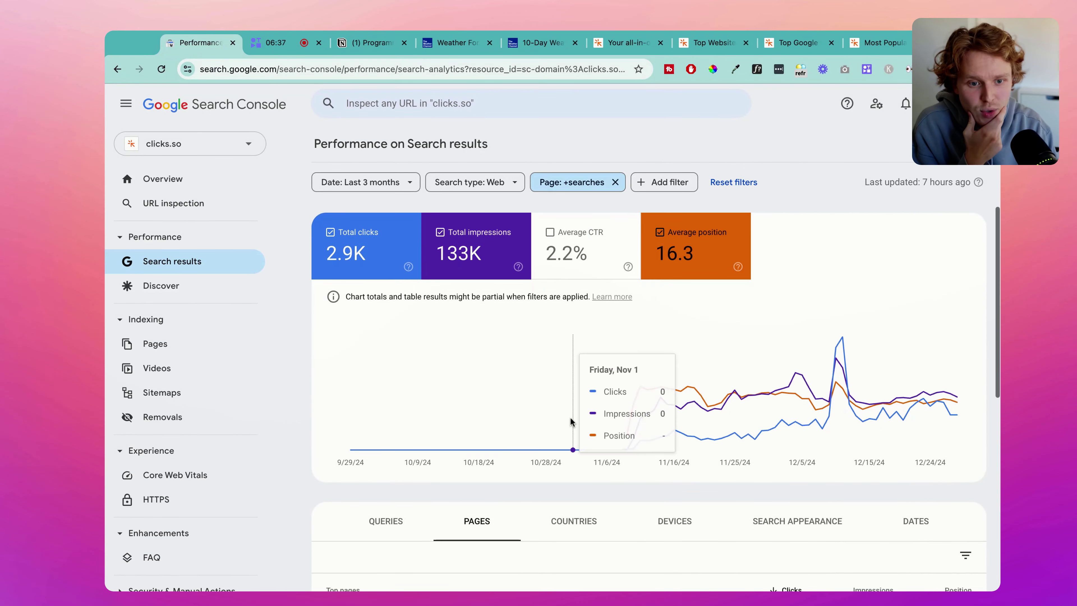
scroll(467, 467, "down", 4)
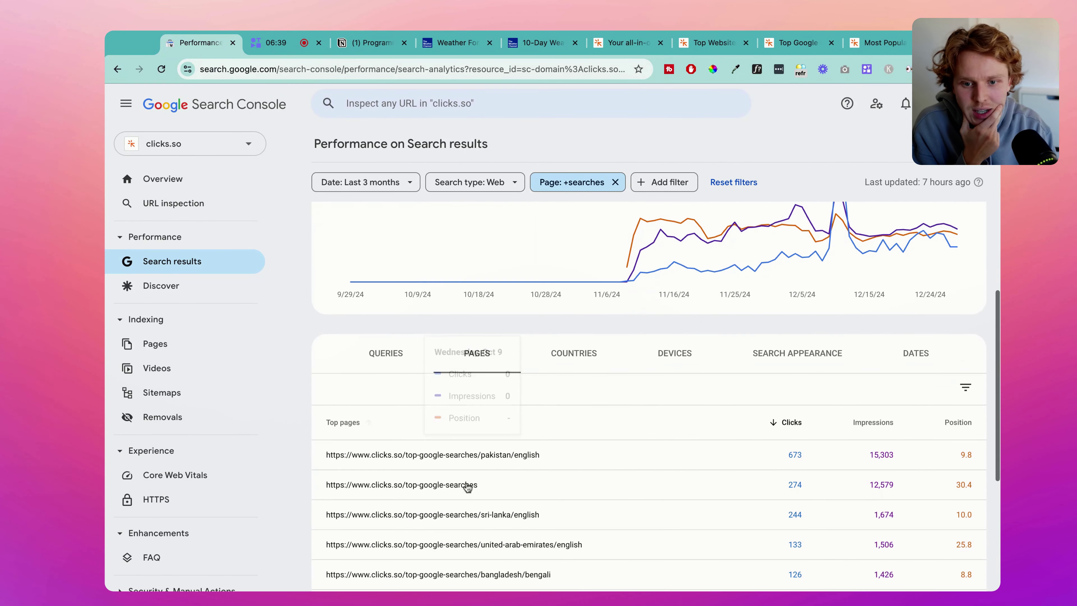
scroll(468, 486, "down", 2)
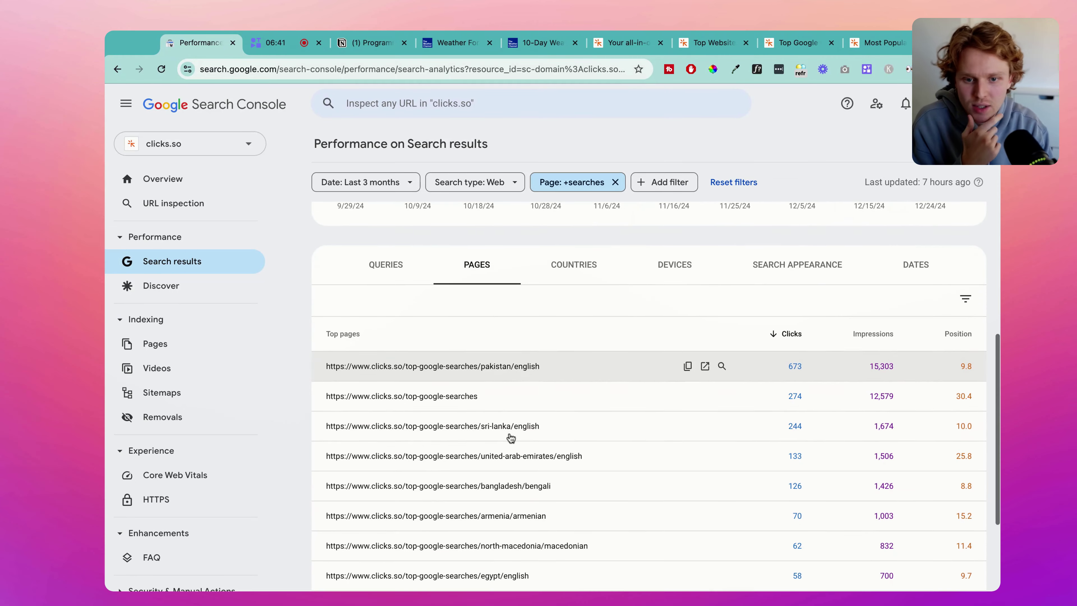
scroll(511, 444, "down", 3)
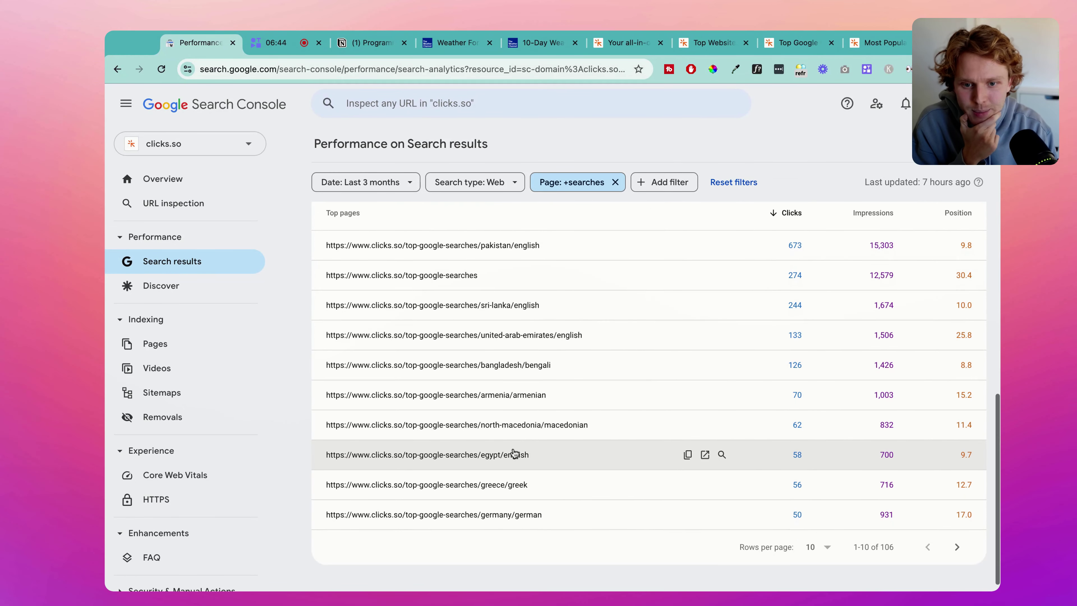
scroll(638, 334, "up", 2)
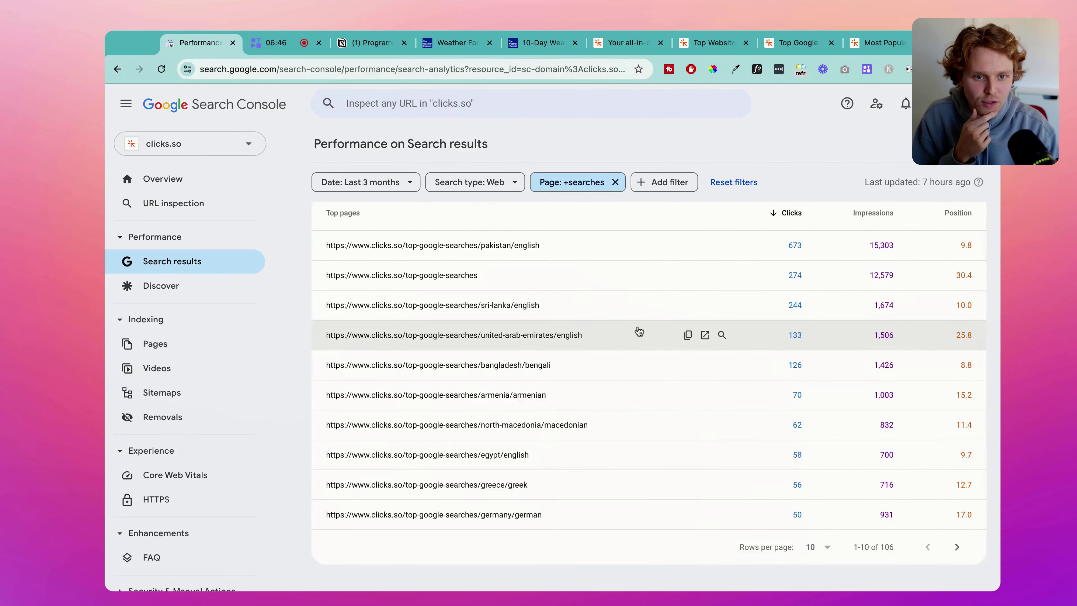
scroll(640, 335, "up", 7)
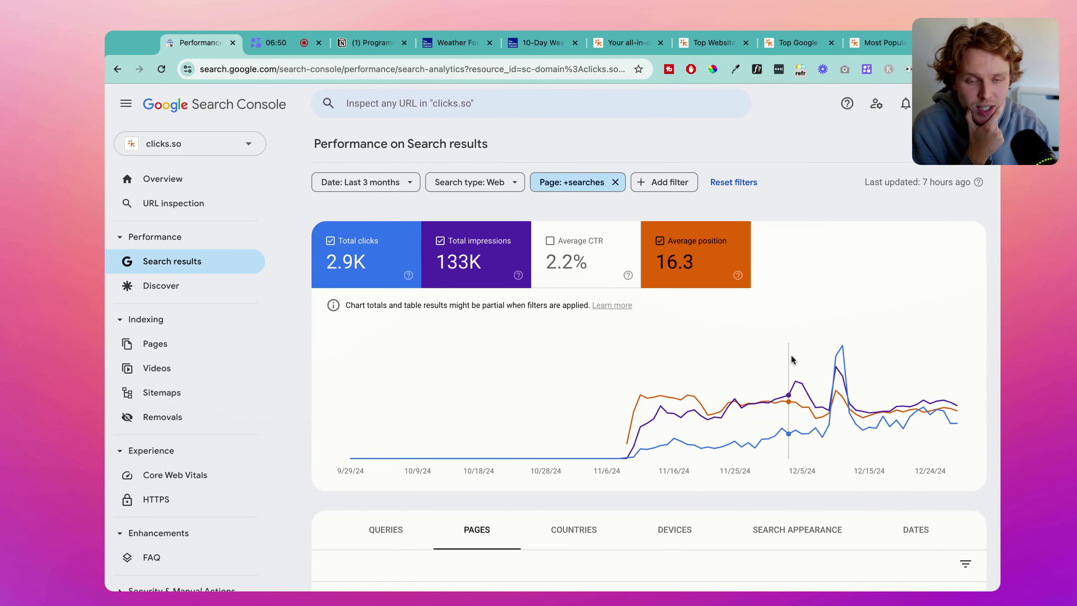
- Switch to the Programmatic SEO notes in Notion and open the clicks.so site-stats link under "How did I find the keywords?"
left_click(369, 42)
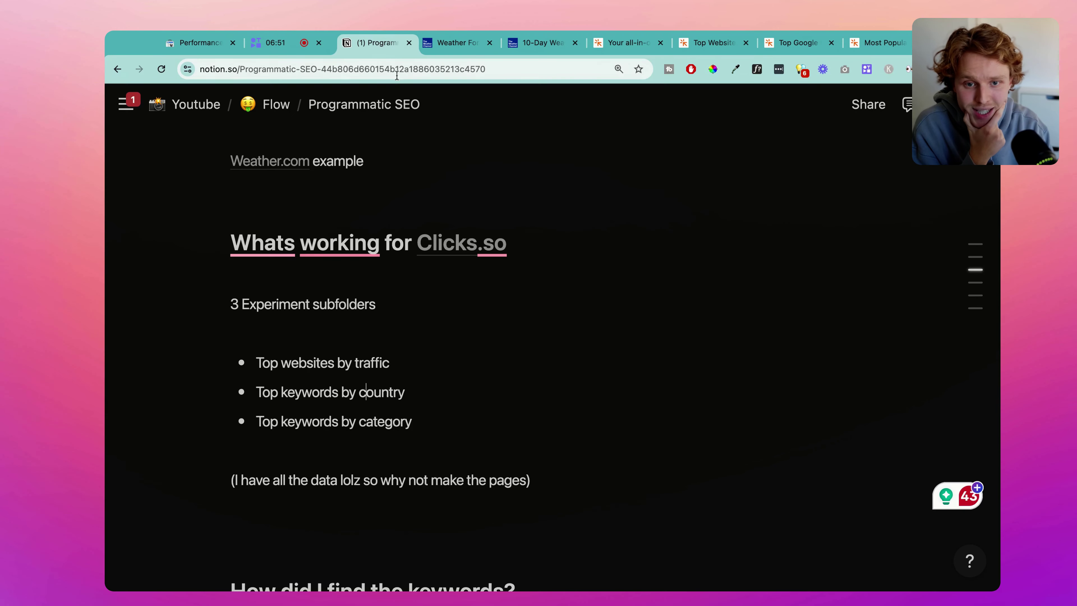
scroll(563, 247, "down", 6)
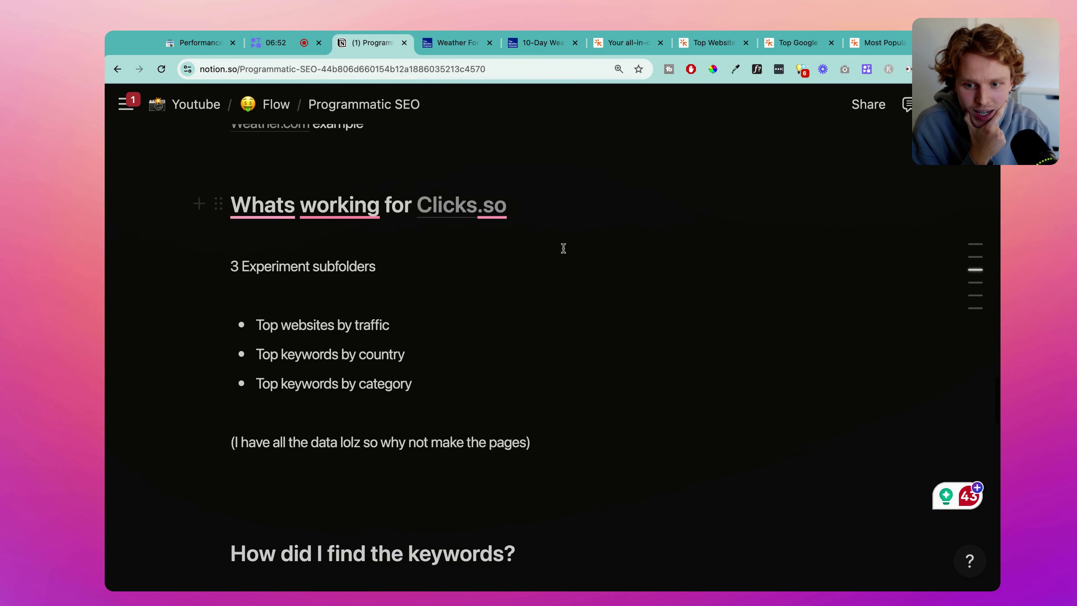
left_click(453, 427)
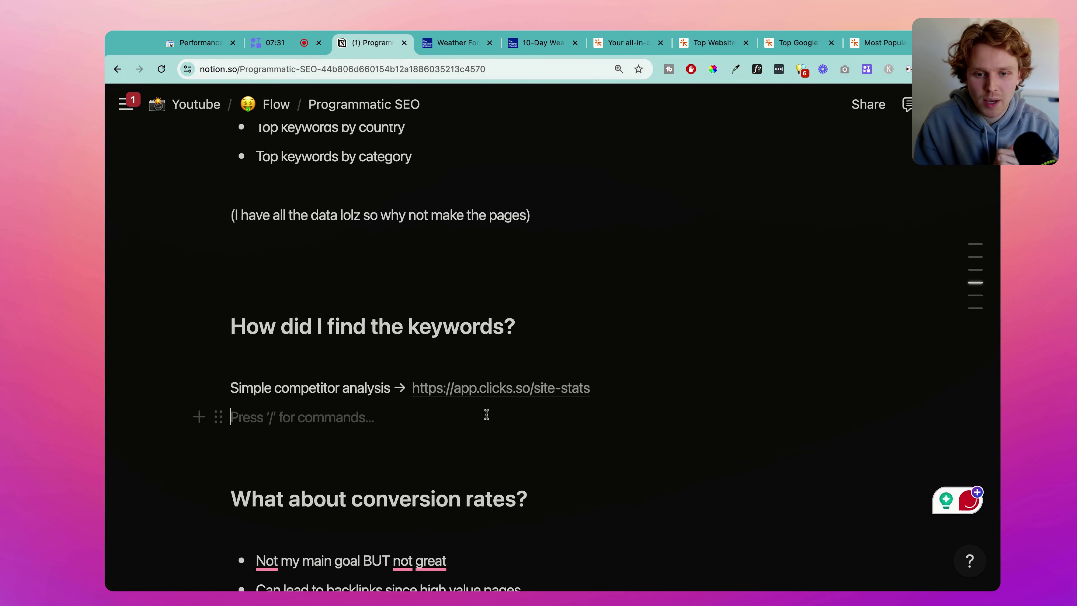
left_click(493, 389)
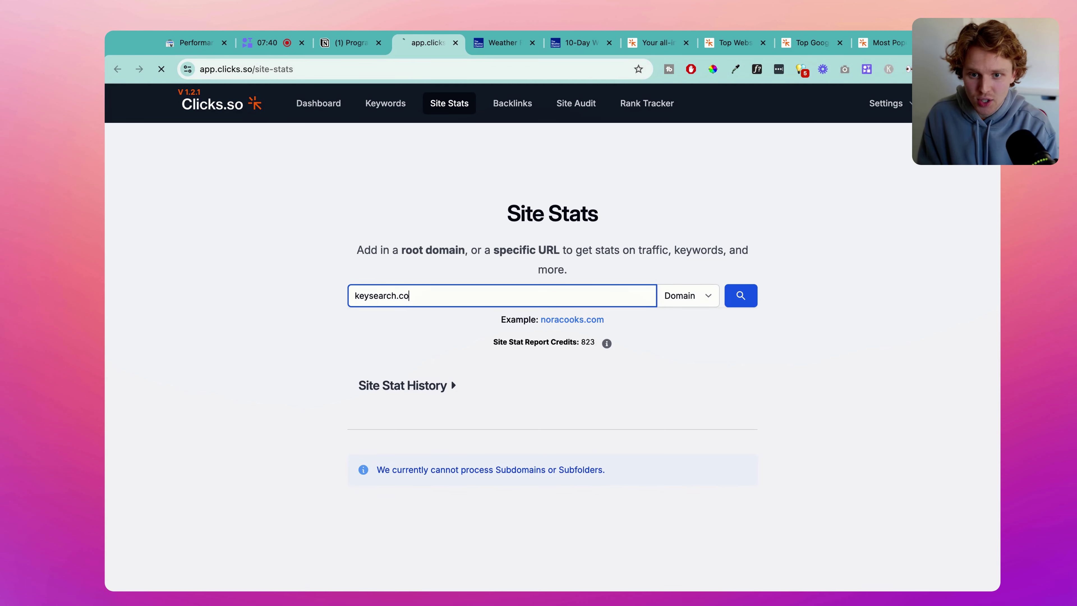
- Run a Site Stats report for the domain keysearch.co and open its full keyword list
type("keysearch.co")
key("Return")
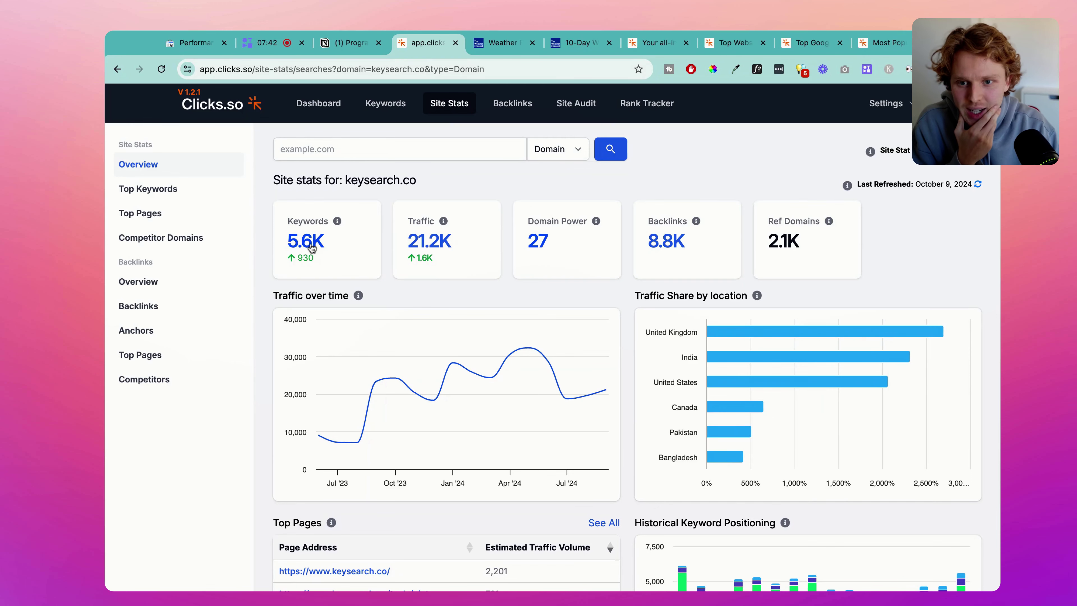
left_click(306, 242)
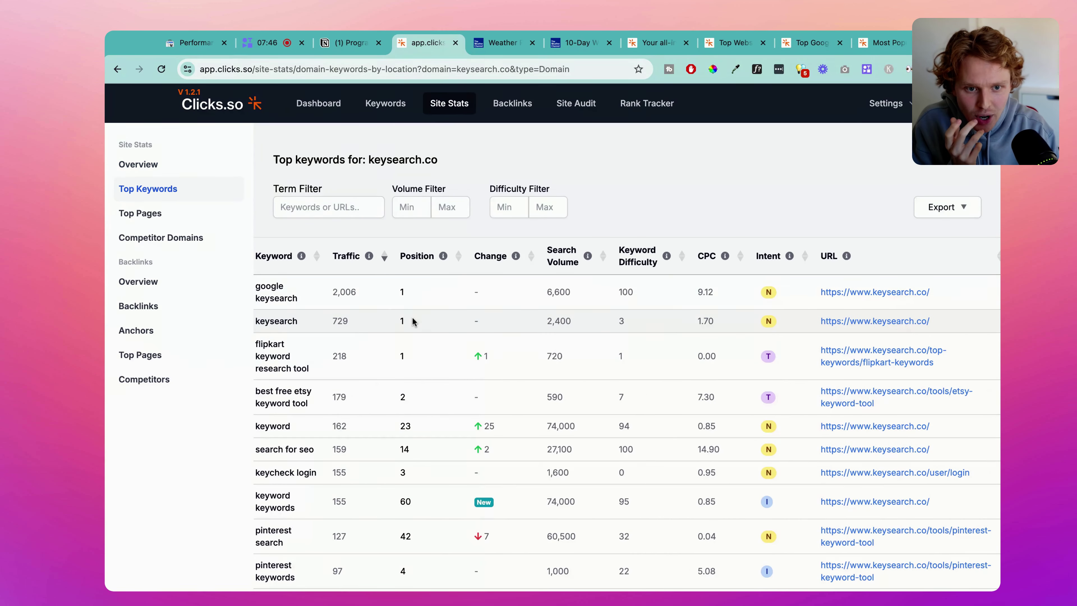
- Examine the keysearch.co top keywords and their ranking URLs for repeated programmatic page patterns such as /top-keywords/ and /tools/
scroll(589, 187, "right", 2)
scroll(700, 271, "down", 3)
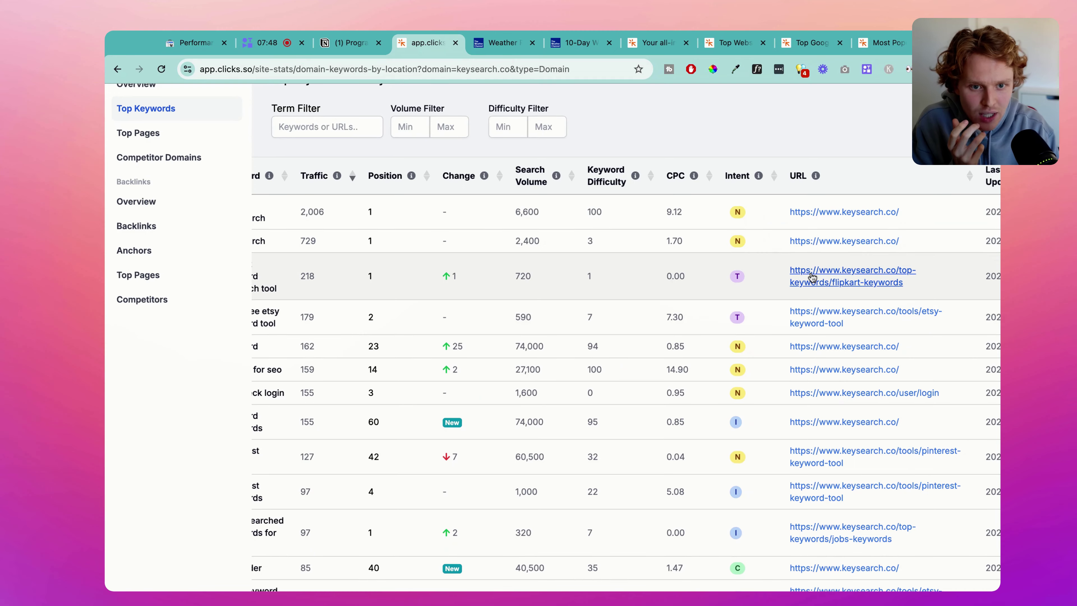
scroll(793, 272, "up", 5)
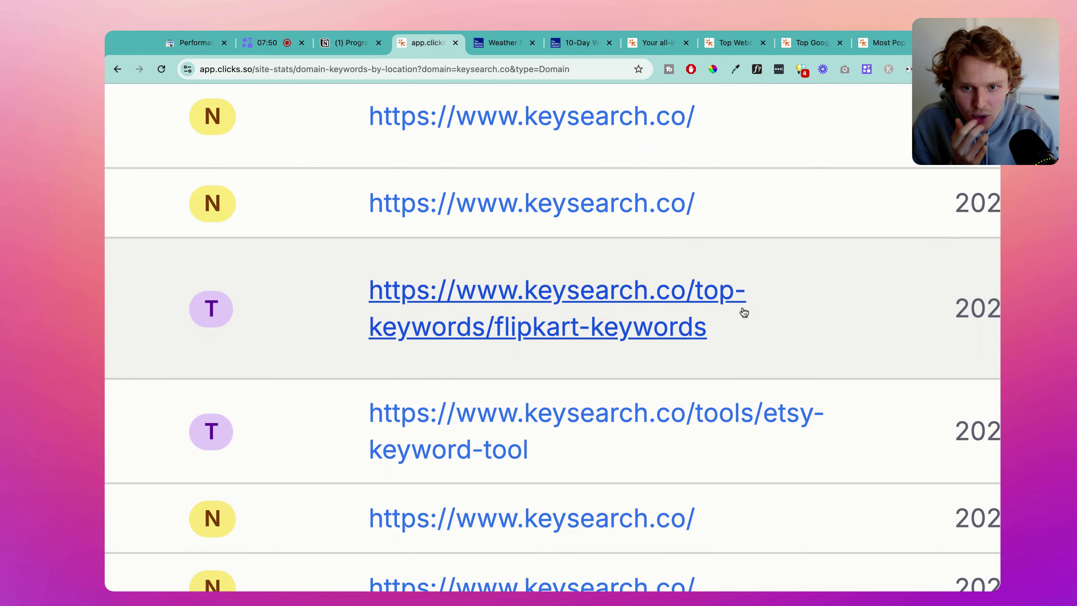
scroll(527, 323, "down", 10)
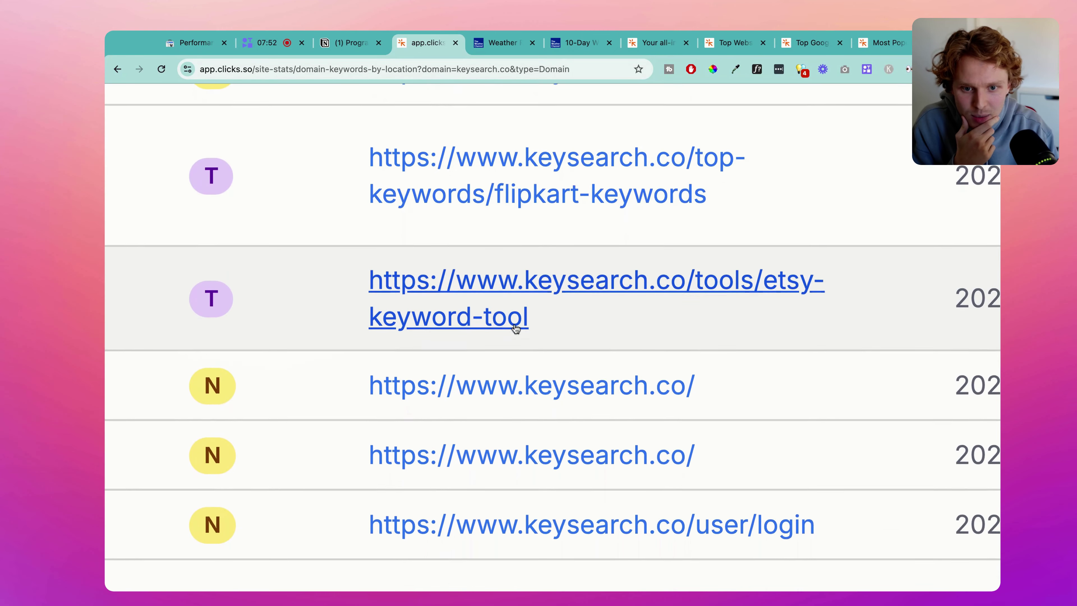
scroll(515, 328, "down", 6)
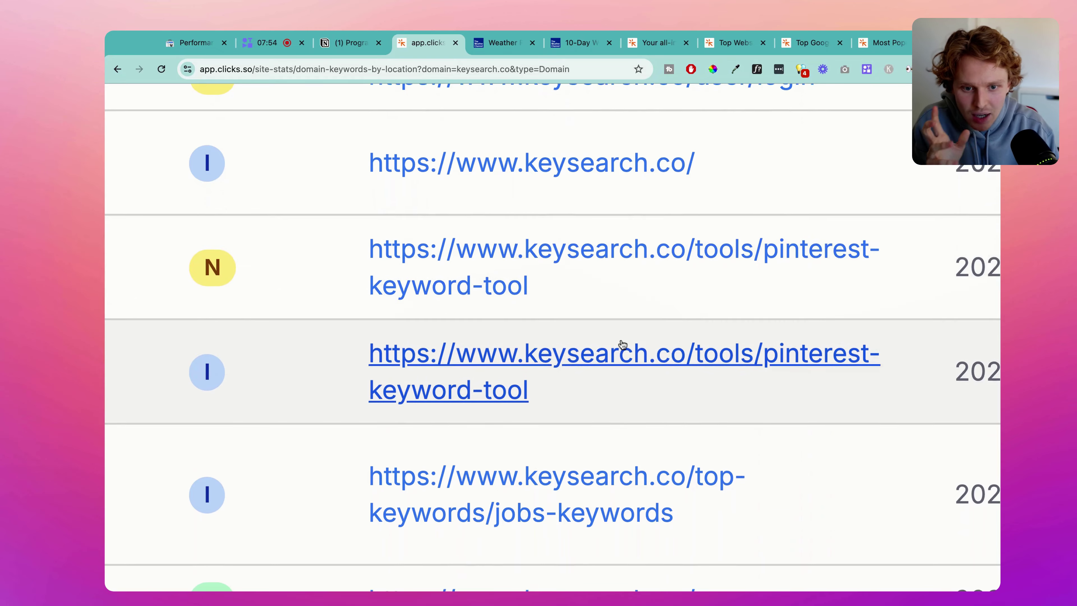
scroll(608, 400, "down", 7)
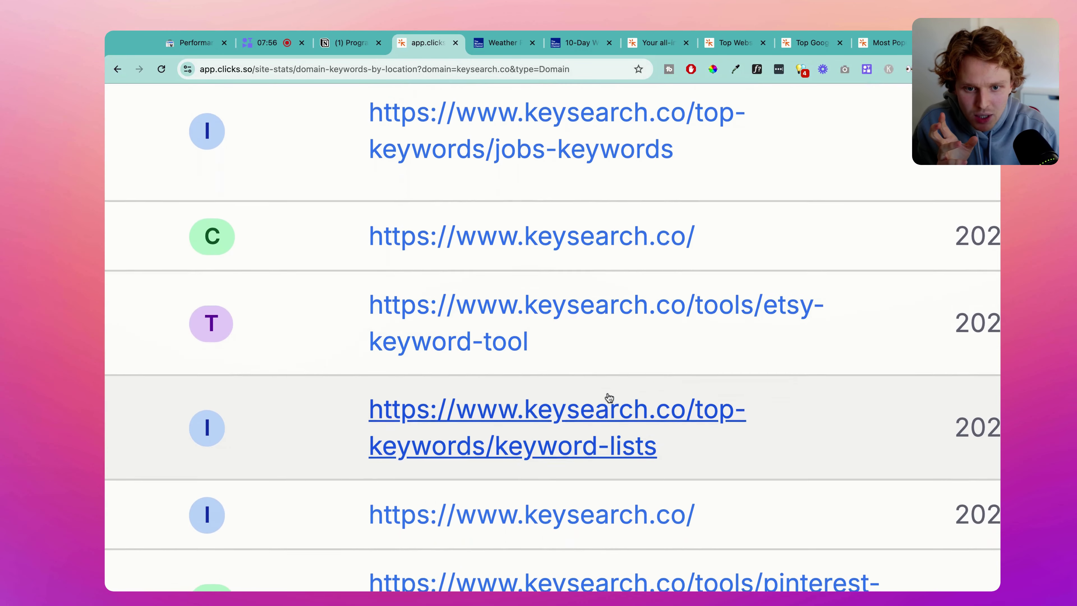
scroll(610, 398, "down", 5)
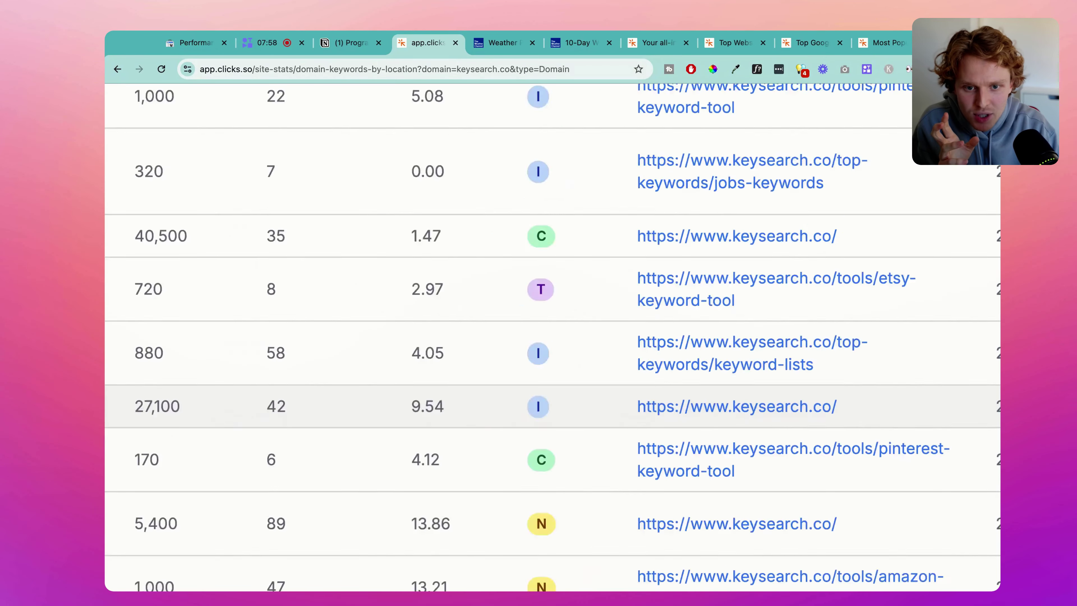
scroll(373, 412, "up", 2)
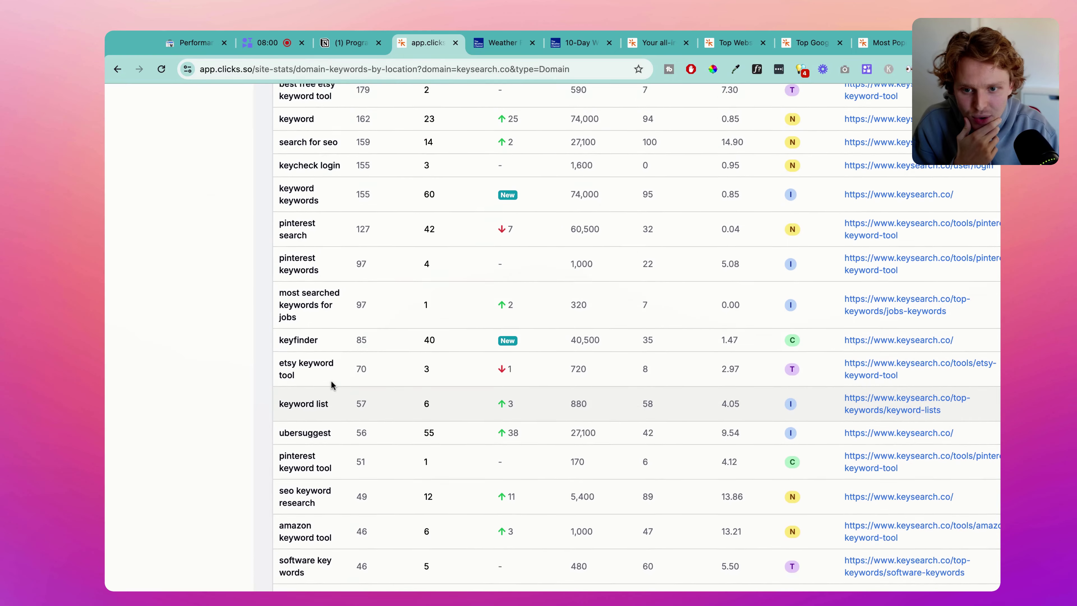
scroll(889, 381, "right", 2)
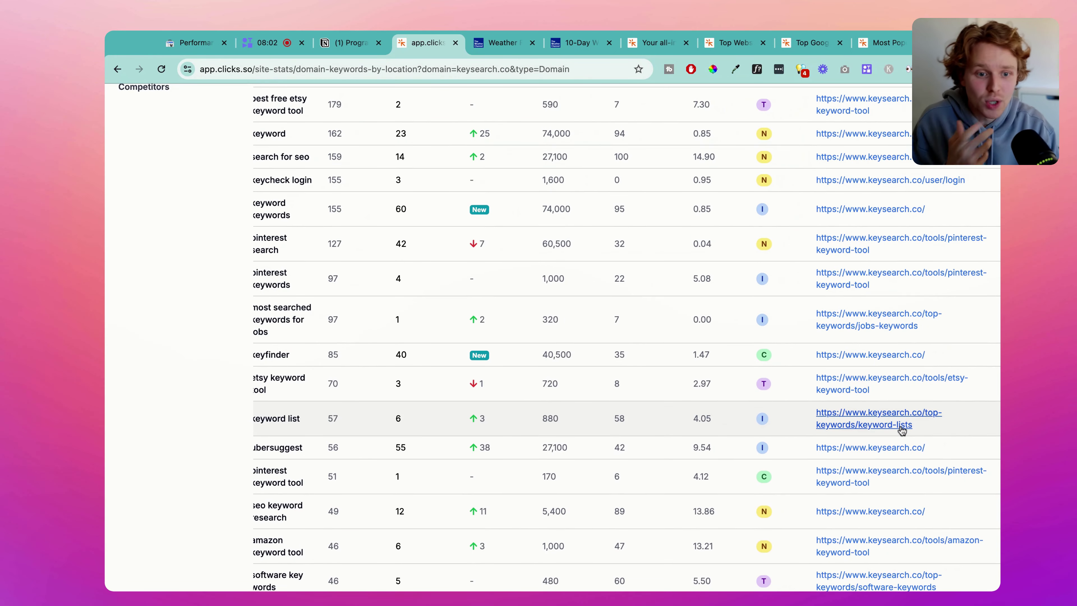
scroll(895, 433, "down", 5)
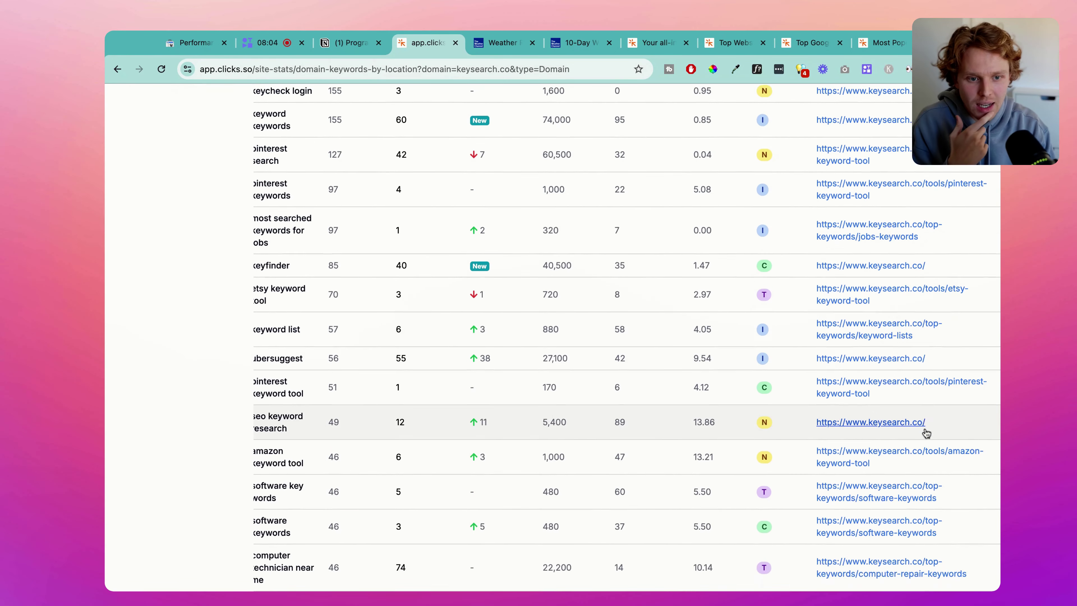
scroll(673, 270, "left", 2)
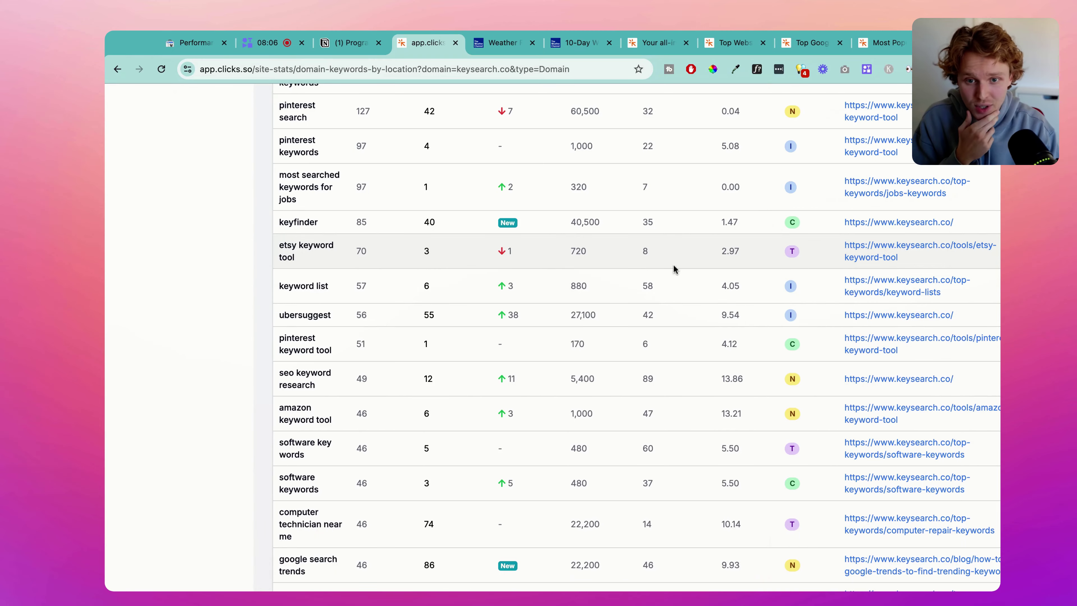
scroll(673, 270, "up", 10)
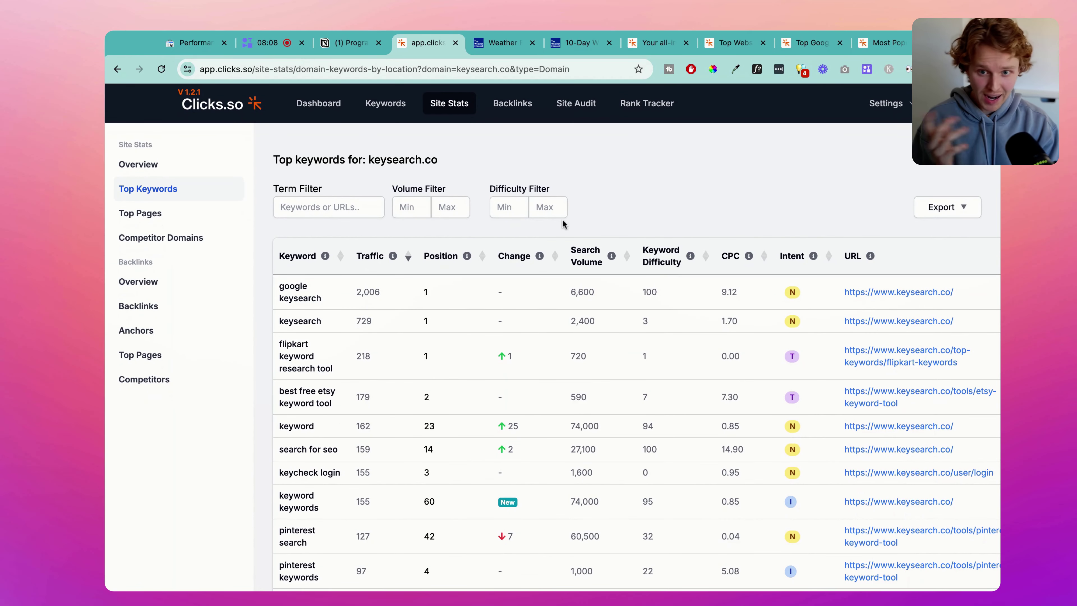
- Run a Site Stats report for the domain semrush.com and open its full top keywords list
left_click(466, 110)
type("se")
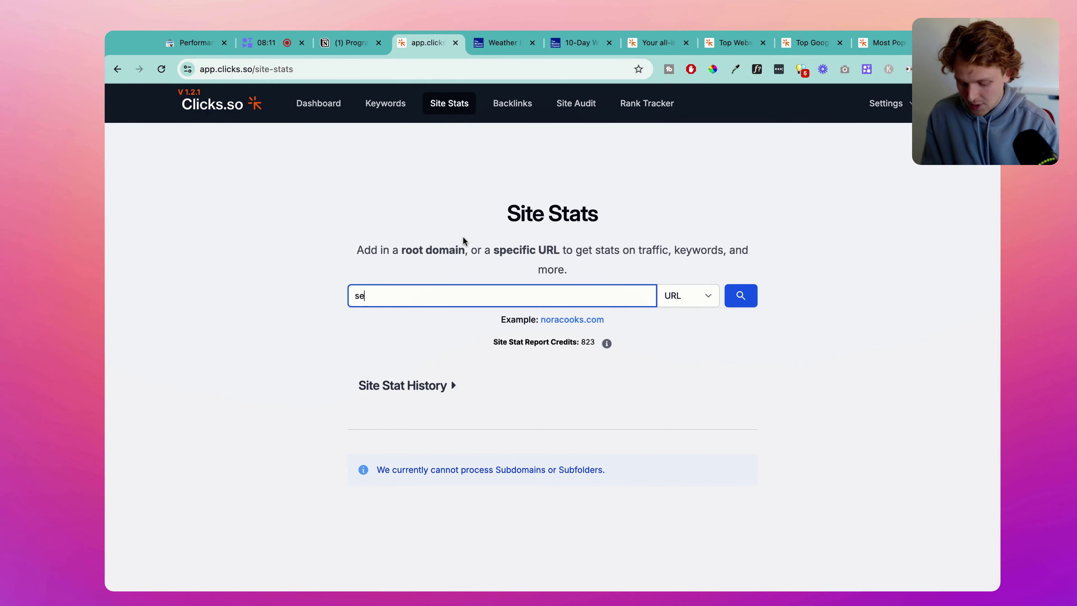
type("mrush.com")
key("Return")
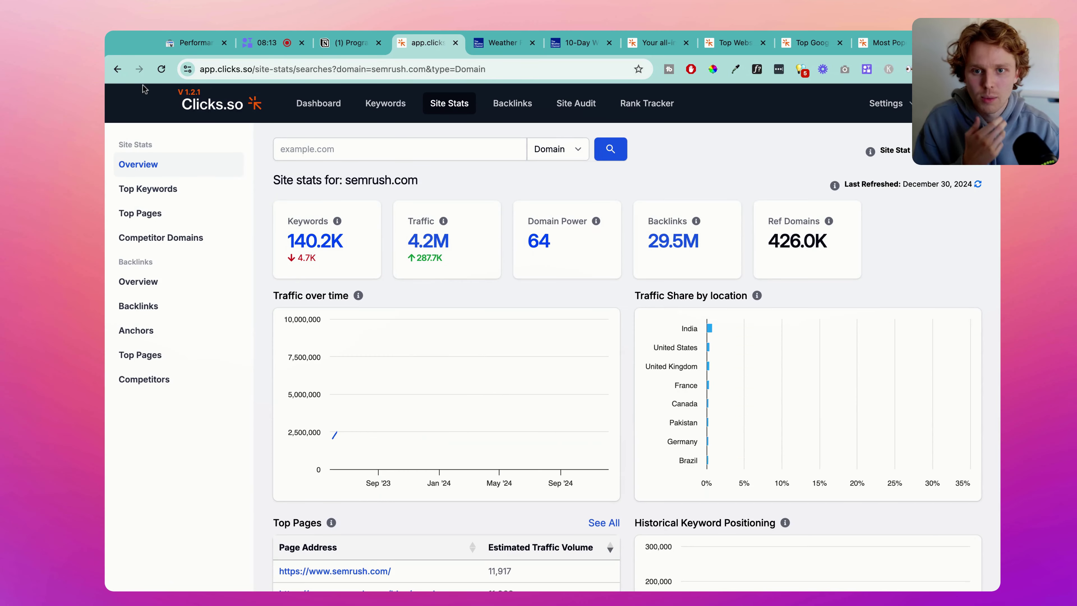
left_click(647, 348)
- Examine the semrush.com top keywords and ranking URLs for its programmatic website overview and competitors pages
scroll(577, 363, "down", 2)
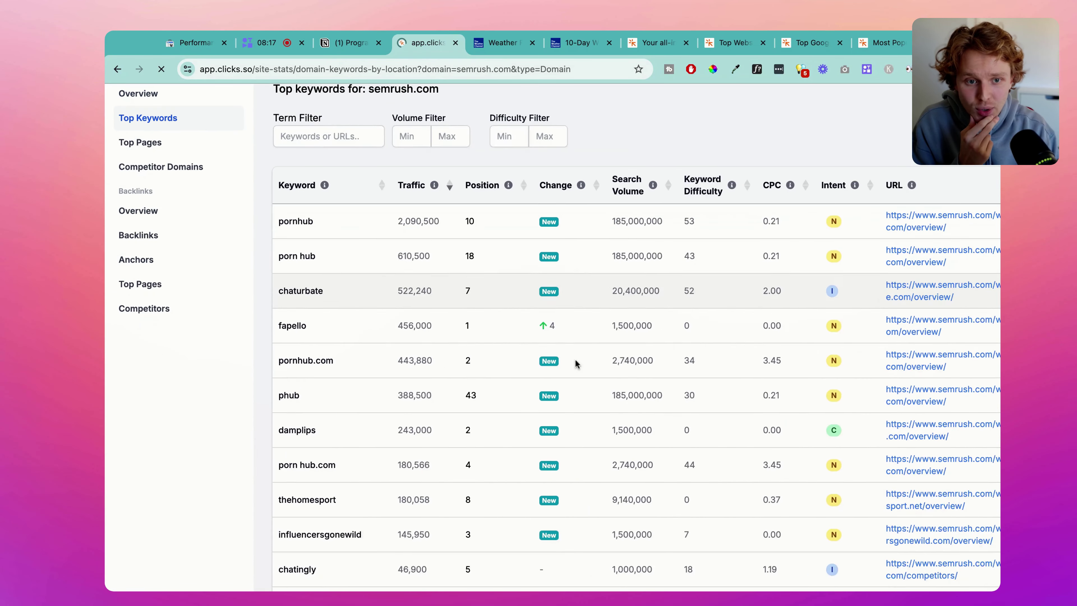
scroll(704, 379, "right", 2)
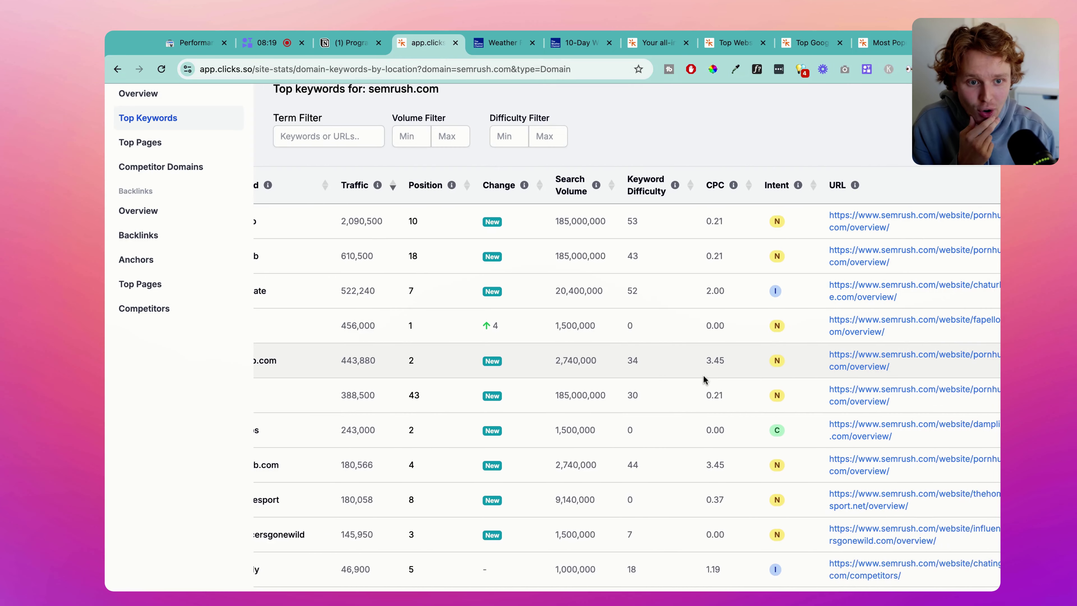
scroll(704, 379, "right", 2)
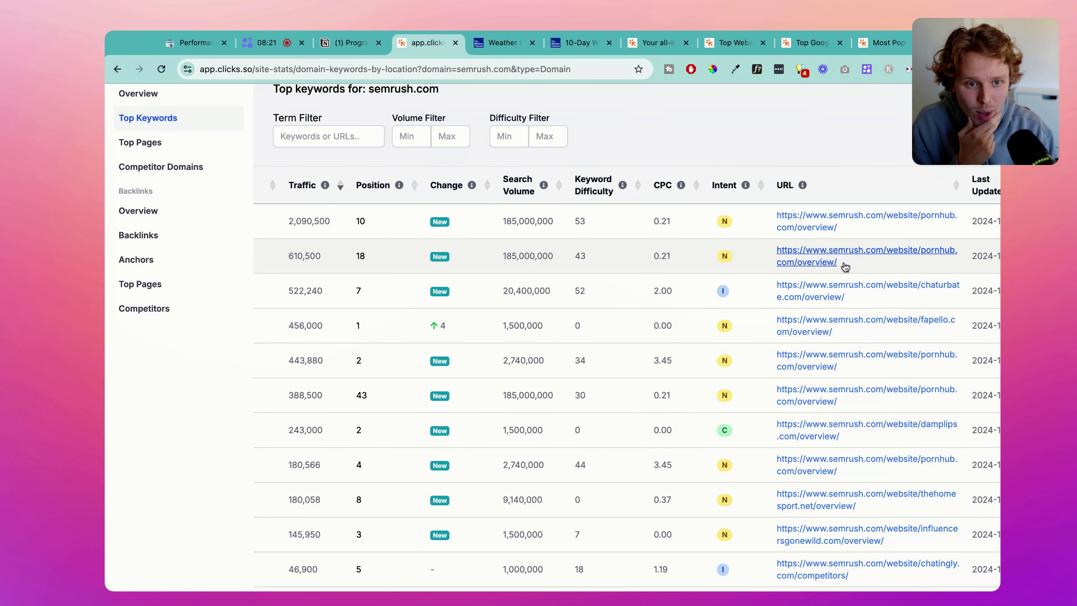
scroll(839, 318, "down", 1)
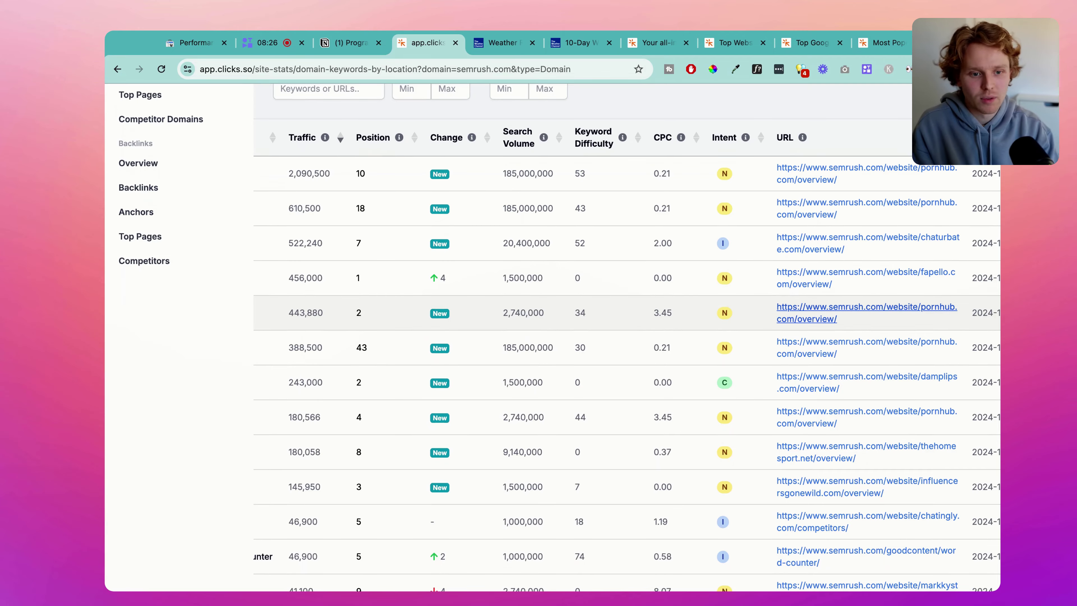
scroll(839, 315, "down", 3)
scroll(839, 315, "down", 3)
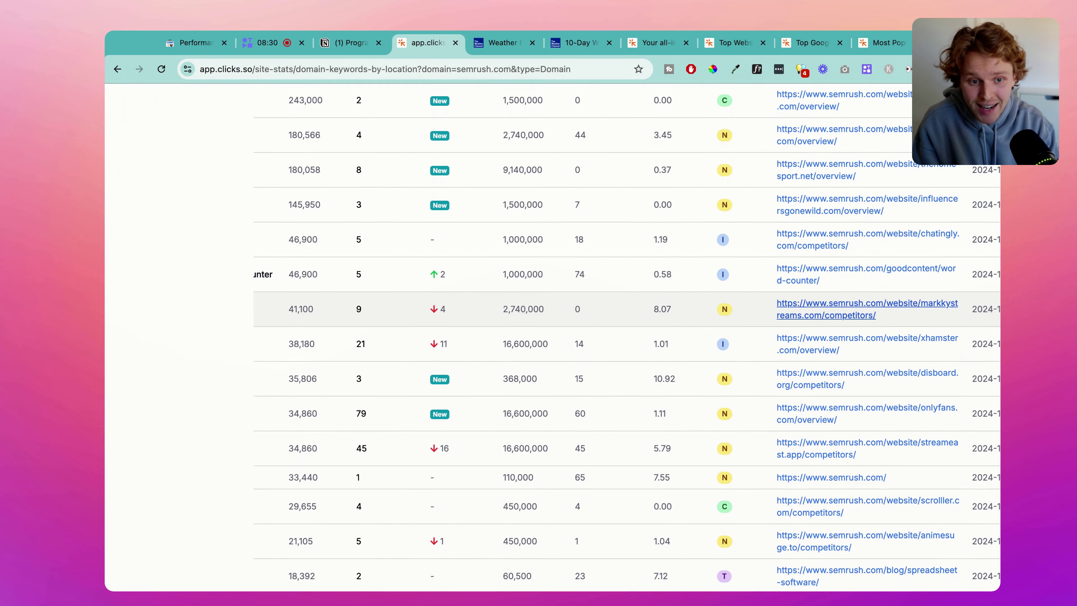
scroll(839, 314, "down", 2)
scroll(839, 315, "left", 3)
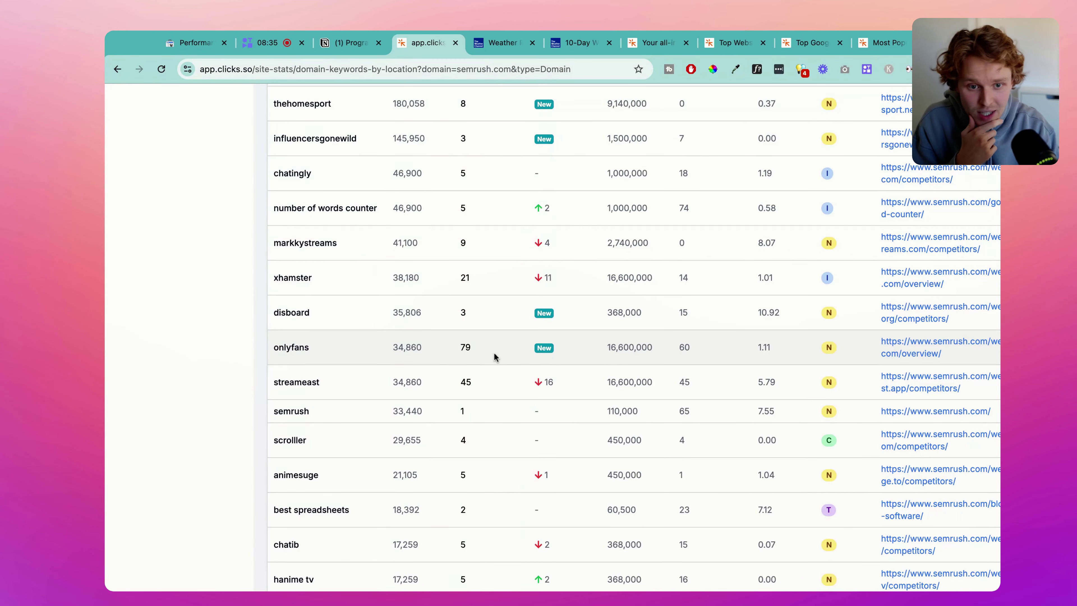
scroll(494, 356, "right", 4)
scroll(721, 365, "down", 2)
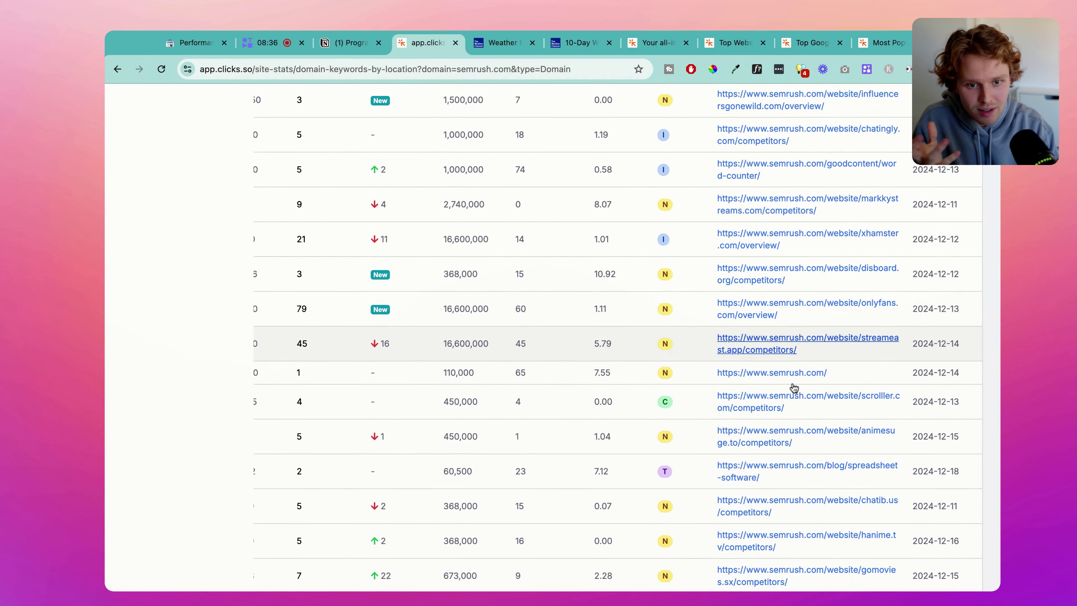
scroll(763, 381, "down", 5)
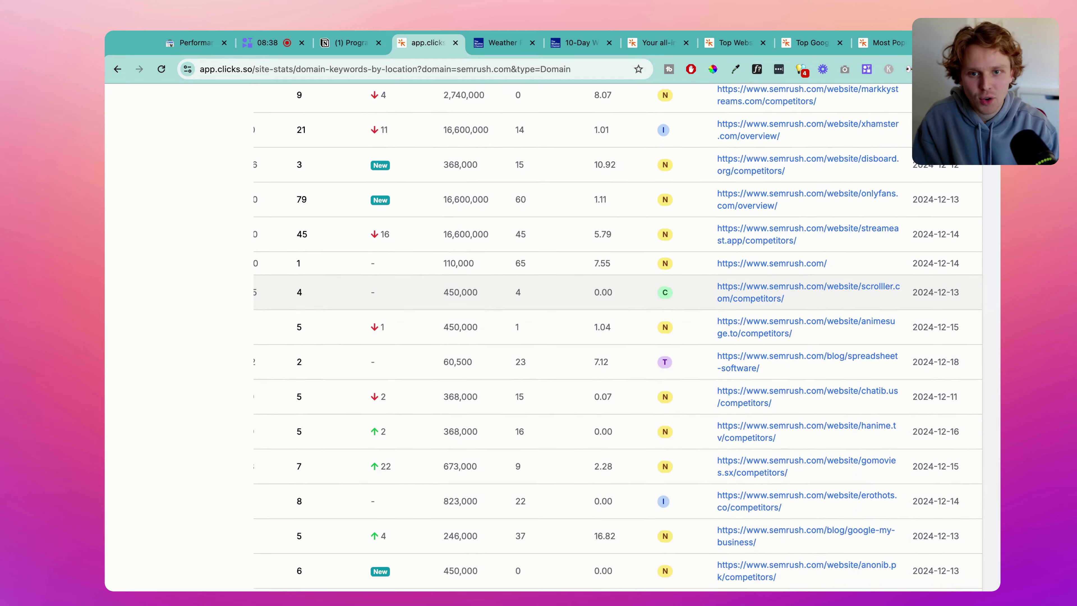
scroll(745, 377, "left", 4)
scroll(748, 377, "up", 10)
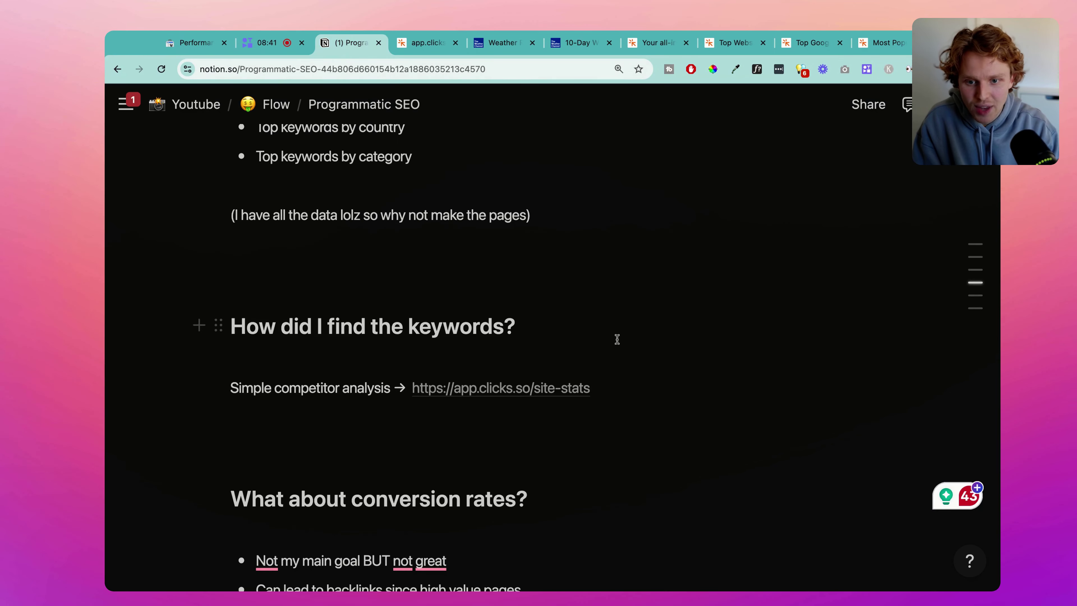
- Review the "What about conversion rates?" section of the Notion notes and remove the "searches" page filter from the Search Console performance report
scroll(617, 339, "down", 5)
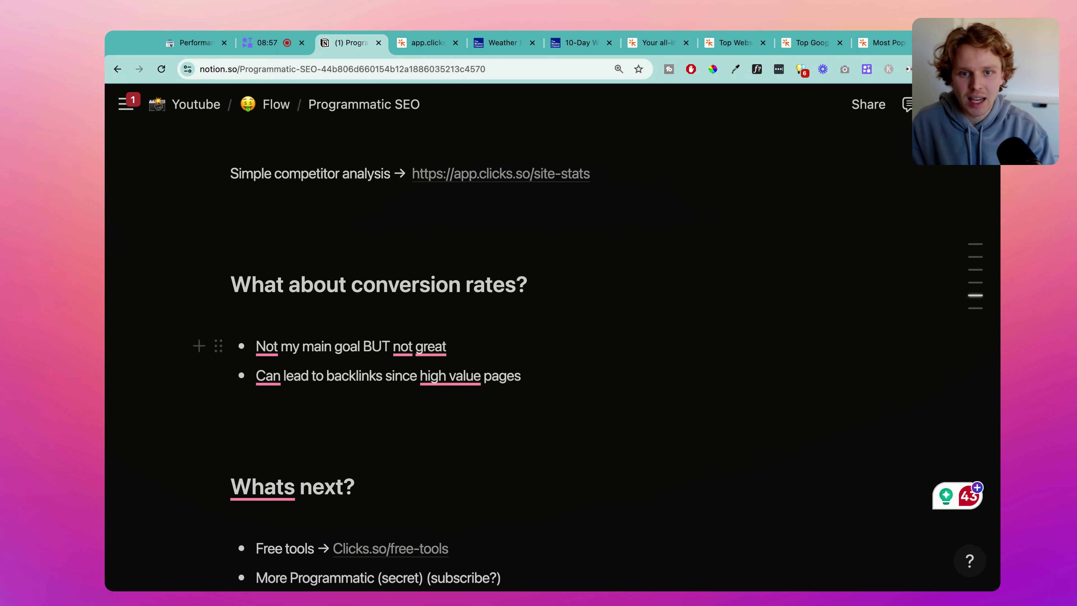
left_click(193, 46)
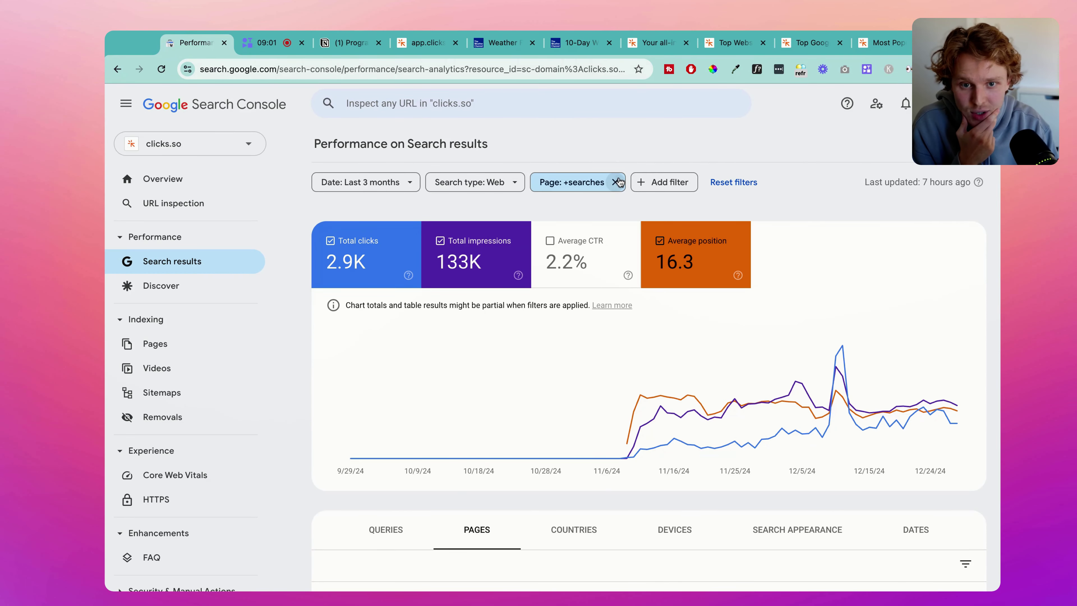
left_click(615, 182)
key("super+3")
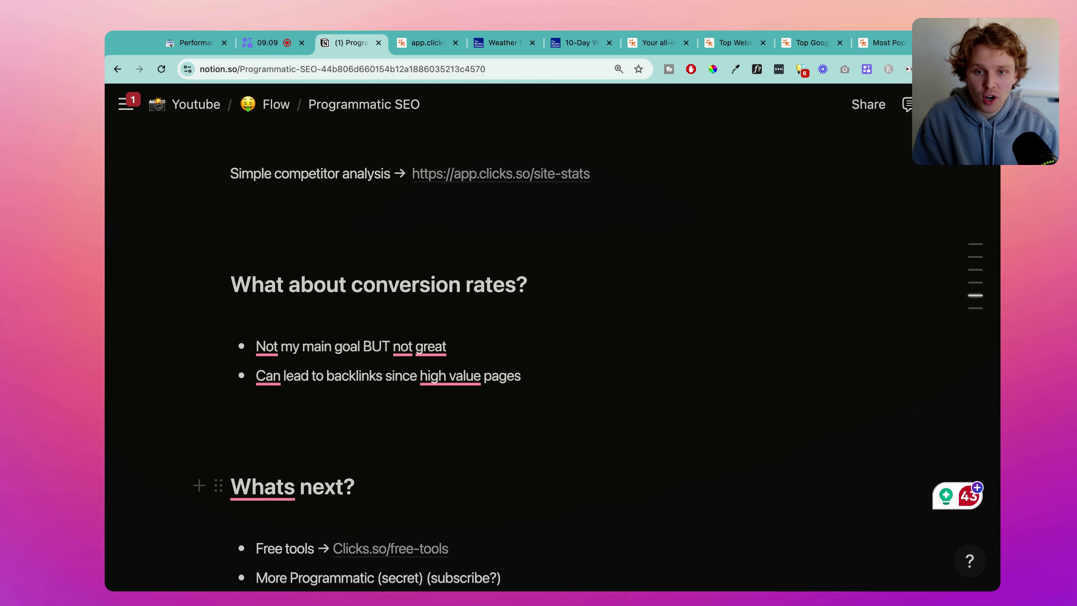
- Switch to the clicks.so Top Websites page, open the wikipedia.org entry and examine its competitors, keyword table and generated text sections
key("super+8")
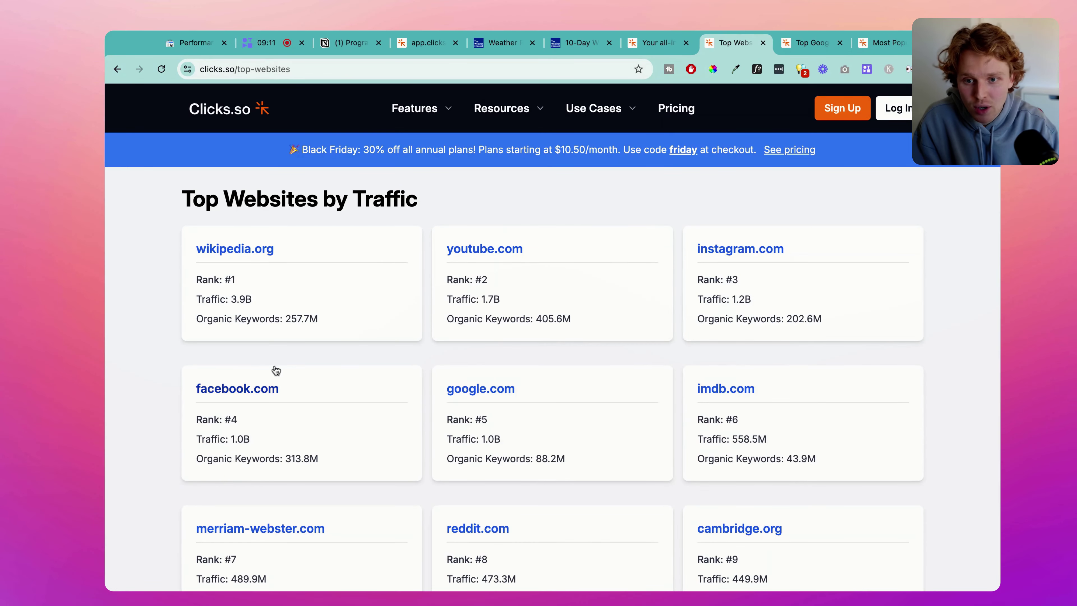
left_click(244, 249)
scroll(712, 388, "down", 10)
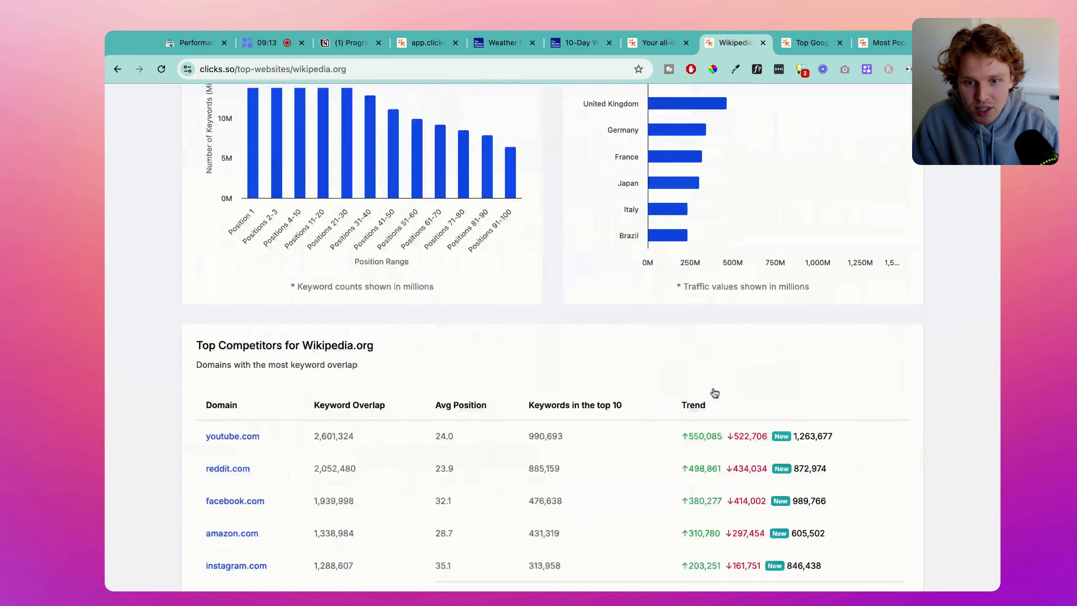
scroll(695, 393, "down", 10)
scroll(695, 394, "down", 5)
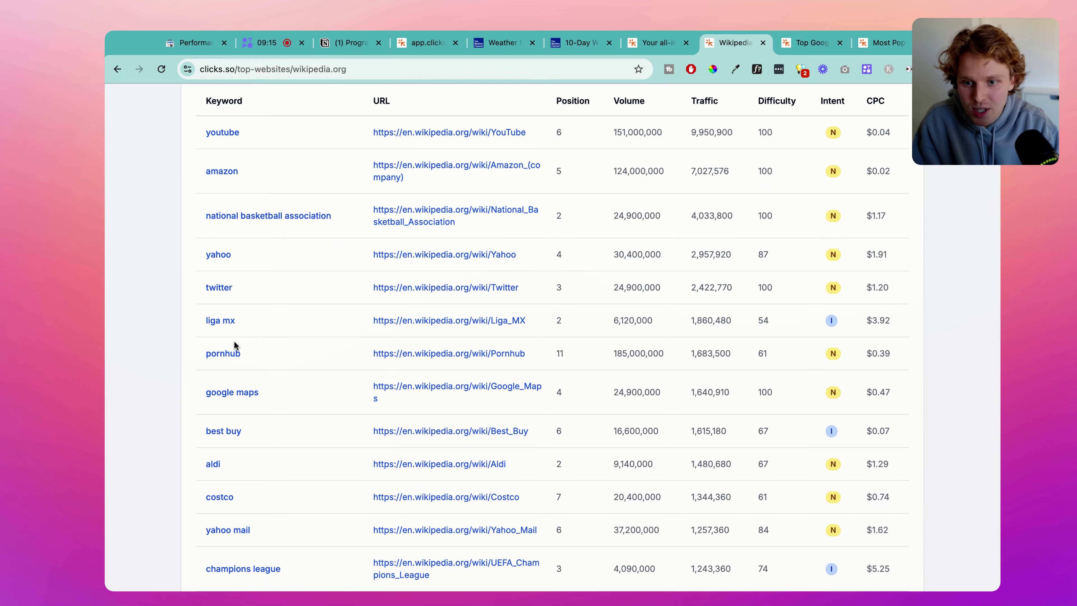
scroll(298, 409, "down", 5)
scroll(694, 386, "down", 10)
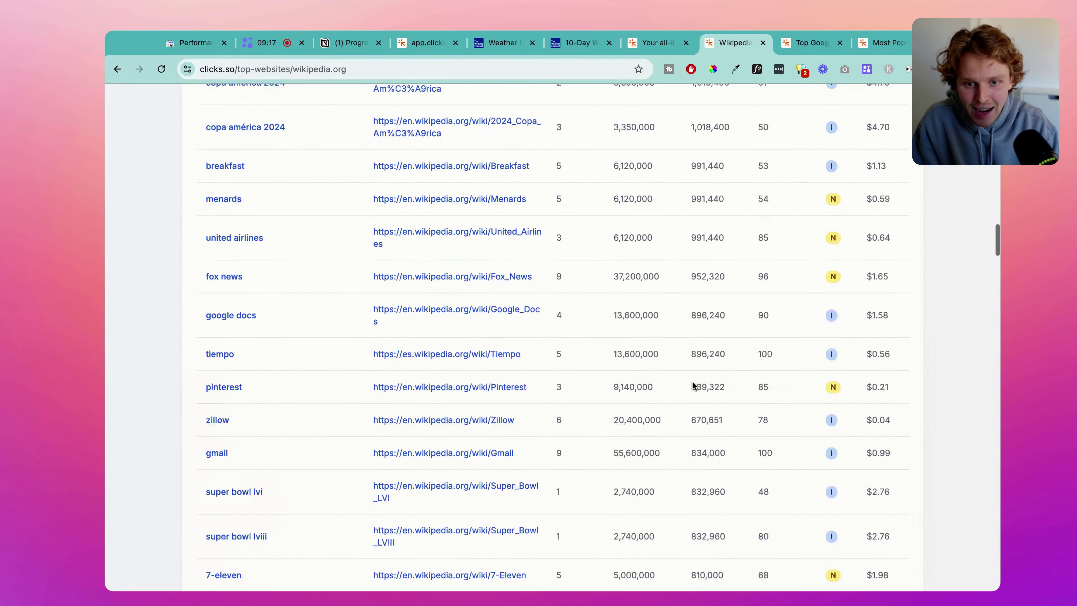
scroll(693, 385, "down", 20)
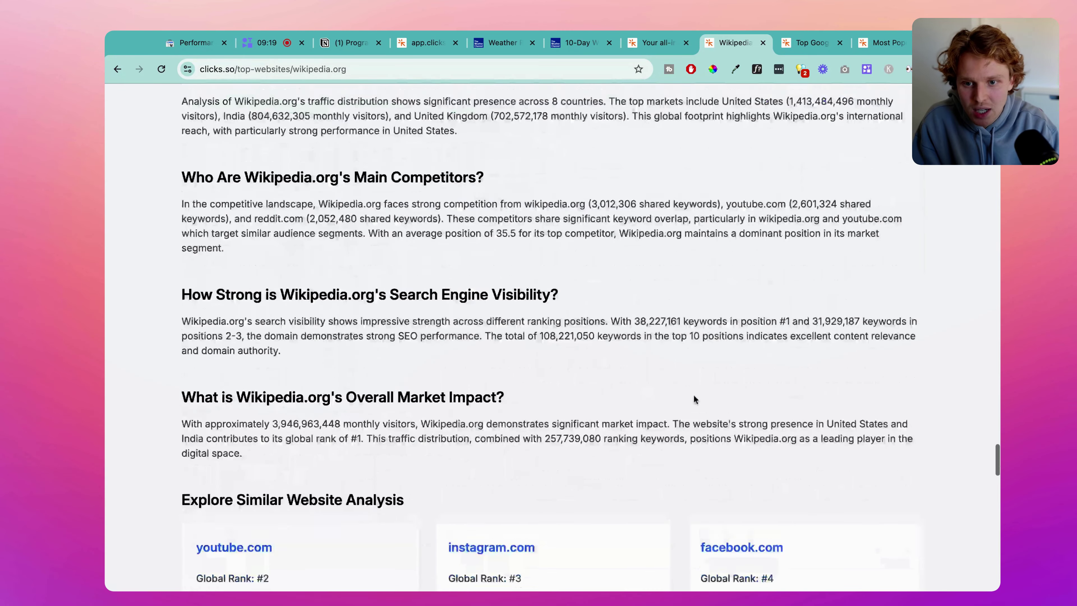
scroll(695, 398, "up", 5)
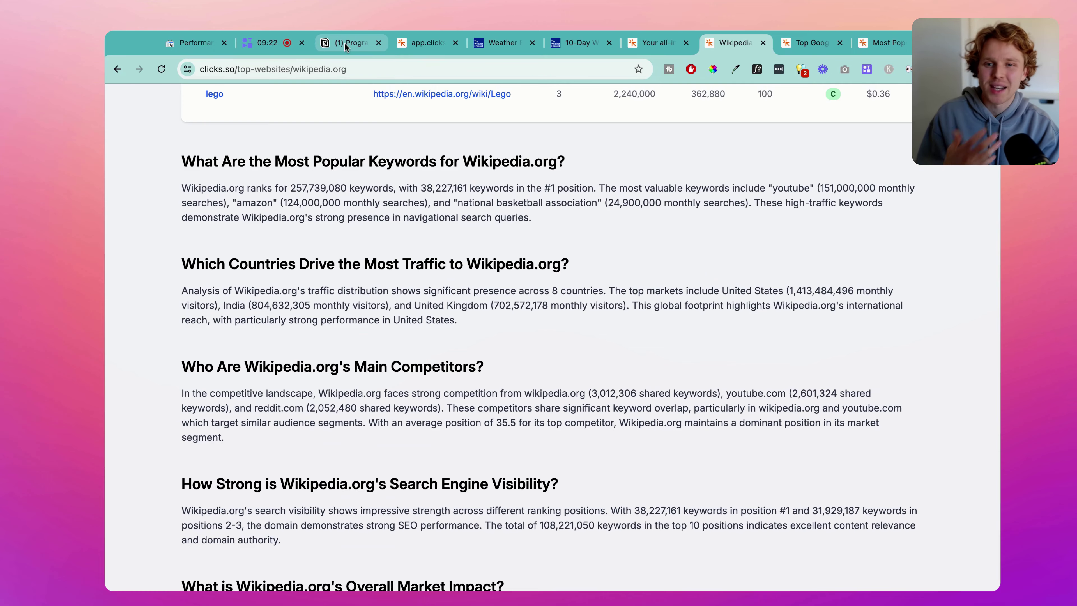
- Open the Clicks.so/free-tools link under "Whats next?" in the Notion notes, and return to the semrush.com top keywords list
left_click(345, 45)
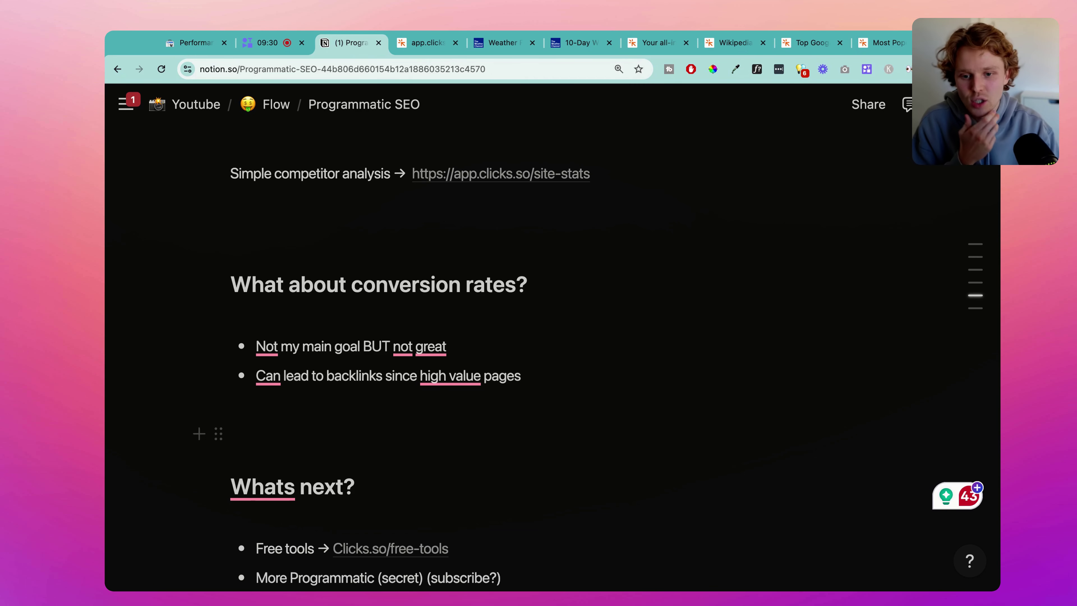
scroll(391, 357, "down", 3)
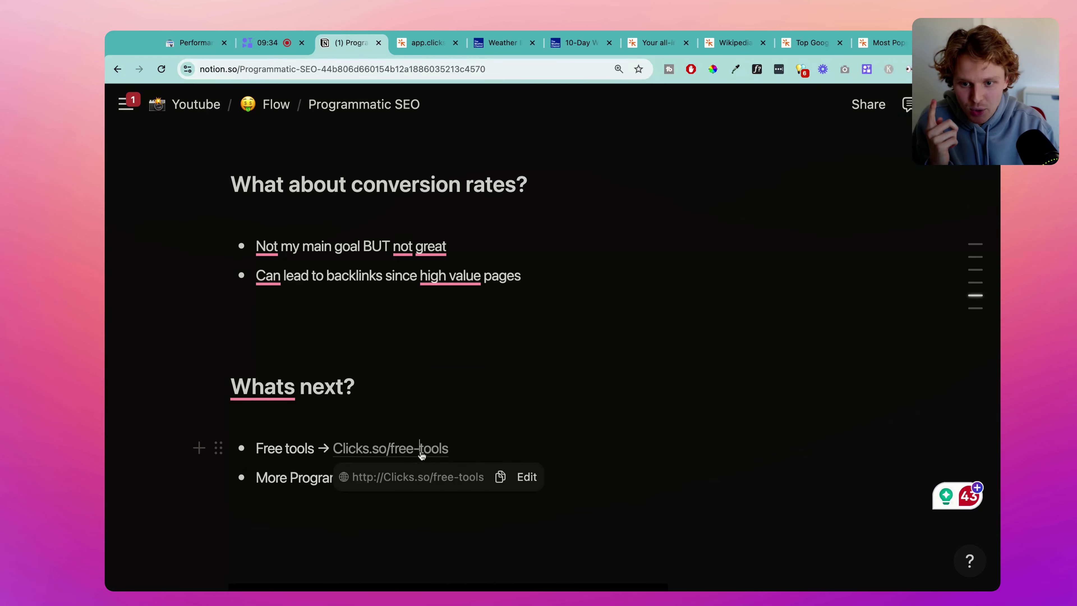
left_click(421, 449)
left_click(889, 43)
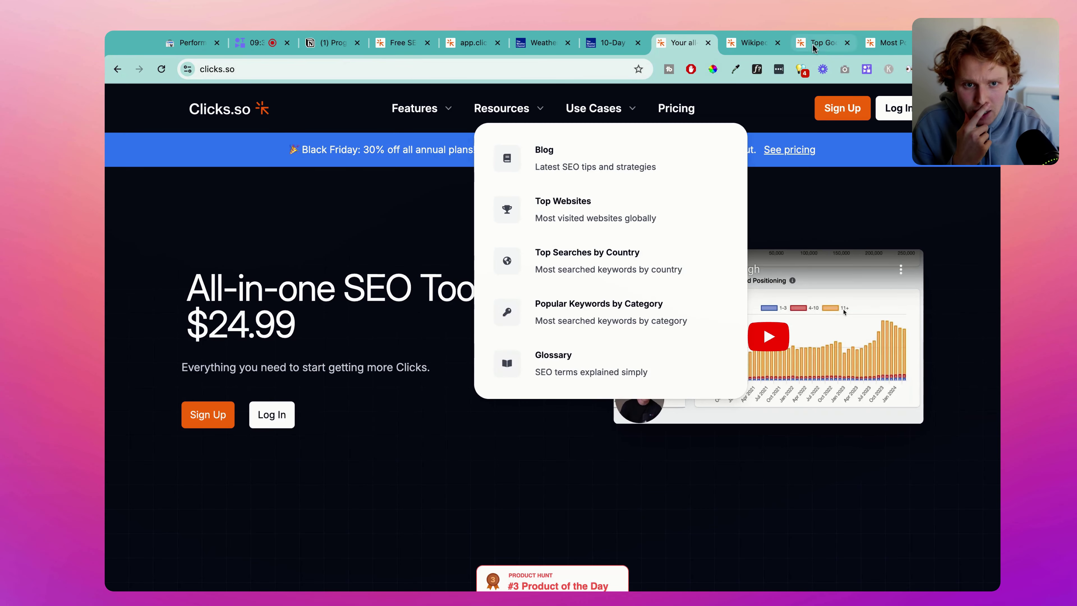
left_click(470, 43)
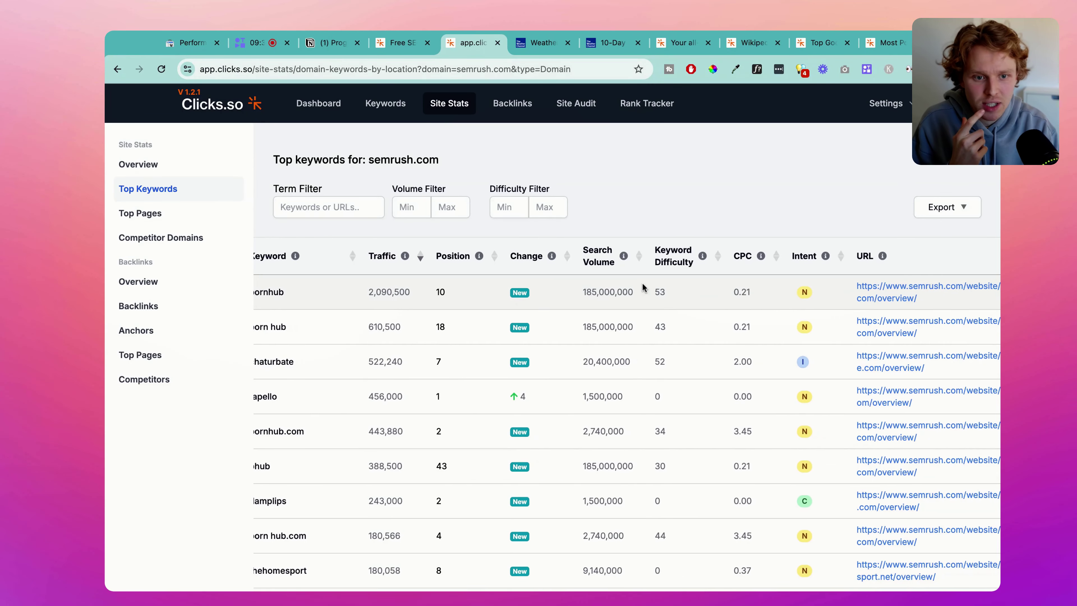
- Look through the semrush.com top keywords for free-tool ranking URLs and open the contentshake/ai-text-generator page
scroll(636, 287, "down", 6)
scroll(636, 287, "right", 4)
scroll(641, 288, "down", 6)
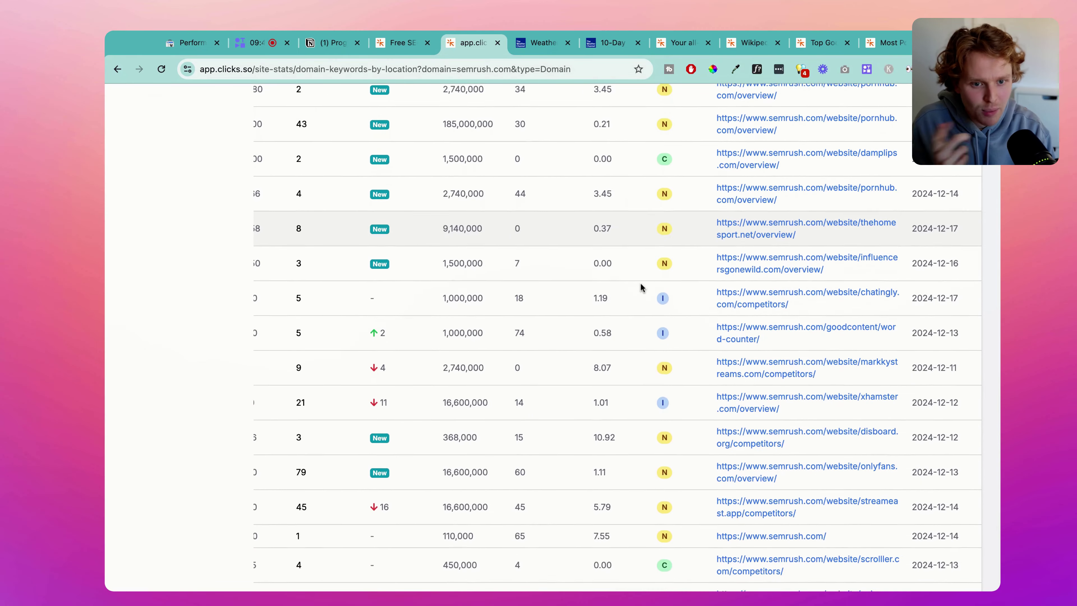
scroll(636, 271, "down", 8)
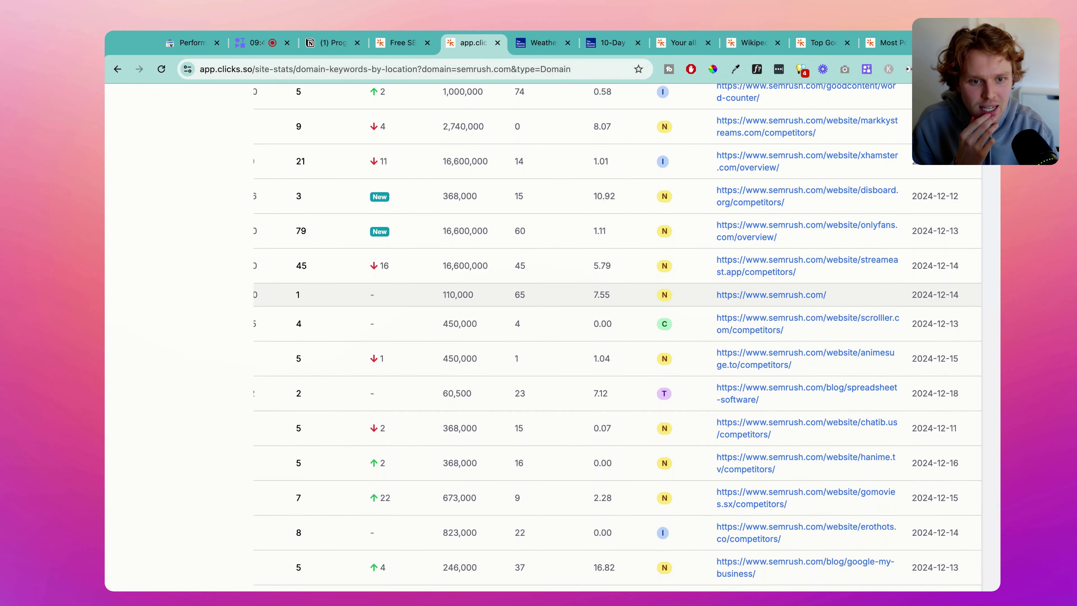
scroll(636, 271, "down", 10)
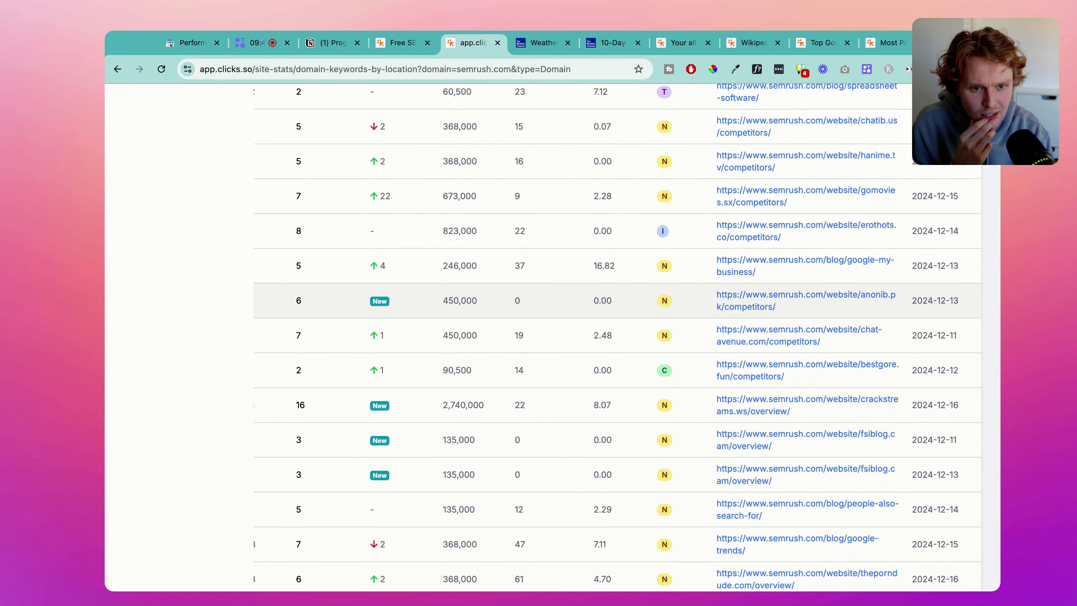
scroll(886, 234, "down", 14)
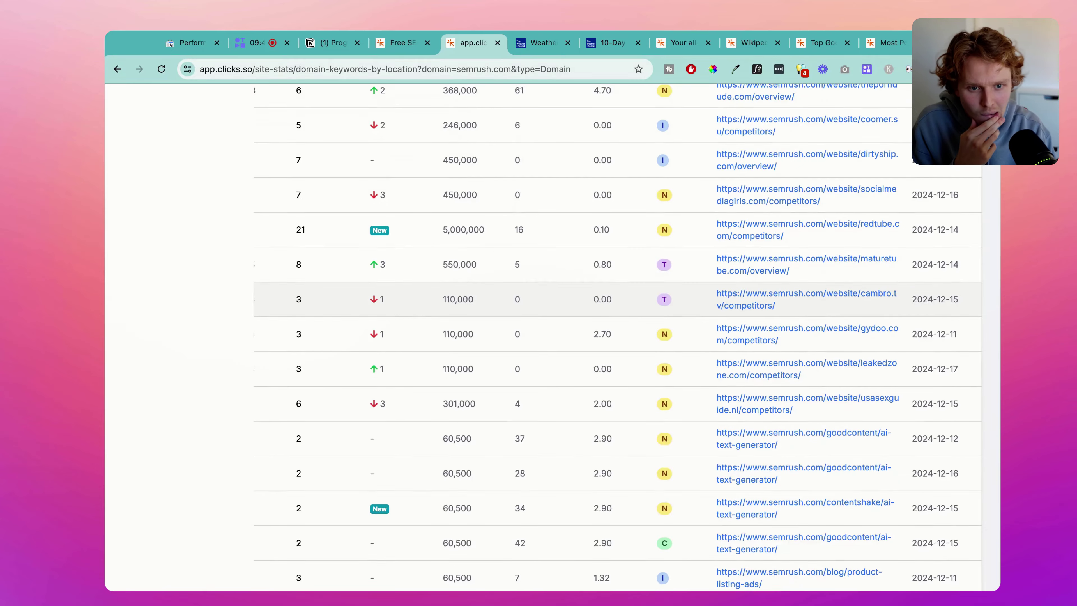
scroll(885, 235, "up", 4)
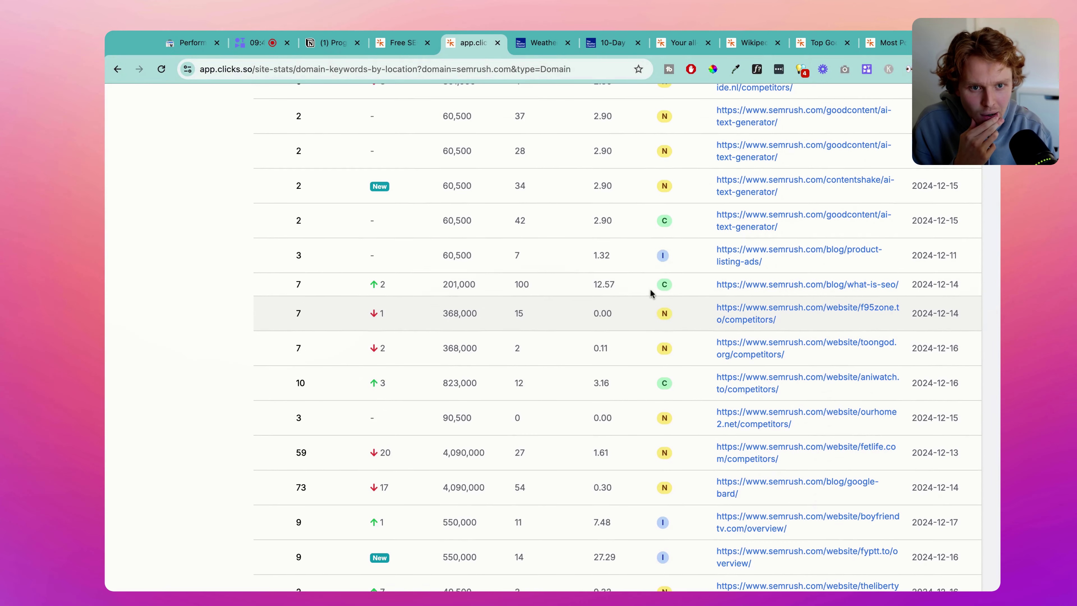
left_click(858, 214)
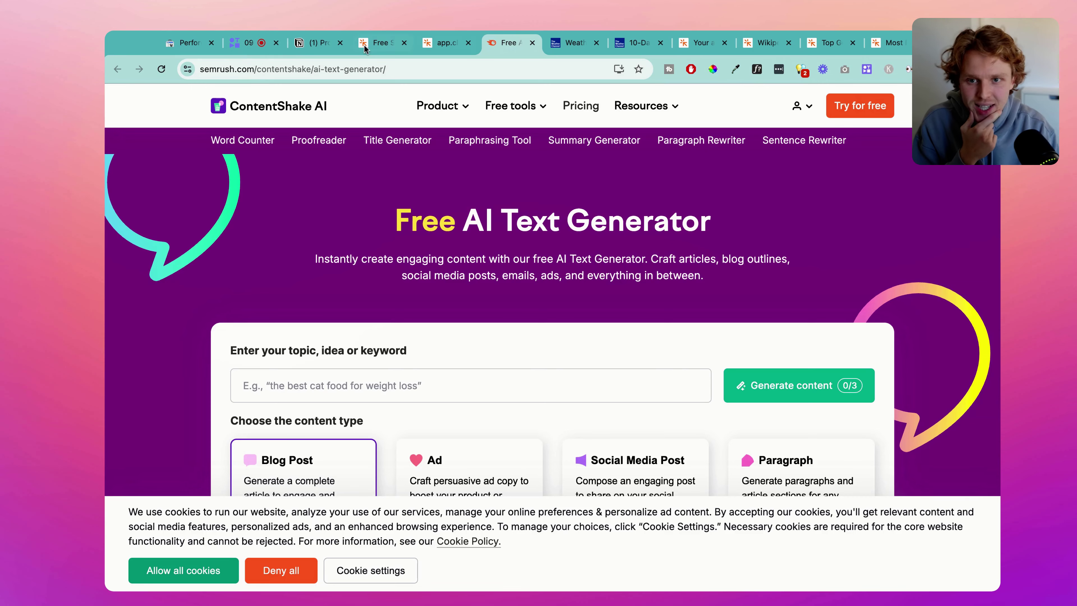
- Open the Clicks.so/free-tools link from the Notion notes and view the Meta Description Generator among the free SEO tools
left_click(315, 42)
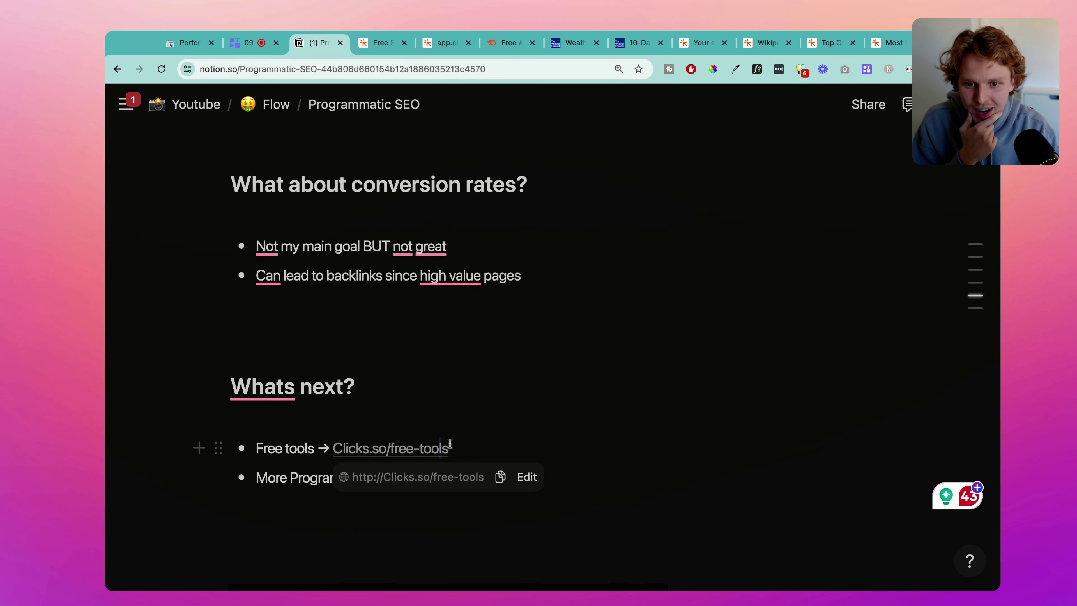
left_click(449, 445)
left_click(418, 446)
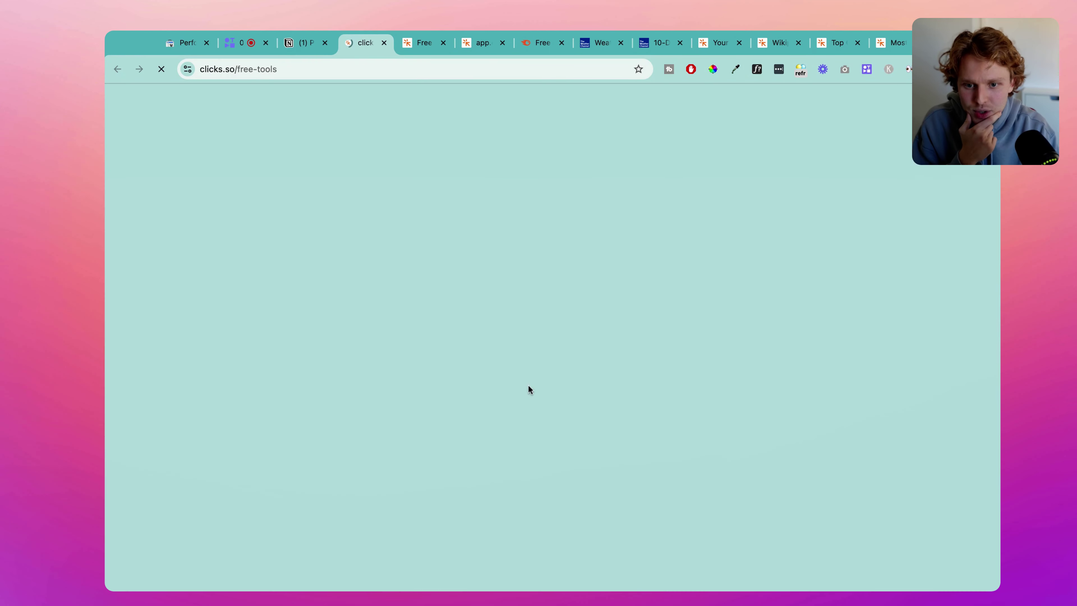
scroll(519, 381, "down", 1)
scroll(536, 358, "up", 1)
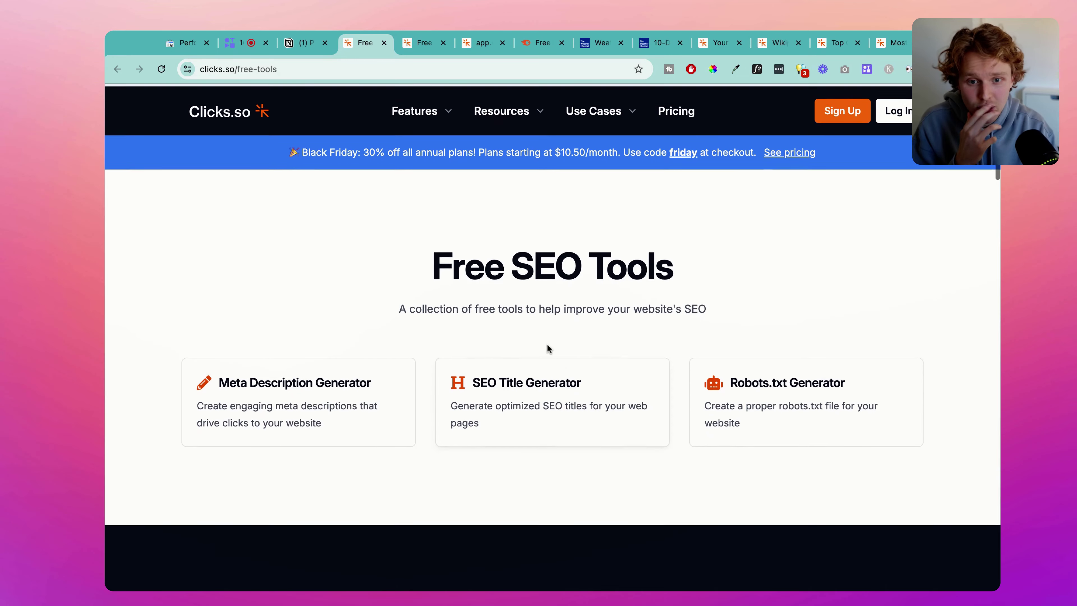
left_click(281, 400)
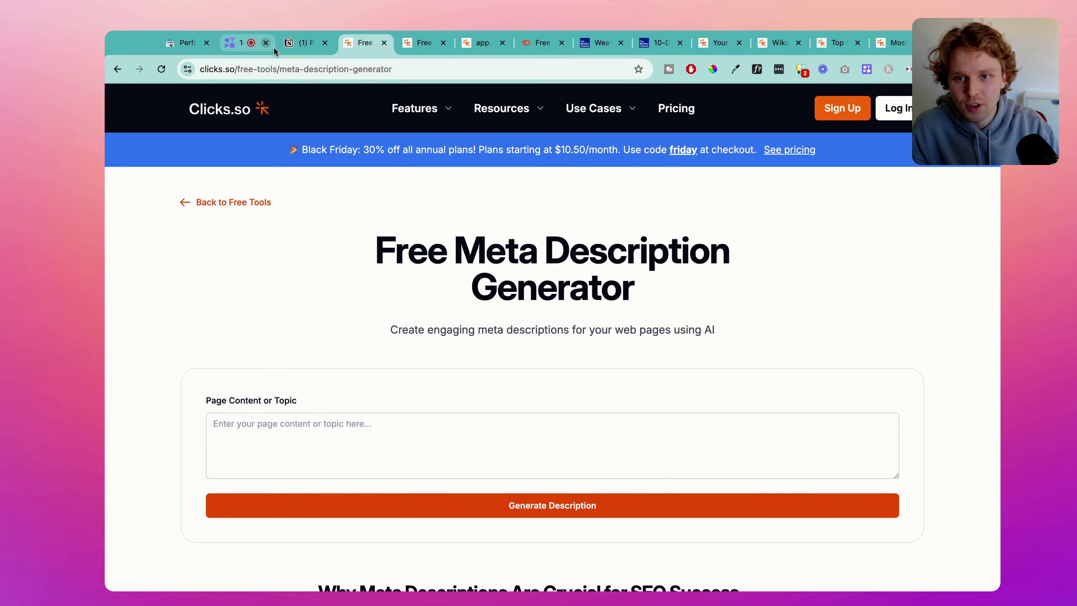
- Return to the Notion notes and review the "More Programmatic" point under "Whats next?"
left_click(301, 42)
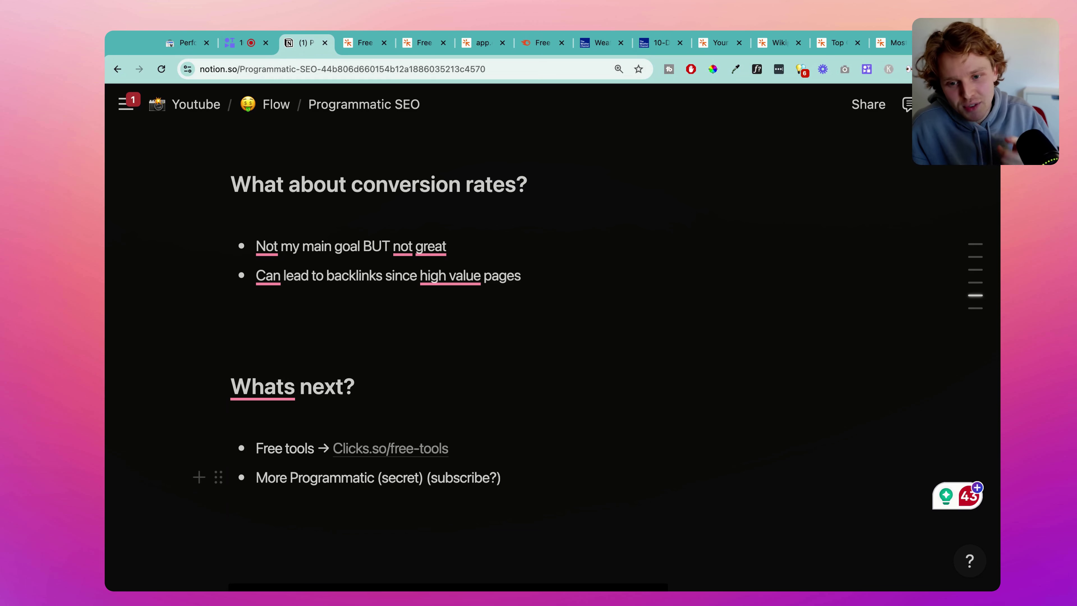
scroll(448, 369, "down", 10)
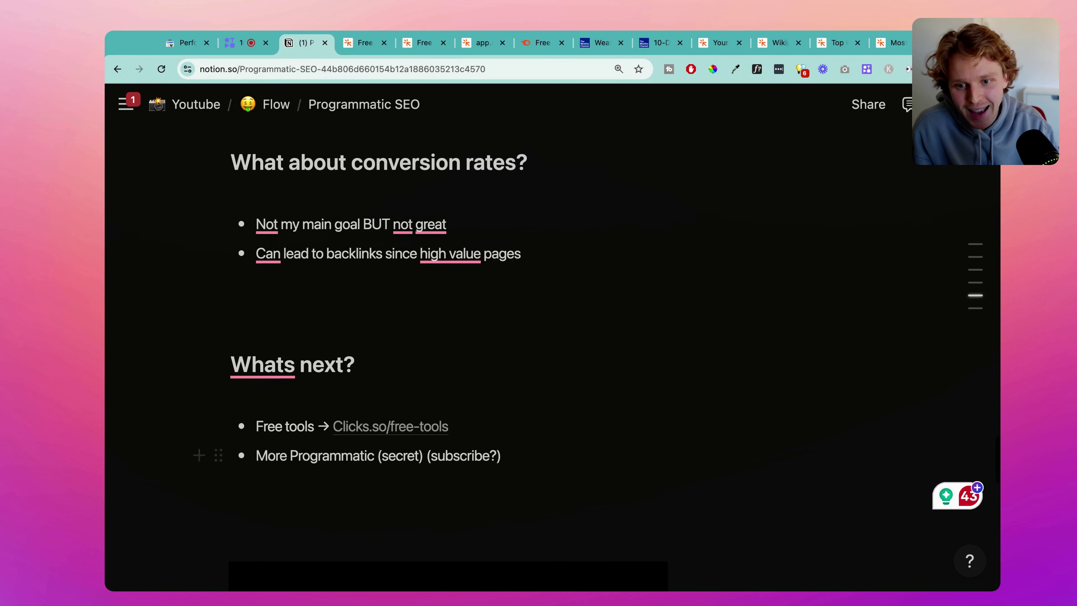